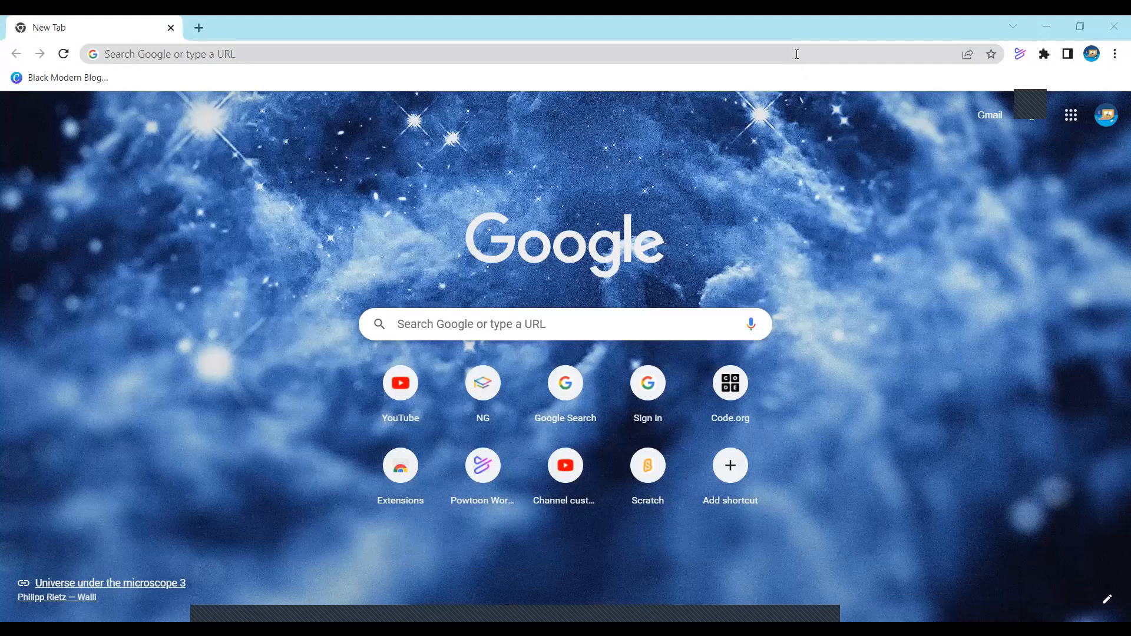
Open the Powtoon Workspace site in the browser
{"action": "left_click", "coordinate": [571, 71]}
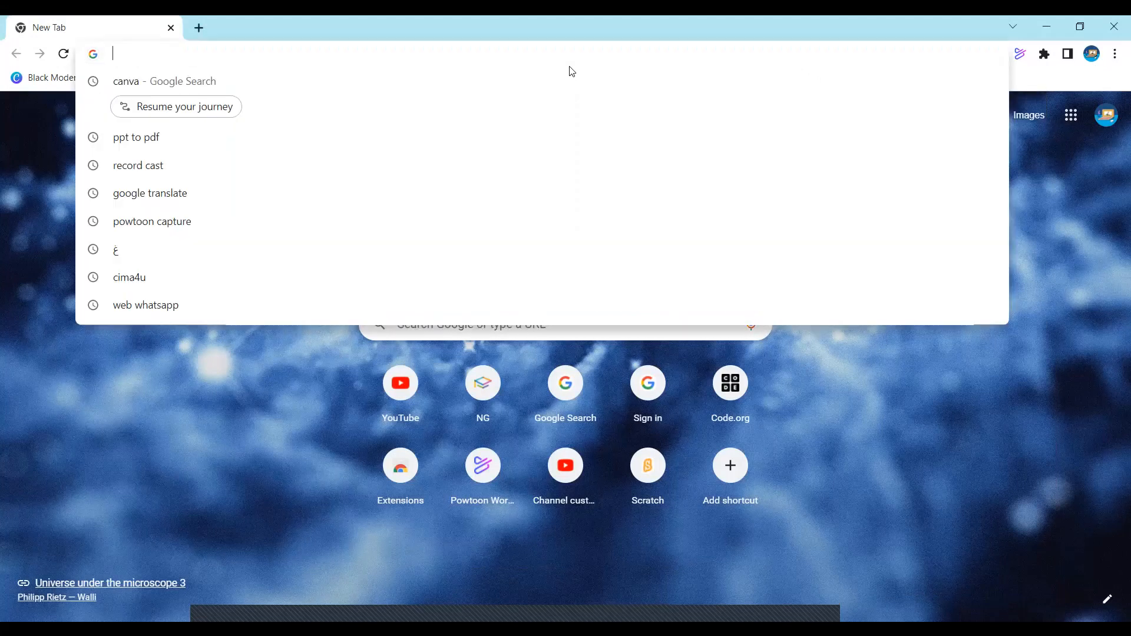
{"action": "type", "text": "Po"}
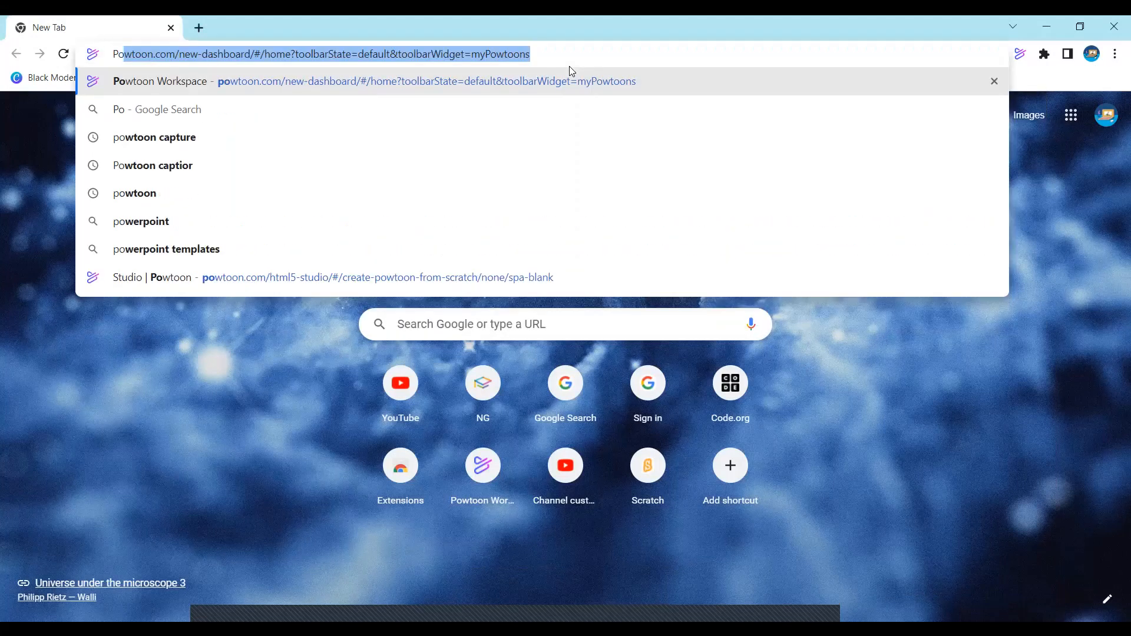
{"action": "key", "text": "Return"}
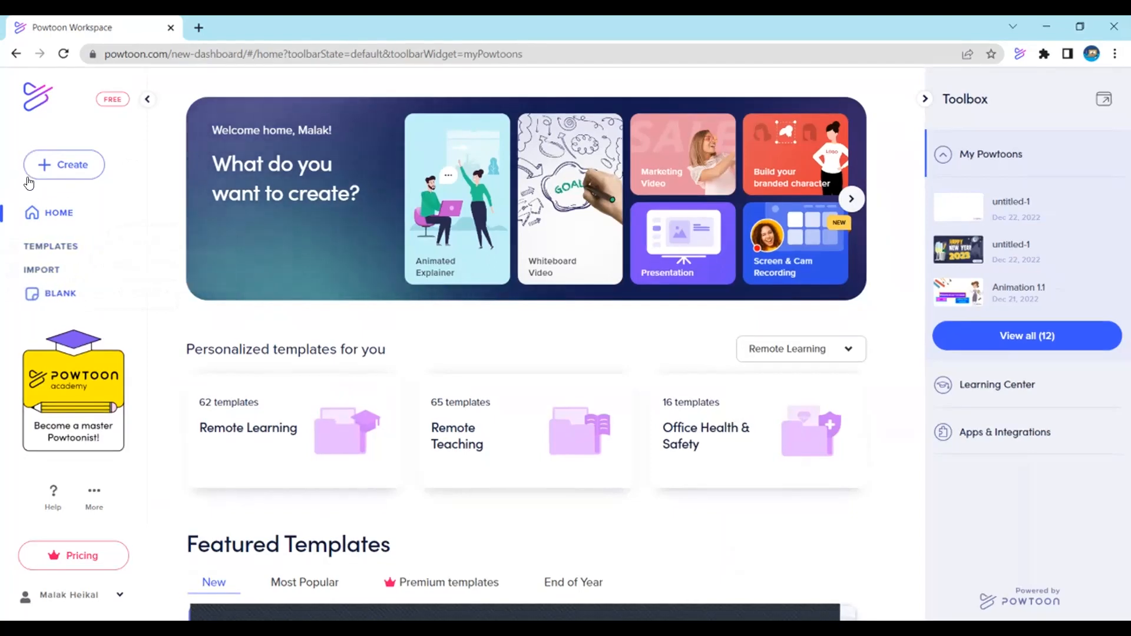
Create a new blank horizontal video with the Animation look
{"action": "left_click", "coordinate": [27, 178]}
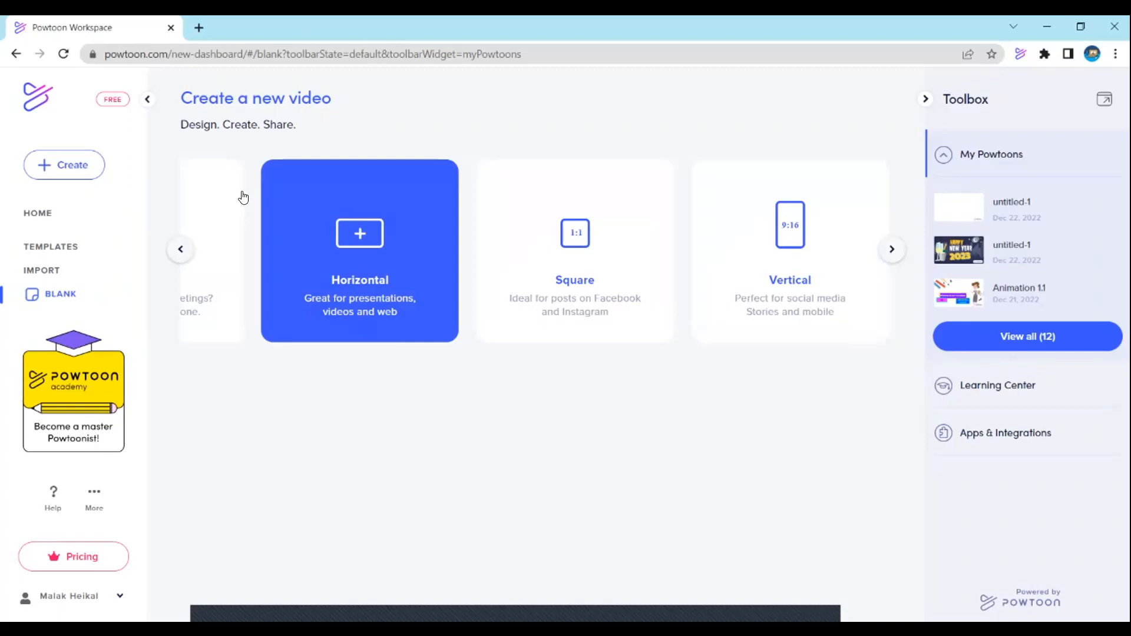
{"action": "left_click", "coordinate": [243, 196]}
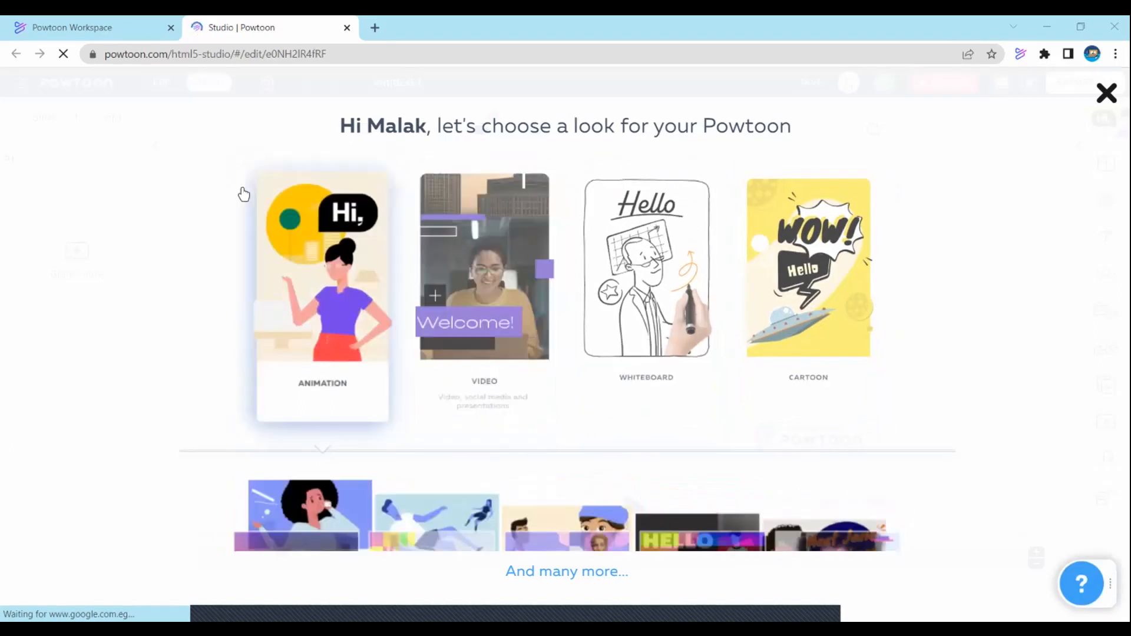
{"action": "left_click", "coordinate": [186, 153]}
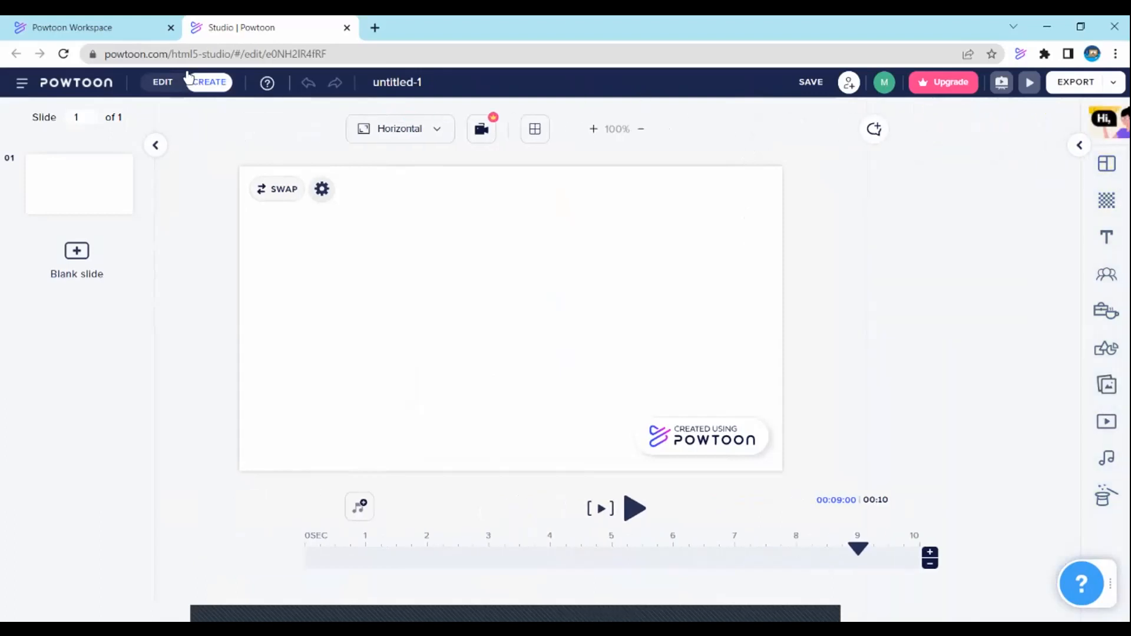
Apply the pink happy anniversary scene with title and body text from the Holidays & Events scenes to slide 1
{"action": "left_click", "coordinate": [266, 83]}
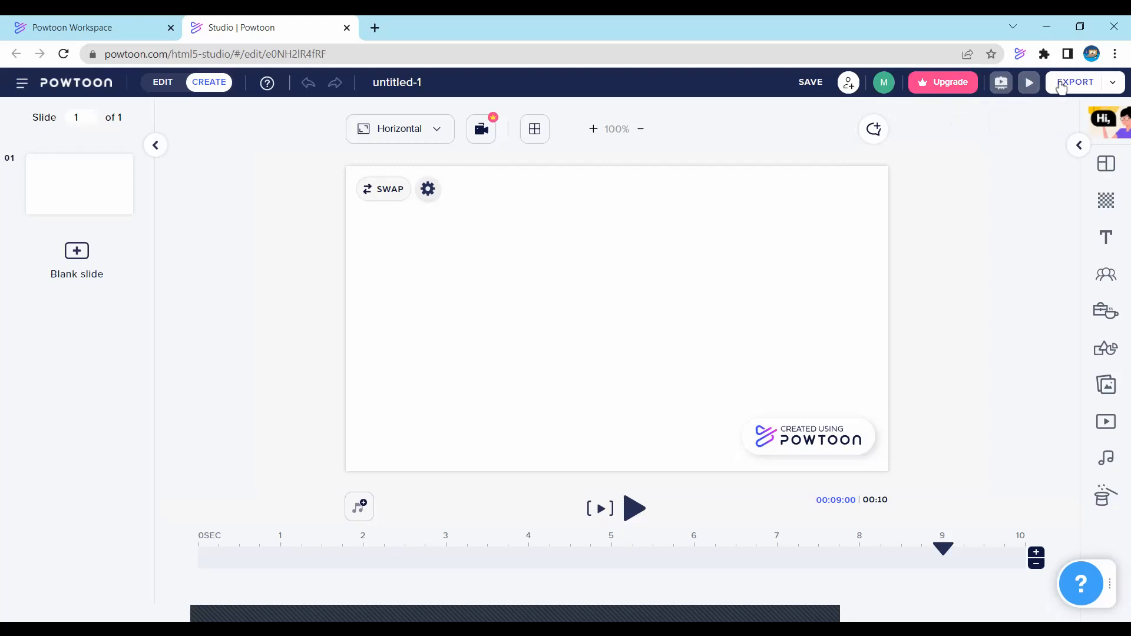
{"action": "left_click", "coordinate": [1079, 145]}
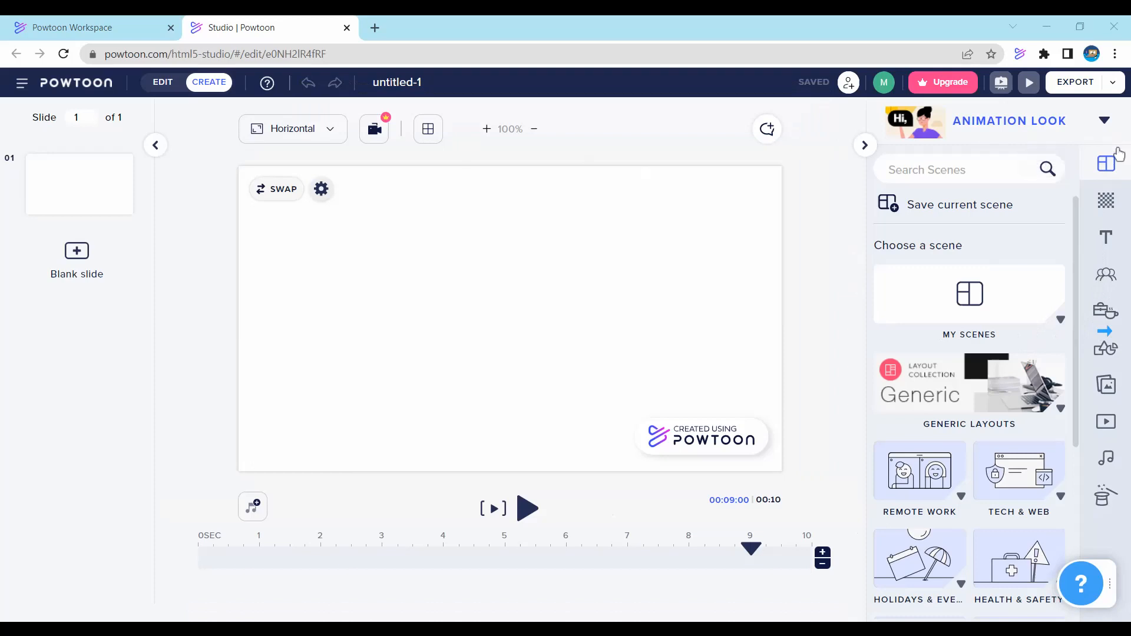
{"action": "left_click", "coordinate": [1110, 166]}
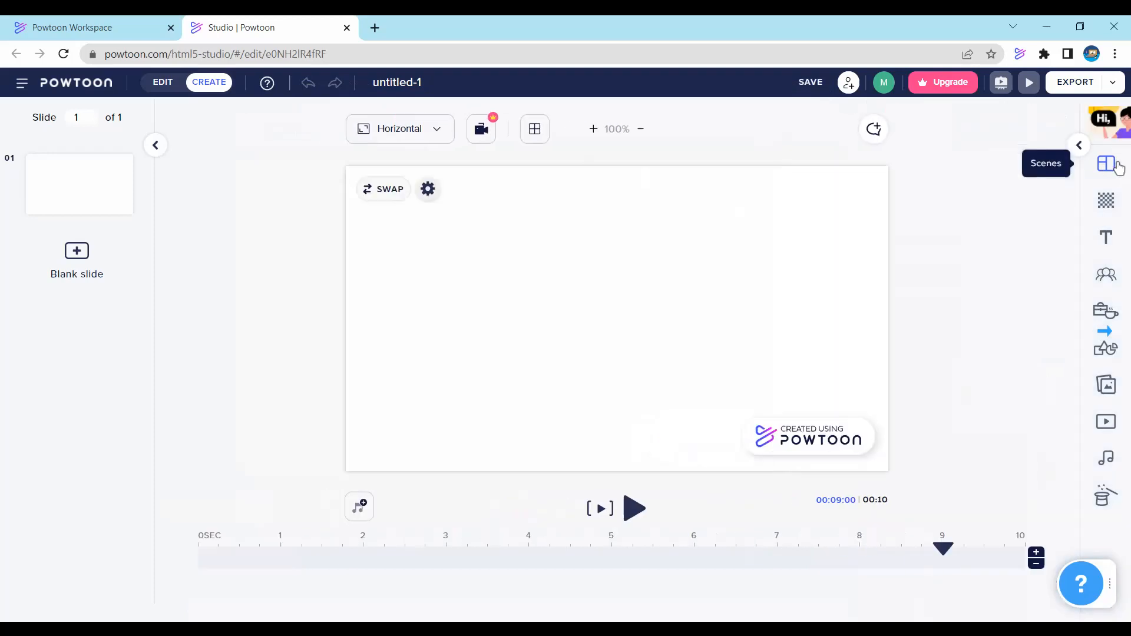
{"action": "left_click", "coordinate": [1110, 166]}
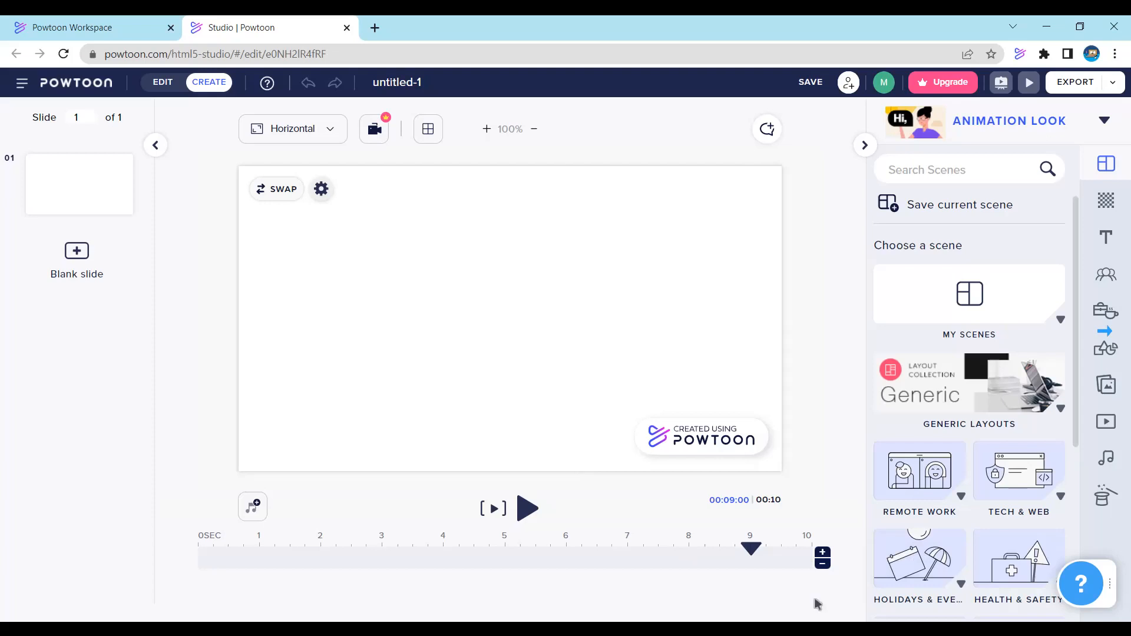
{"action": "left_click", "coordinate": [960, 589]}
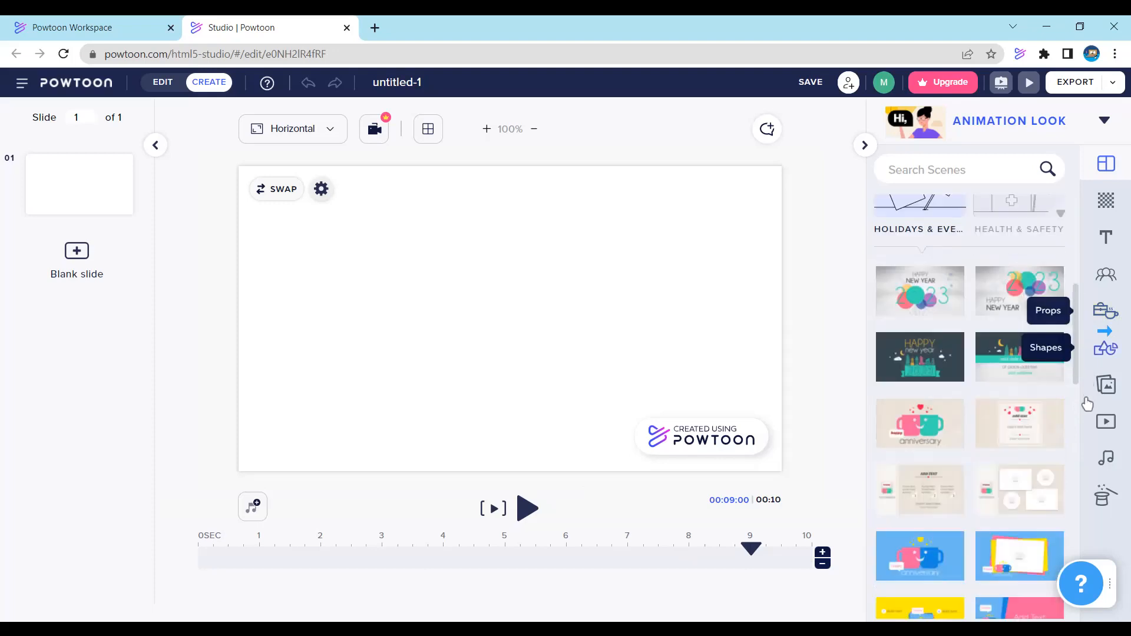
{"action": "mouse_move", "coordinate": [1086, 428]}
{"action": "left_mouse_down"}
{"action": "mouse_move", "coordinate": [1082, 576]}
{"action": "mouse_move", "coordinate": [1044, 348]}
{"action": "left_mouse_up"}
{"action": "scroll", "coordinate": [1040, 333], "scroll_direction": "down", "scroll_amount": 3}
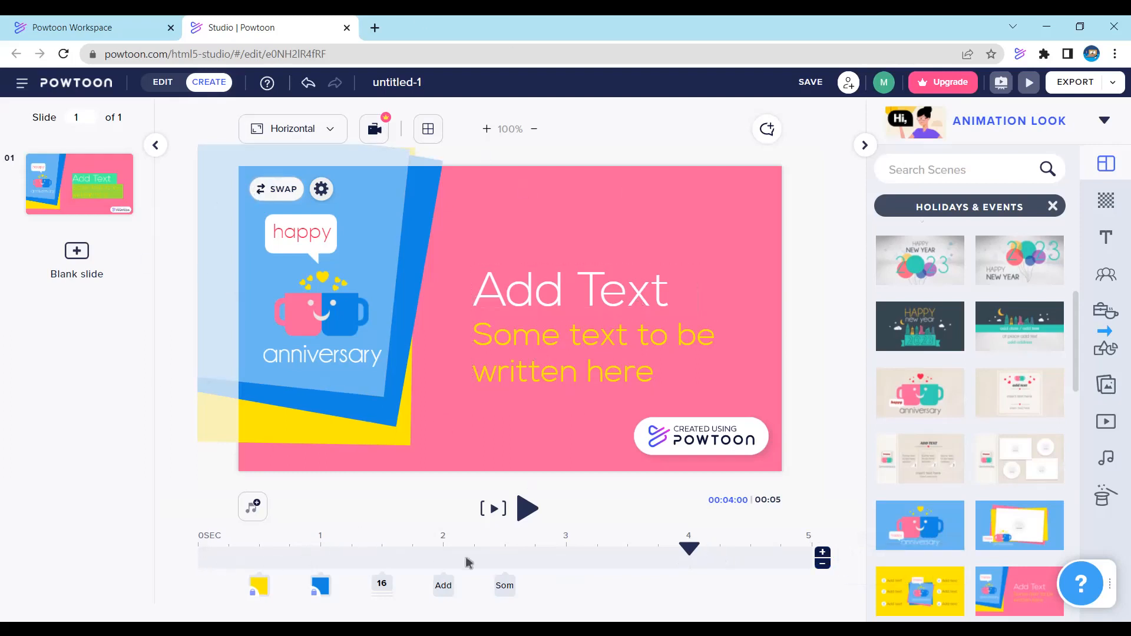
Add a blank second slide and view the transitions available between the two slides without applying one
{"action": "left_click", "coordinate": [69, 269]}
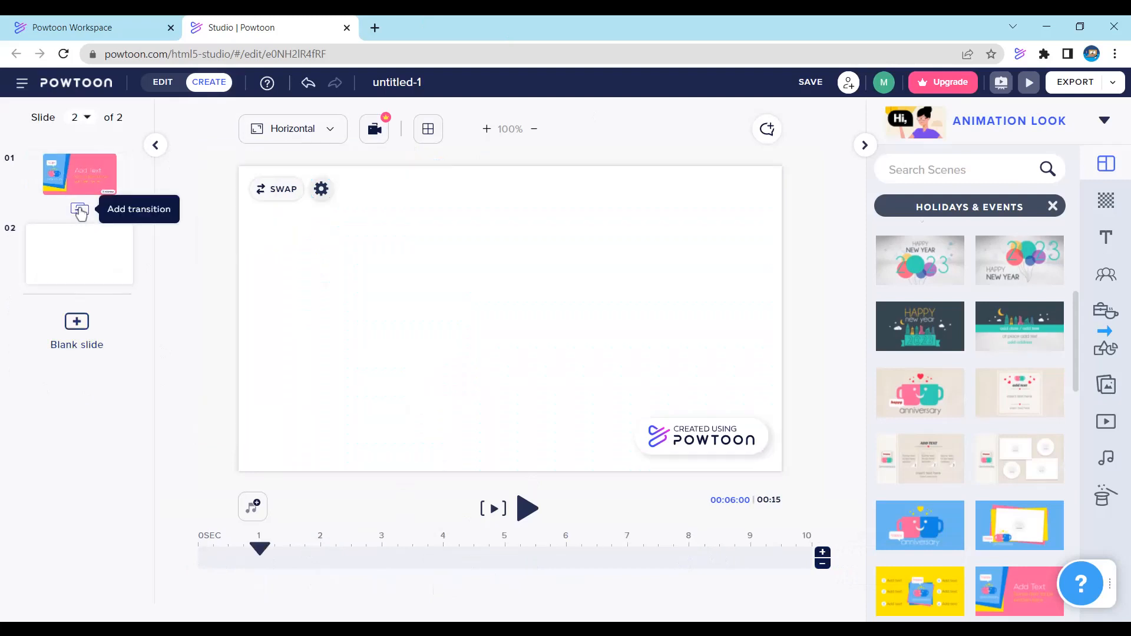
{"action": "left_click", "coordinate": [81, 212]}
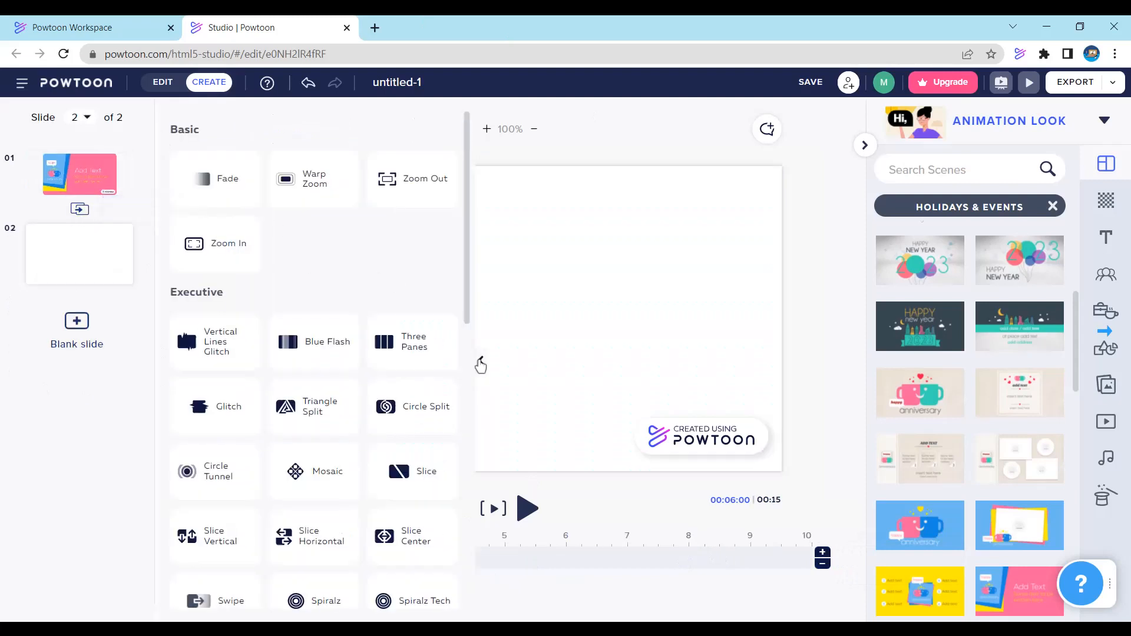
{"action": "left_click", "coordinate": [481, 361]}
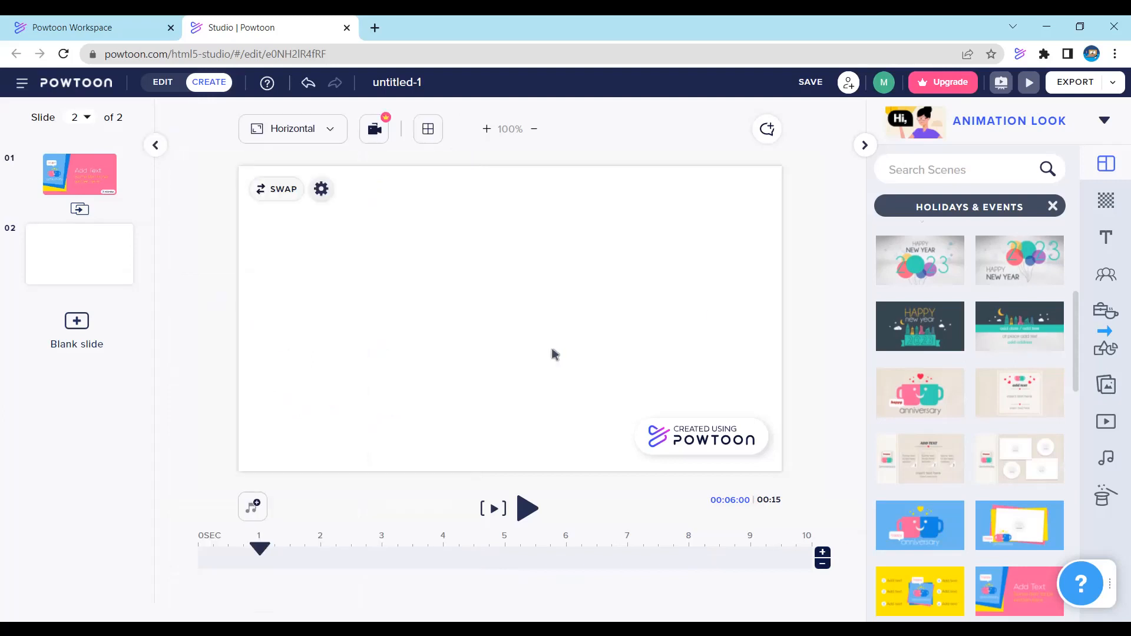
Set slide 2's background to the green meadow with bushes and clouds from the Locations backgrounds
{"action": "left_click", "coordinate": [1096, 211]}
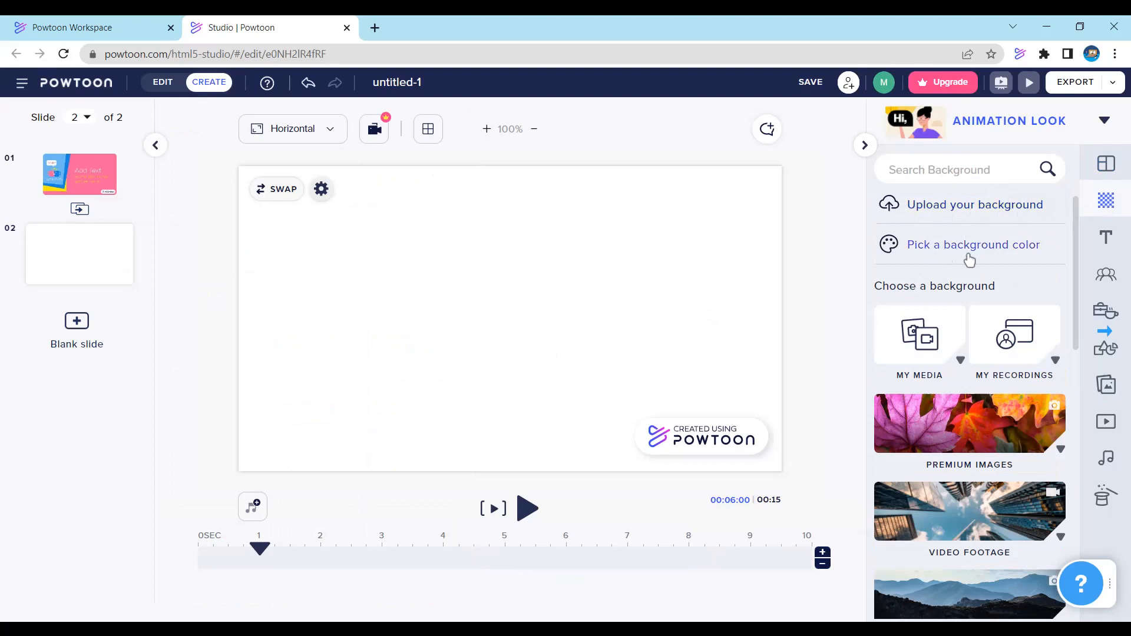
{"action": "left_click_drag", "start_coordinate": [1078, 283], "coordinate": [1087, 321]}
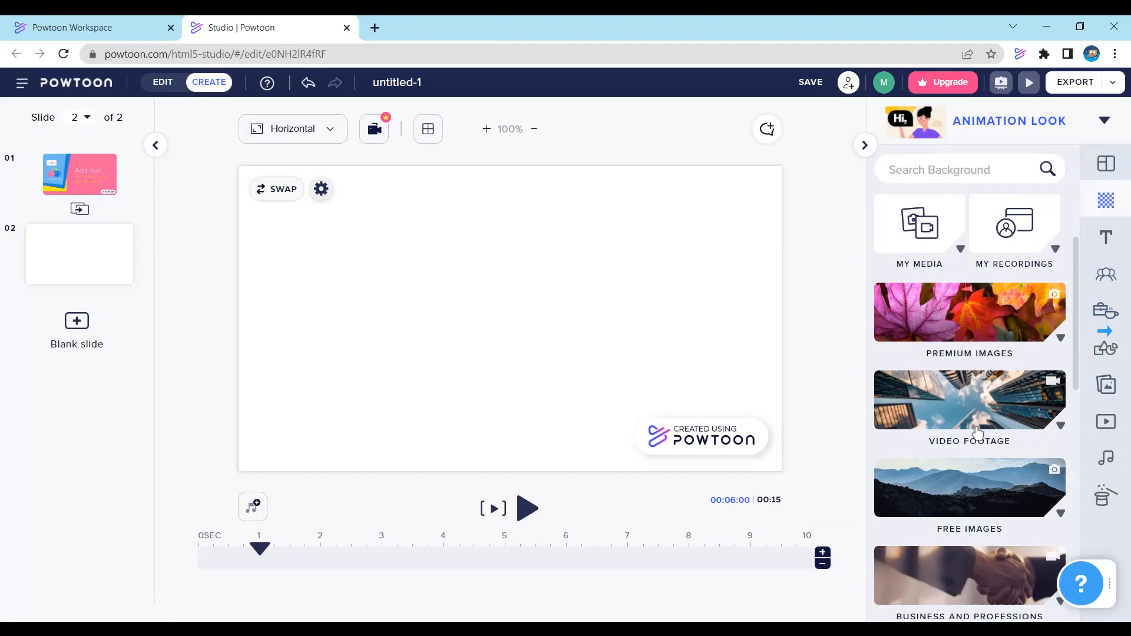
{"action": "left_click_drag", "start_coordinate": [1070, 350], "coordinate": [1066, 433]}
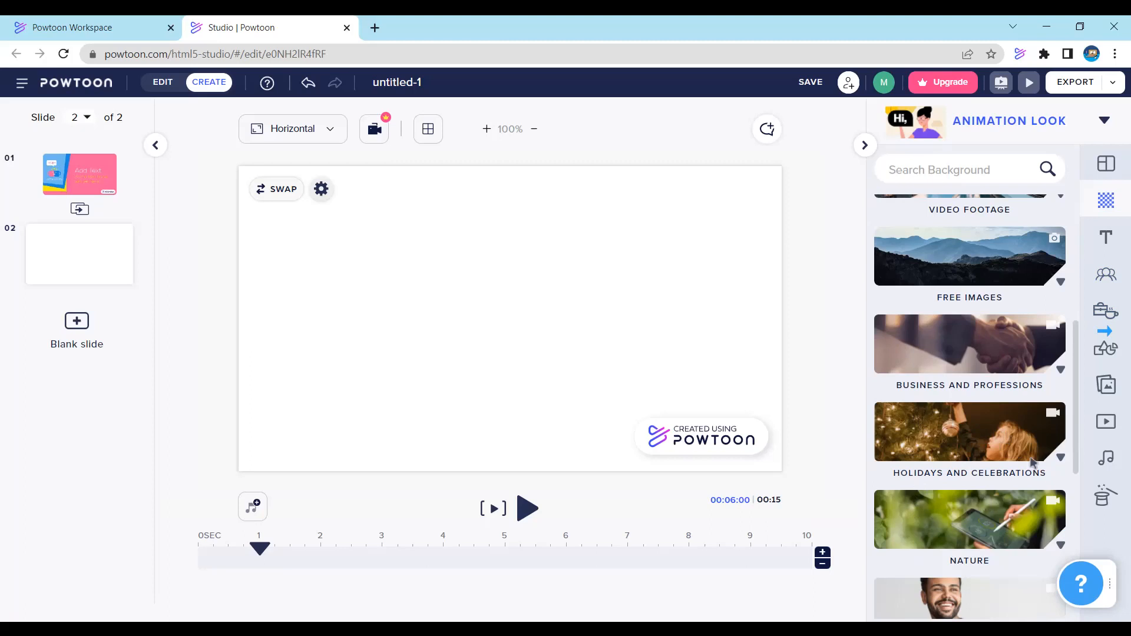
{"action": "left_click_drag", "start_coordinate": [1069, 422], "coordinate": [1062, 583]}
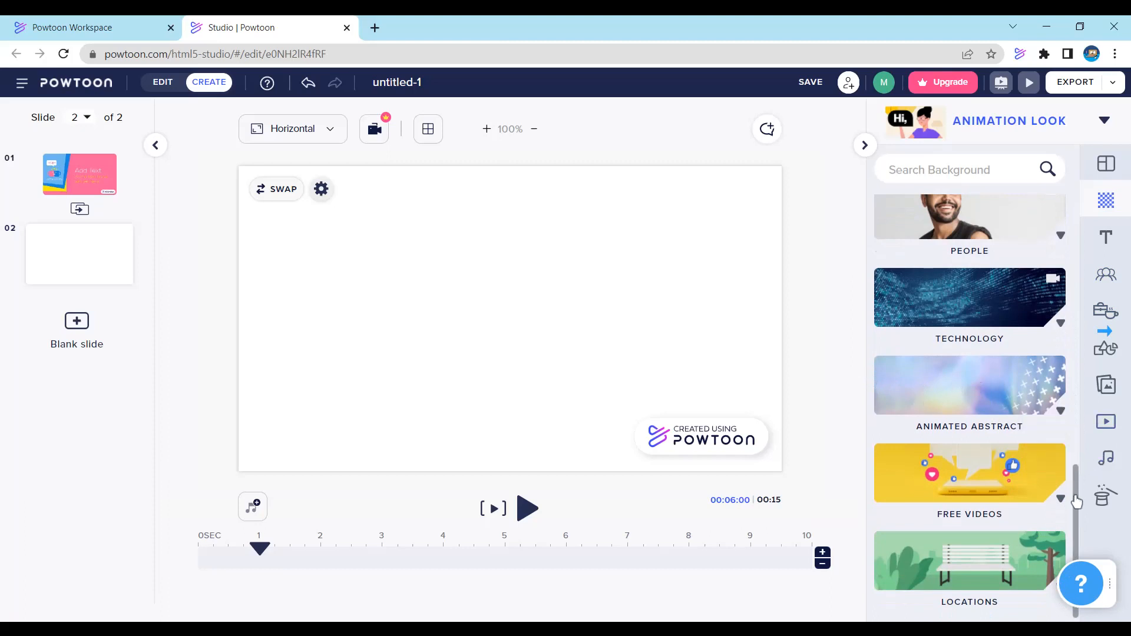
{"action": "mouse_move", "coordinate": [1075, 536]}
{"action": "left_mouse_down"}
{"action": "mouse_move", "coordinate": [1083, 482]}
{"action": "mouse_move", "coordinate": [1086, 536]}
{"action": "left_mouse_up"}
{"action": "left_click", "coordinate": [1043, 587]}
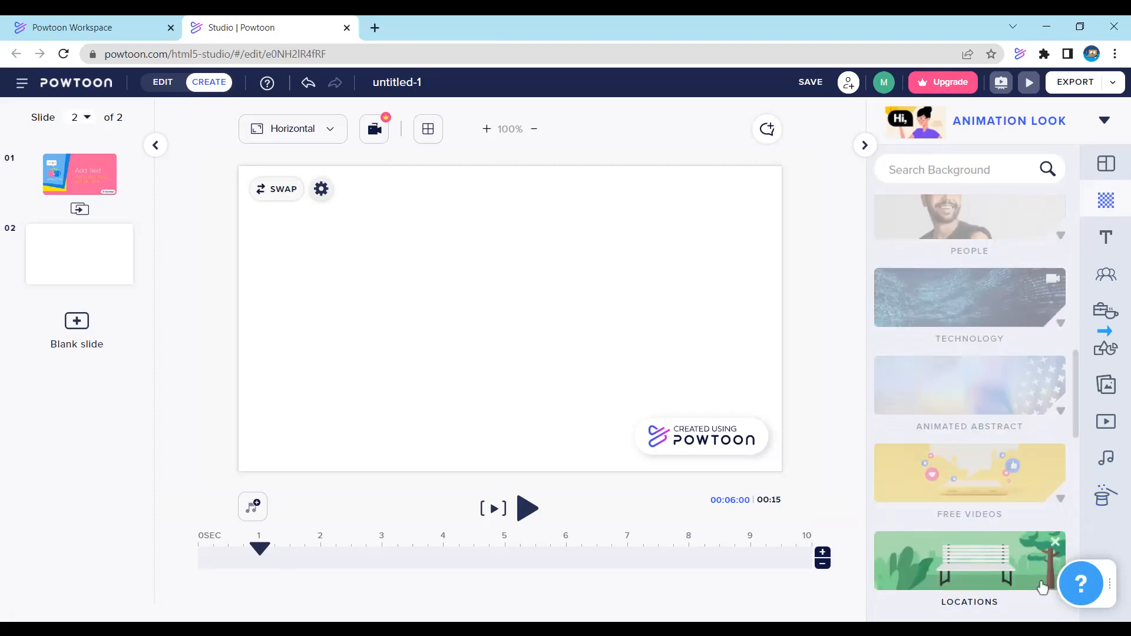
{"action": "scroll", "coordinate": [1077, 382], "scroll_direction": "down", "scroll_amount": 10}
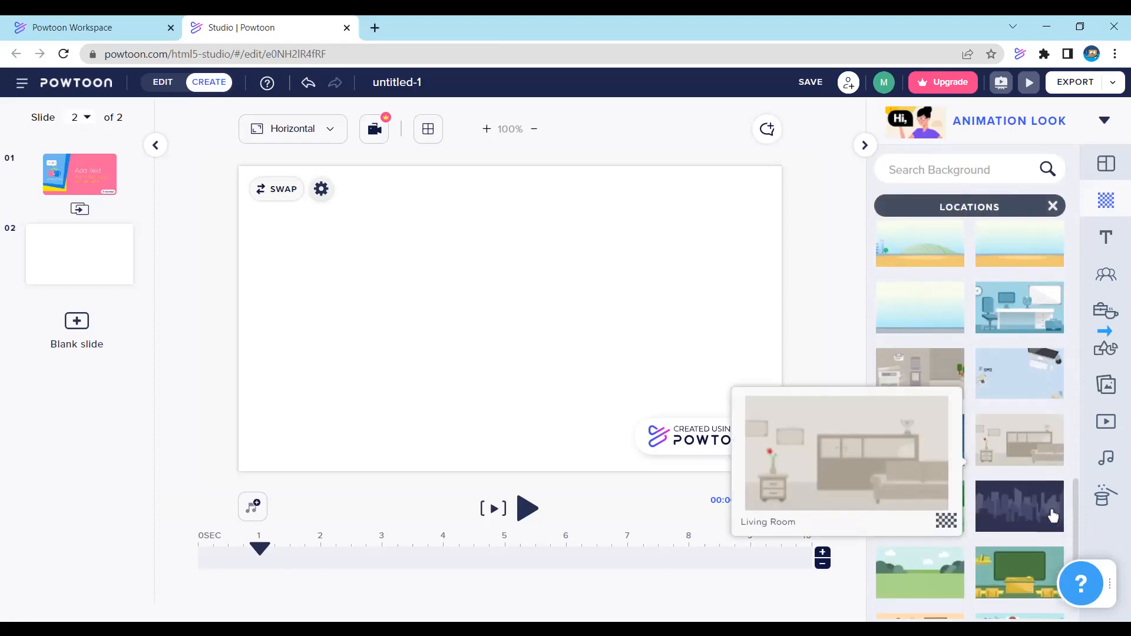
{"action": "scroll", "coordinate": [1052, 509], "scroll_direction": "down", "scroll_amount": 2}
{"action": "scroll", "coordinate": [1050, 534], "scroll_direction": "down", "scroll_amount": 2}
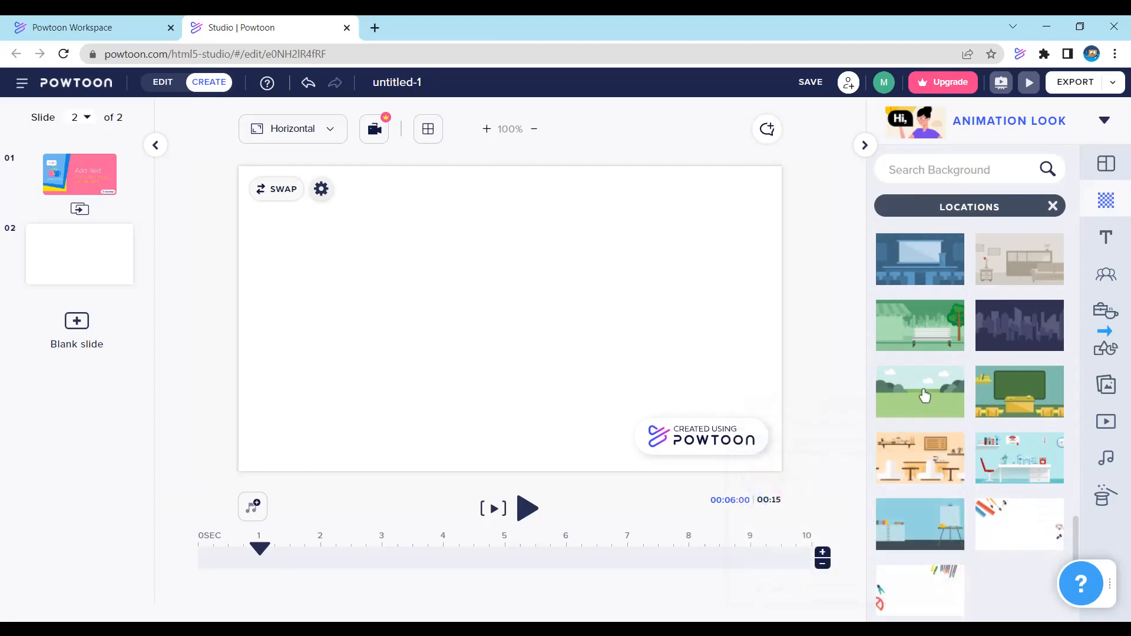
{"action": "left_click", "coordinate": [924, 396]}
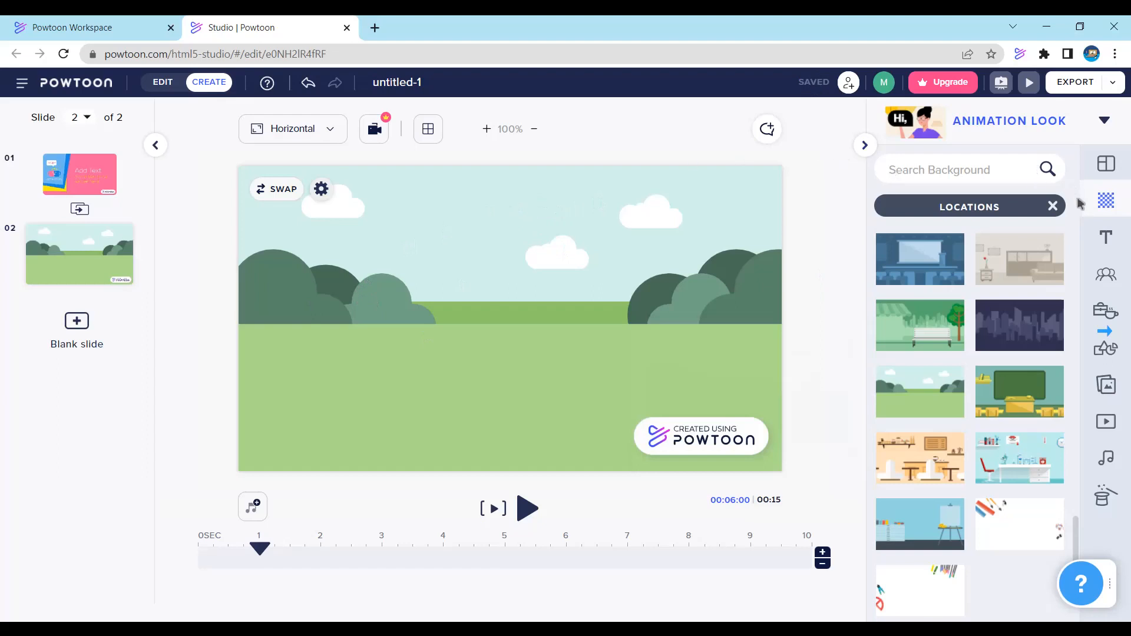
Browse the designed text styles in the Titles collection and close the collection
{"action": "left_click", "coordinate": [1093, 239]}
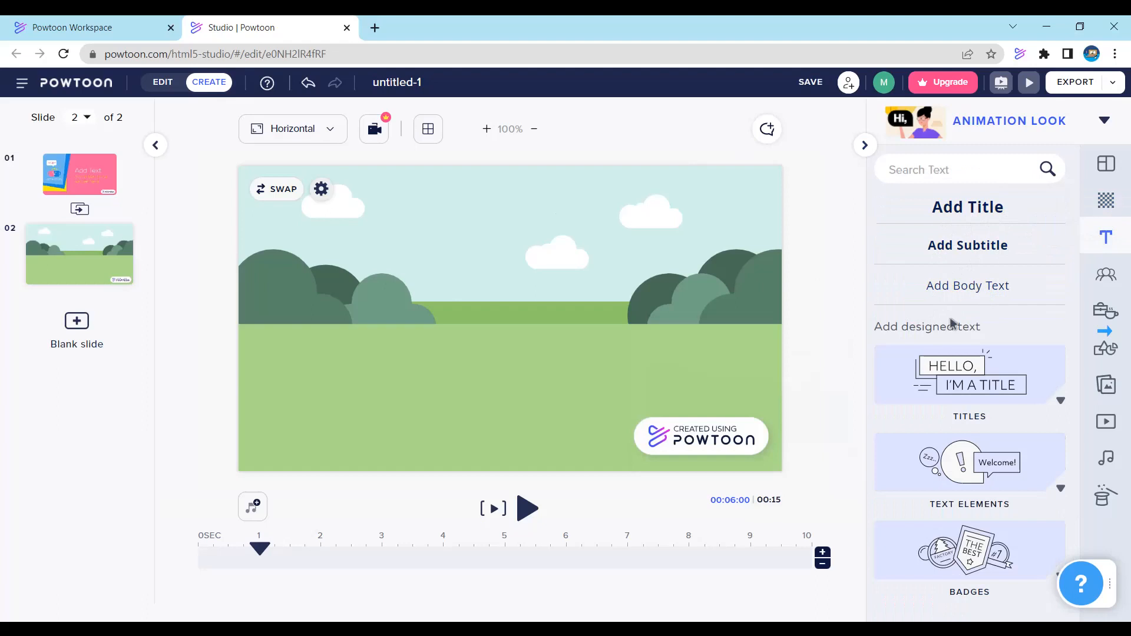
{"action": "left_click", "coordinate": [1061, 401]}
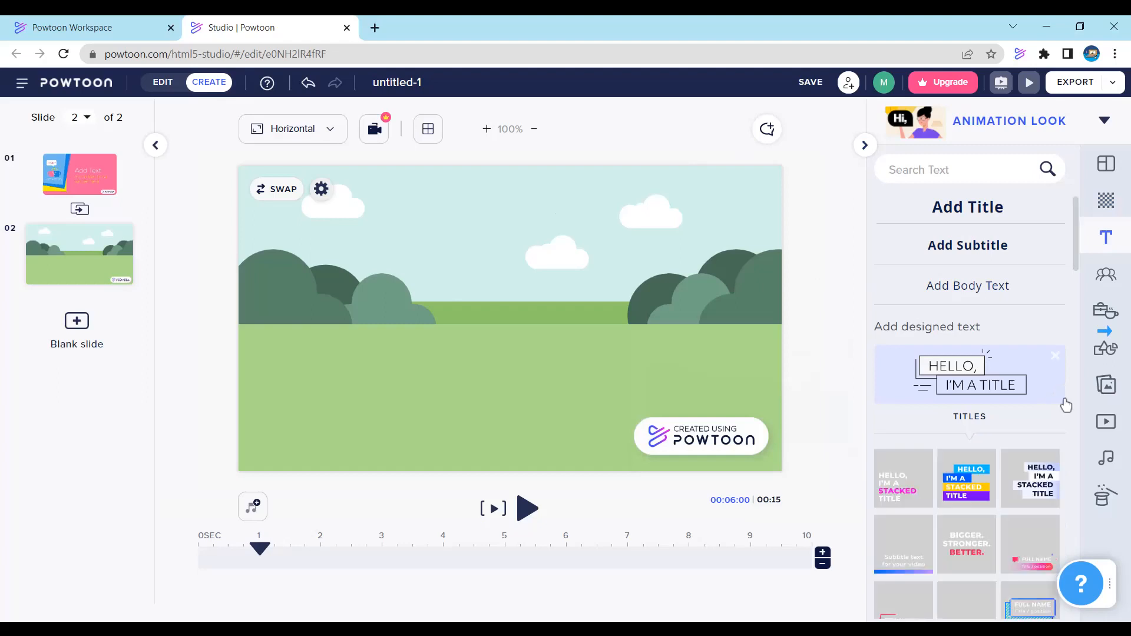
{"action": "left_click_drag", "start_coordinate": [1077, 221], "coordinate": [1071, 395]}
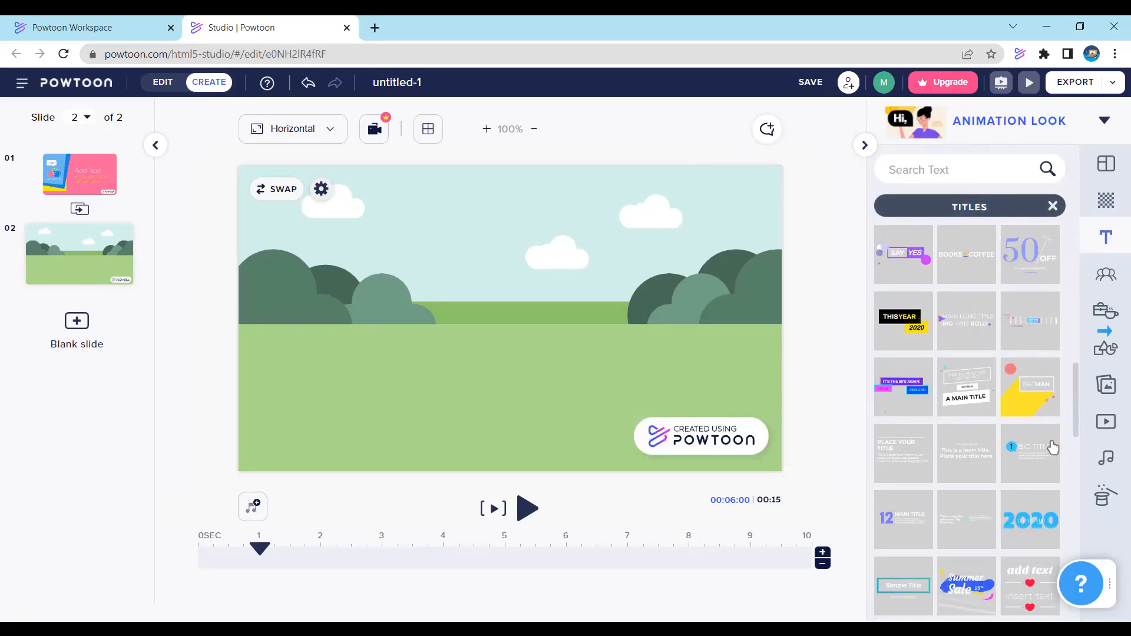
{"action": "left_click_drag", "start_coordinate": [1075, 434], "coordinate": [1061, 272]}
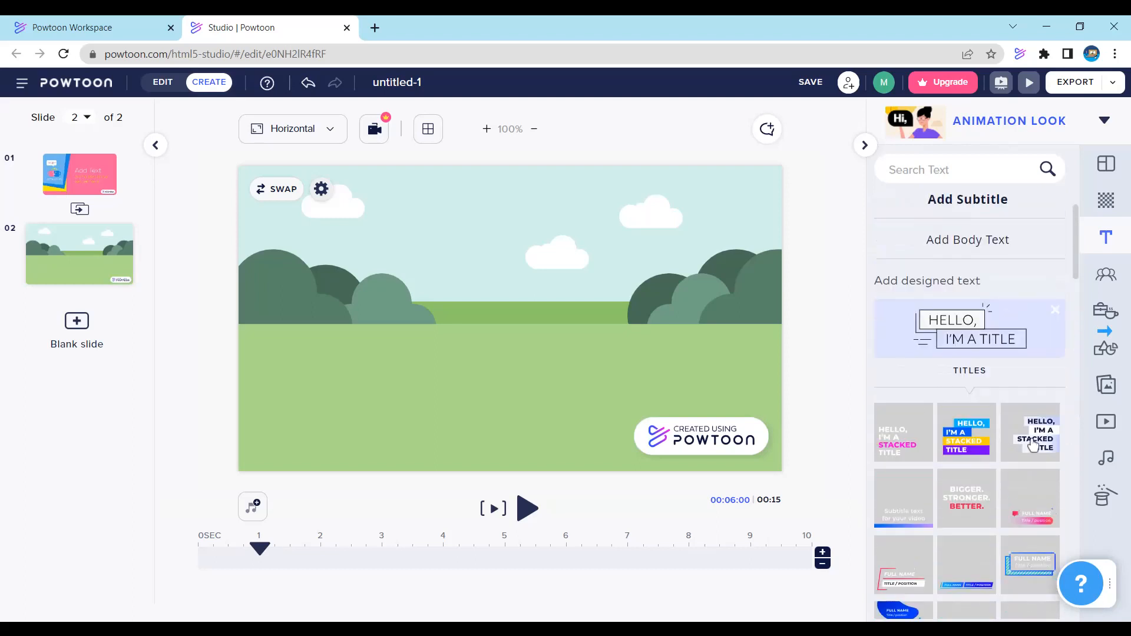
{"action": "left_click_drag", "start_coordinate": [1078, 276], "coordinate": [1058, 263]}
{"action": "scroll", "coordinate": [1058, 262], "scroll_direction": "up", "scroll_amount": 1}
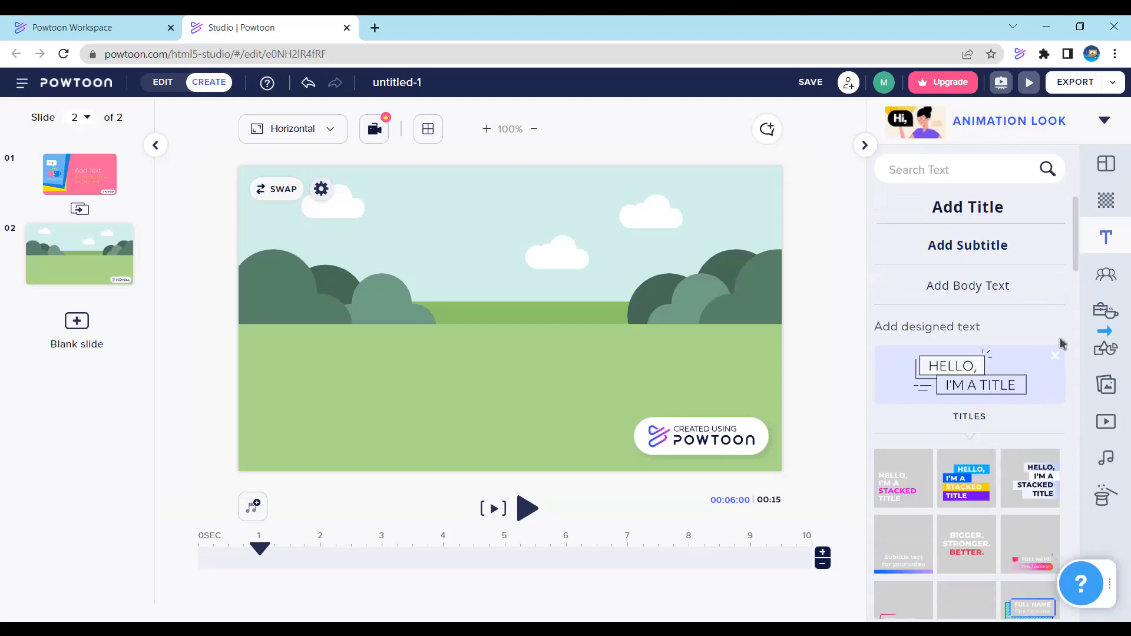
{"action": "left_click", "coordinate": [1058, 359]}
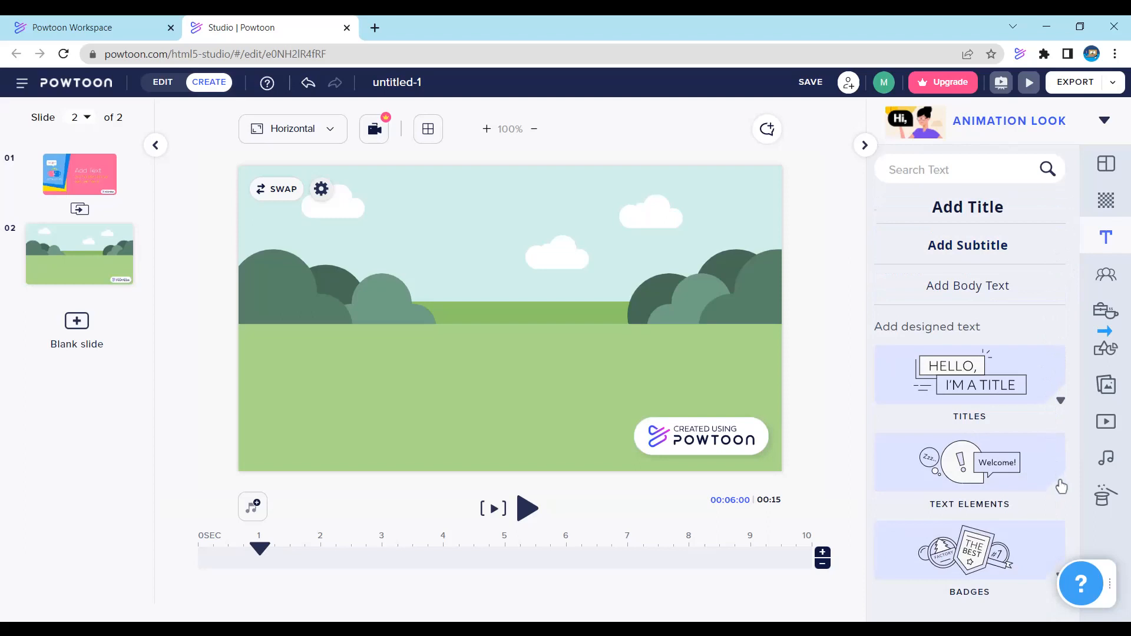
Look through the Text Elements collection of speech bubbles, lists and captions, and close it
{"action": "left_click", "coordinate": [1060, 487]}
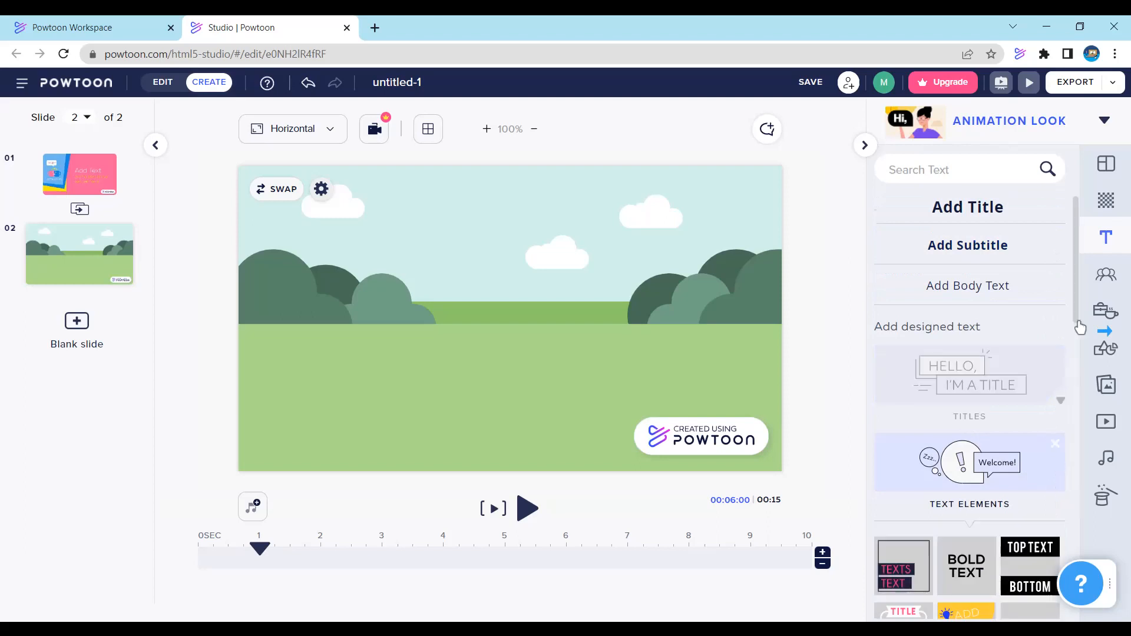
{"action": "left_click_drag", "start_coordinate": [1076, 325], "coordinate": [1047, 384]}
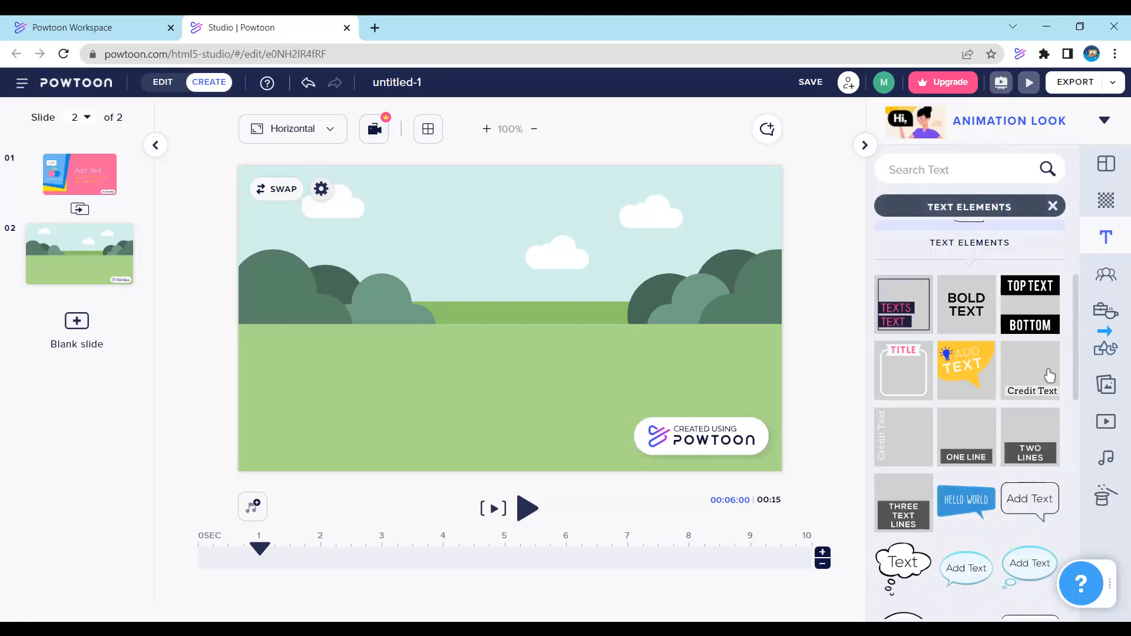
{"action": "scroll", "coordinate": [1048, 386], "scroll_direction": "up", "scroll_amount": 2}
{"action": "scroll", "coordinate": [1043, 412], "scroll_direction": "down", "scroll_amount": 6}
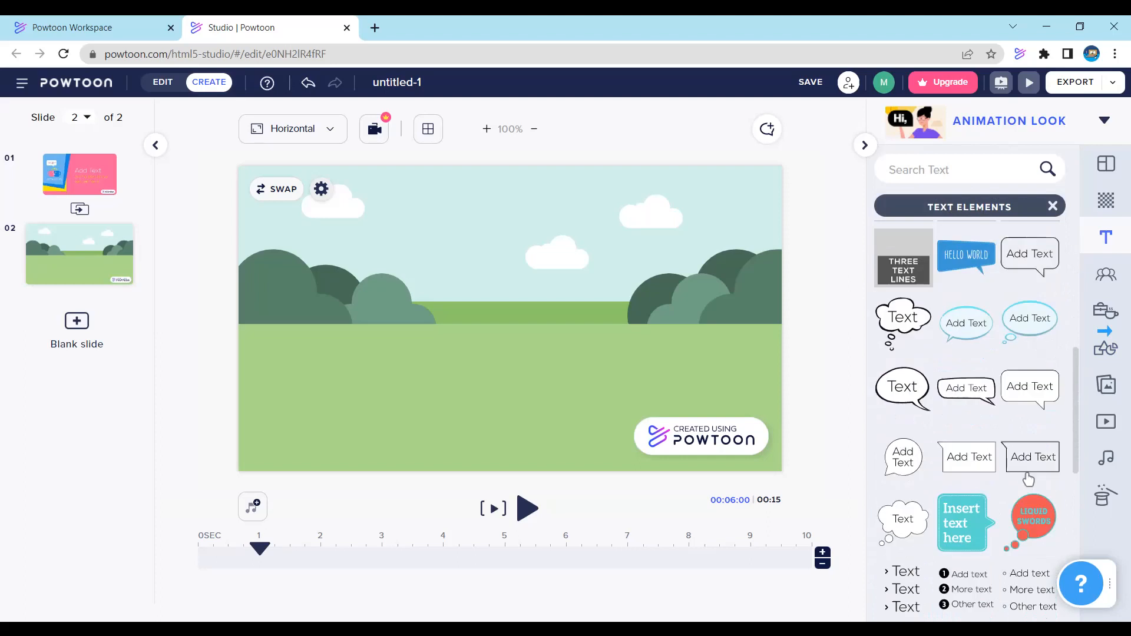
{"action": "left_click_drag", "start_coordinate": [1077, 407], "coordinate": [1032, 527]}
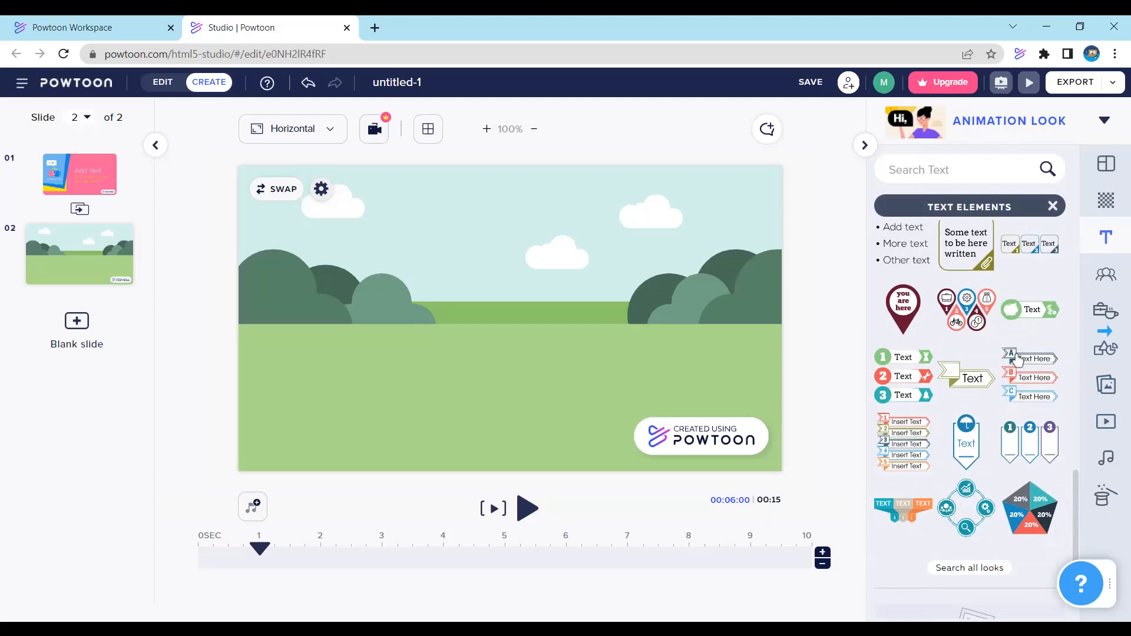
{"action": "left_click_drag", "start_coordinate": [1078, 500], "coordinate": [1062, 298]}
{"action": "left_click", "coordinate": [1056, 351]}
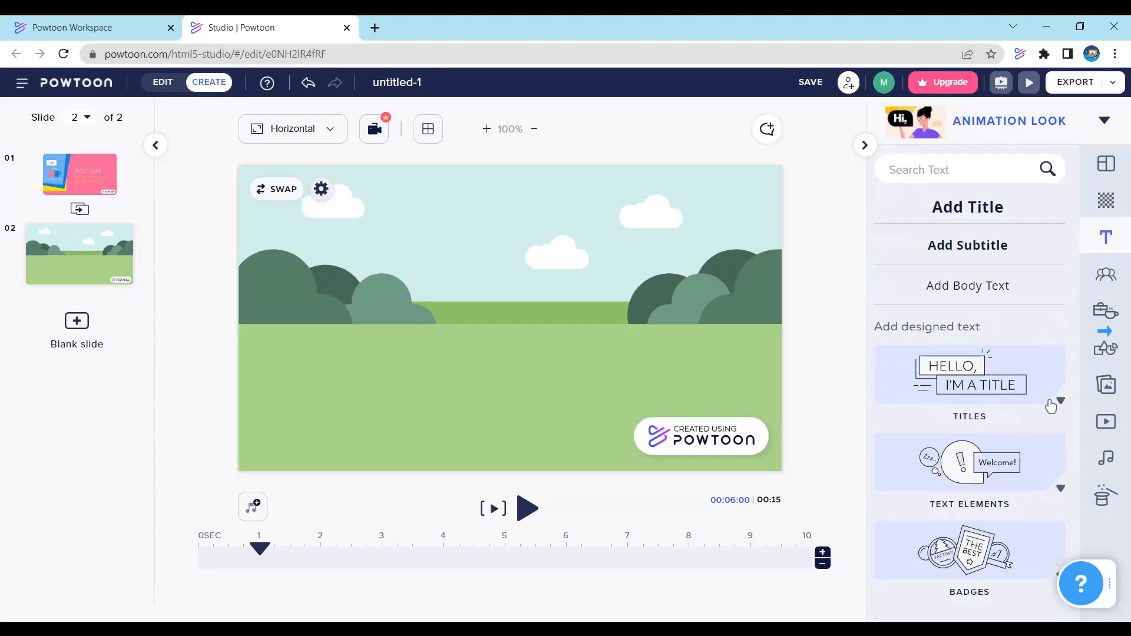
Browse the designed badges in the Badges text collection and close the collection
{"action": "left_click", "coordinate": [1021, 561]}
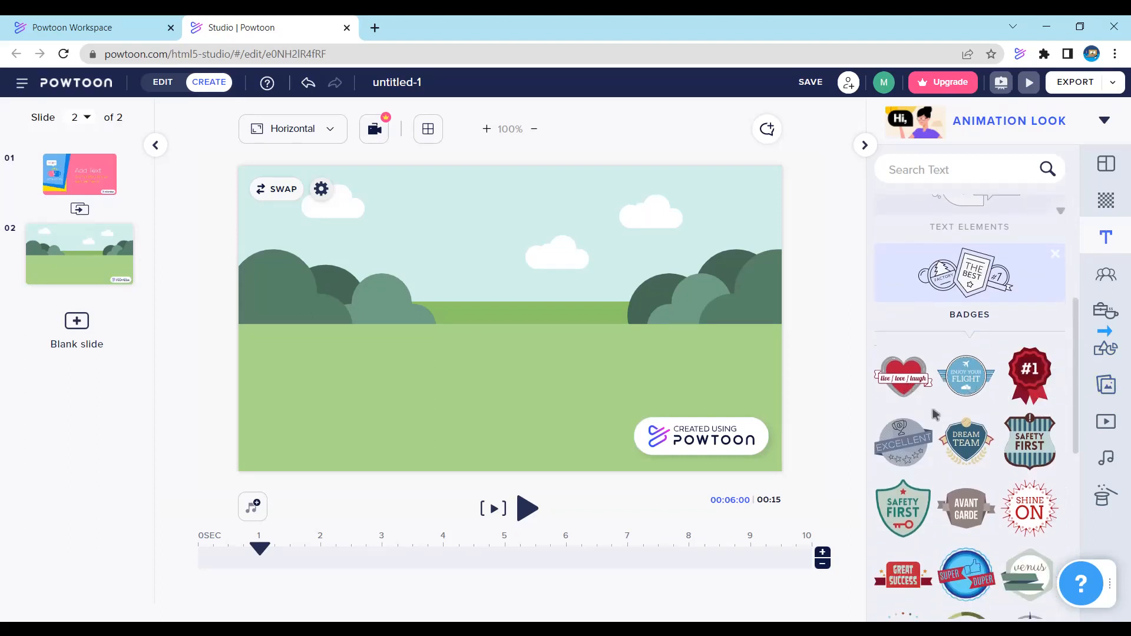
{"action": "left_click_drag", "start_coordinate": [1074, 431], "coordinate": [1055, 405]}
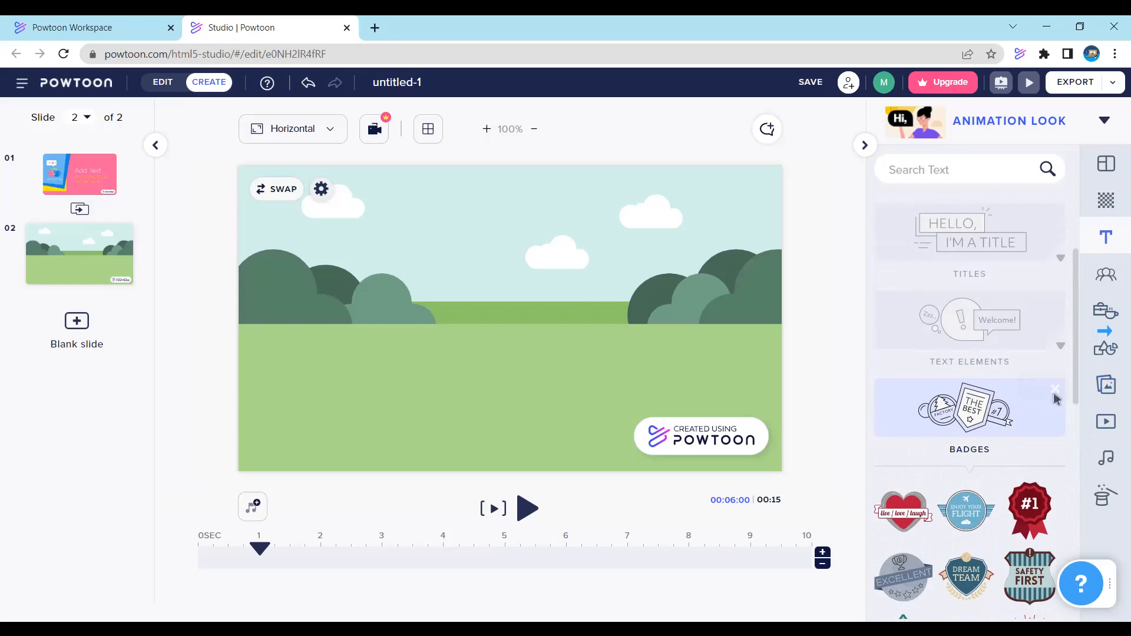
{"action": "scroll", "coordinate": [1055, 400], "scroll_direction": "up", "scroll_amount": 3}
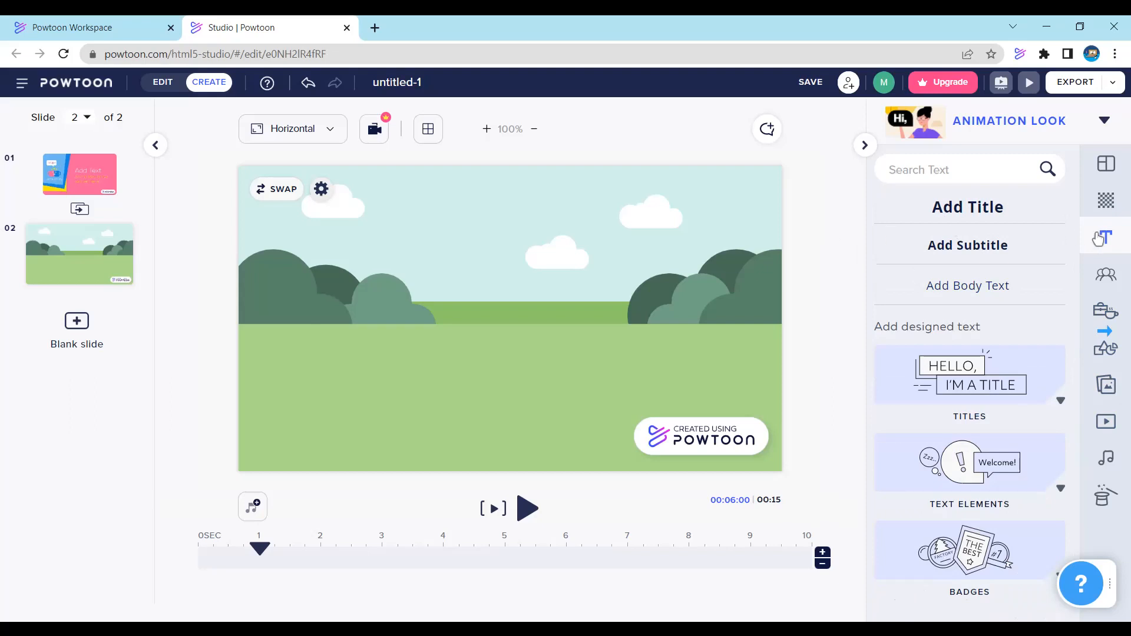
Add the blonde woman in the black T-shirt and red trousers from the Omnis characters to slide 2
{"action": "left_click", "coordinate": [1106, 274]}
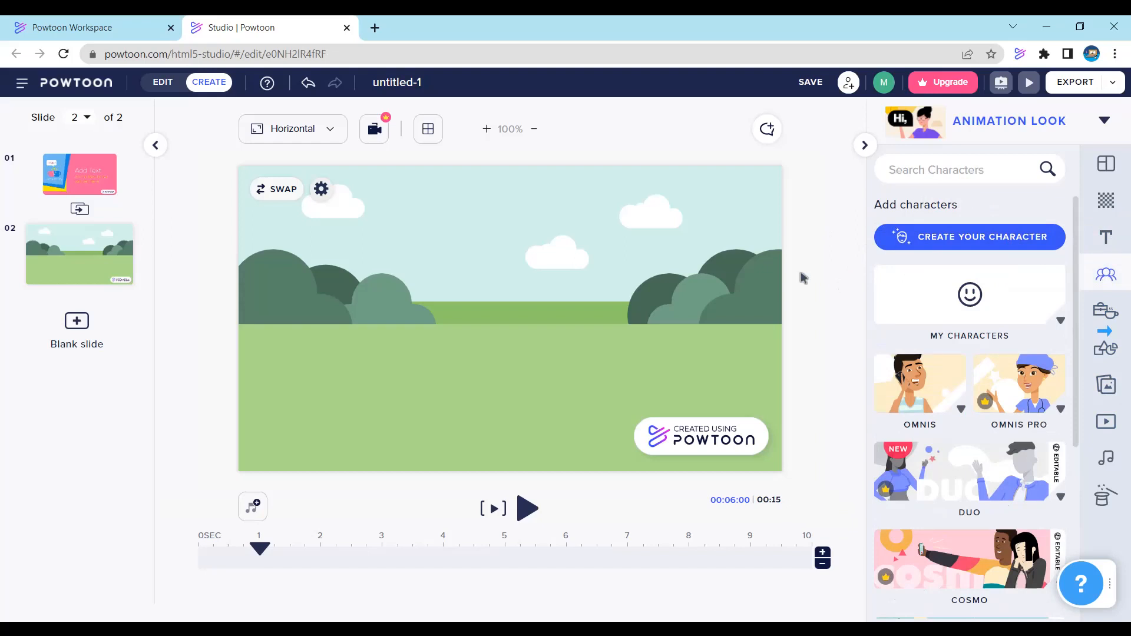
{"action": "left_click", "coordinate": [961, 411]}
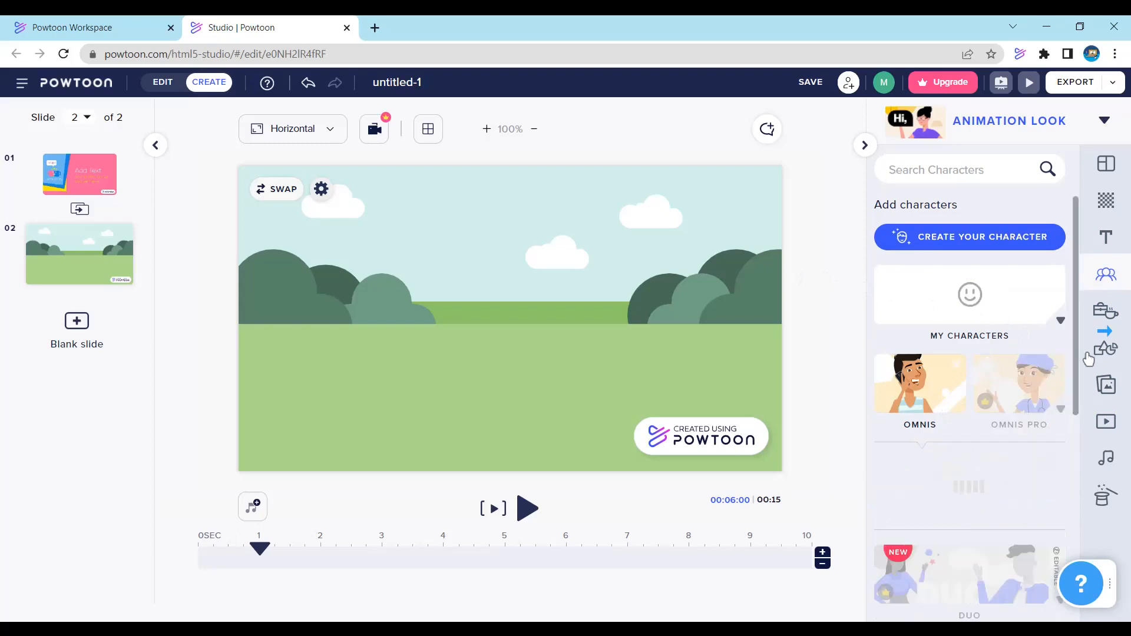
{"action": "scroll", "coordinate": [1073, 407], "scroll_direction": "down", "scroll_amount": 3}
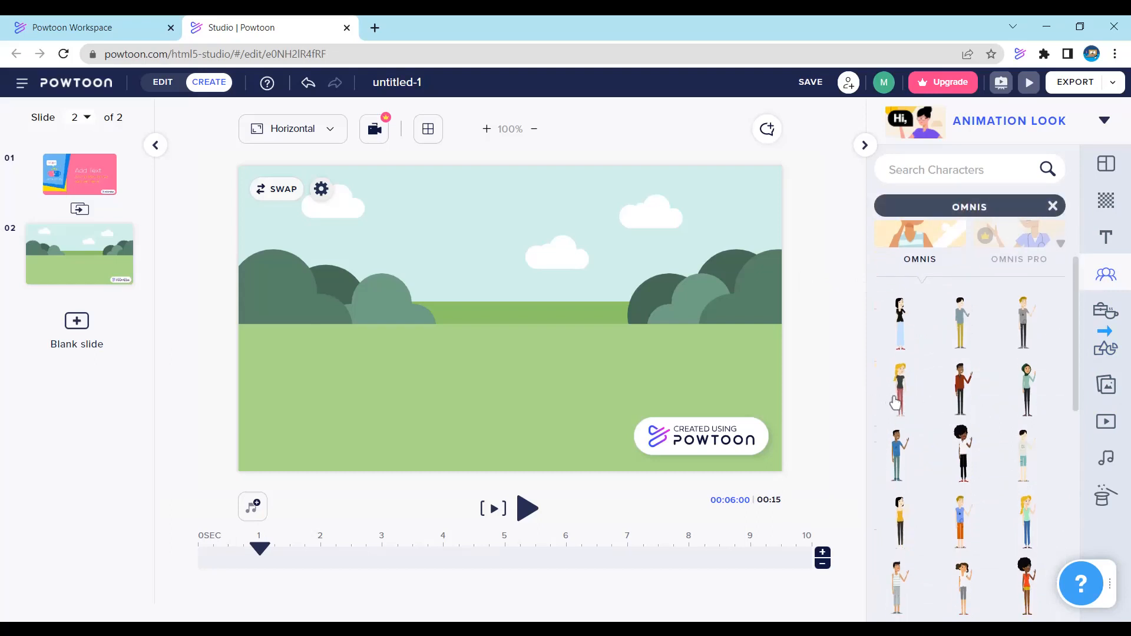
{"action": "left_click", "coordinate": [896, 403]}
Look through the poses available for the blonde woman character without choosing one
{"action": "left_click_drag", "start_coordinate": [852, 302], "coordinate": [846, 380]}
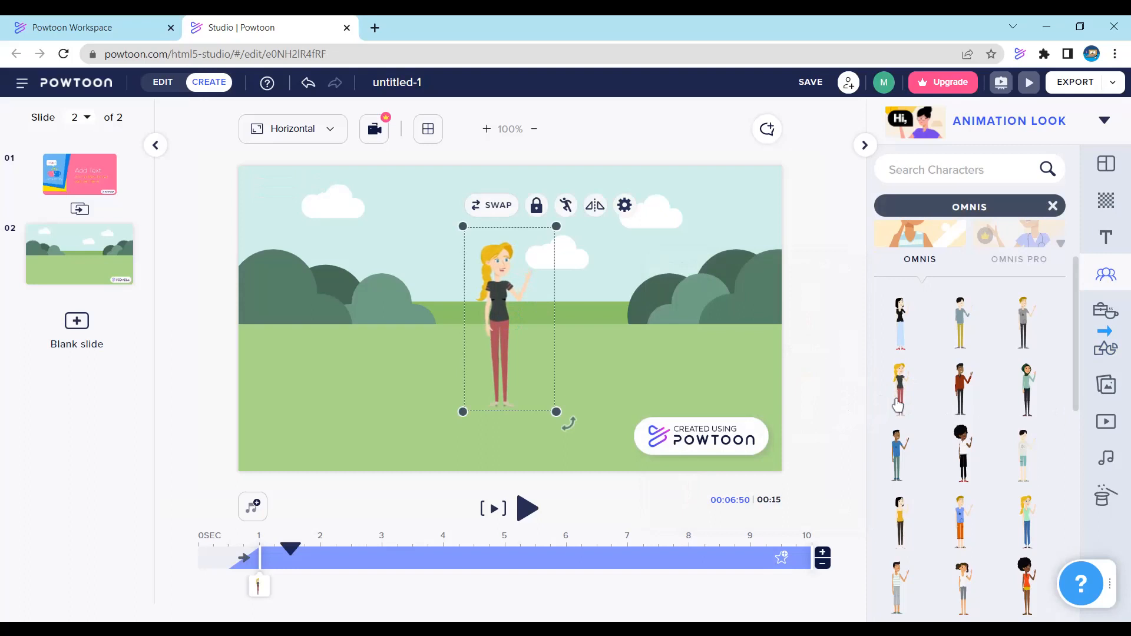
{"action": "mouse_move", "coordinate": [897, 404]}
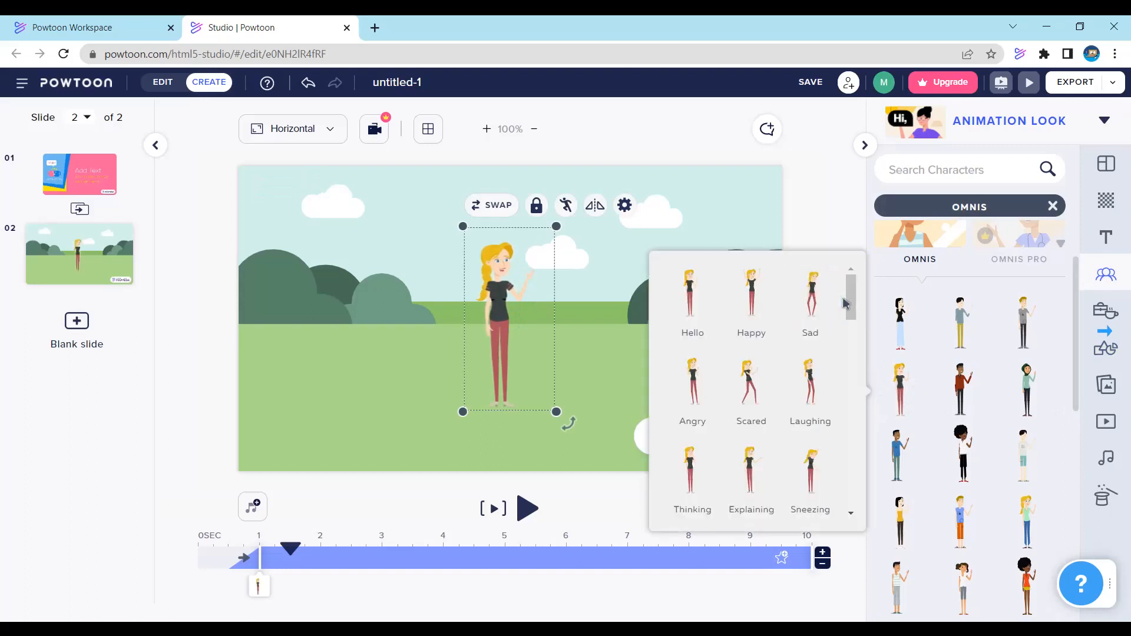
{"action": "scroll", "coordinate": [848, 326], "scroll_direction": "down", "scroll_amount": 4}
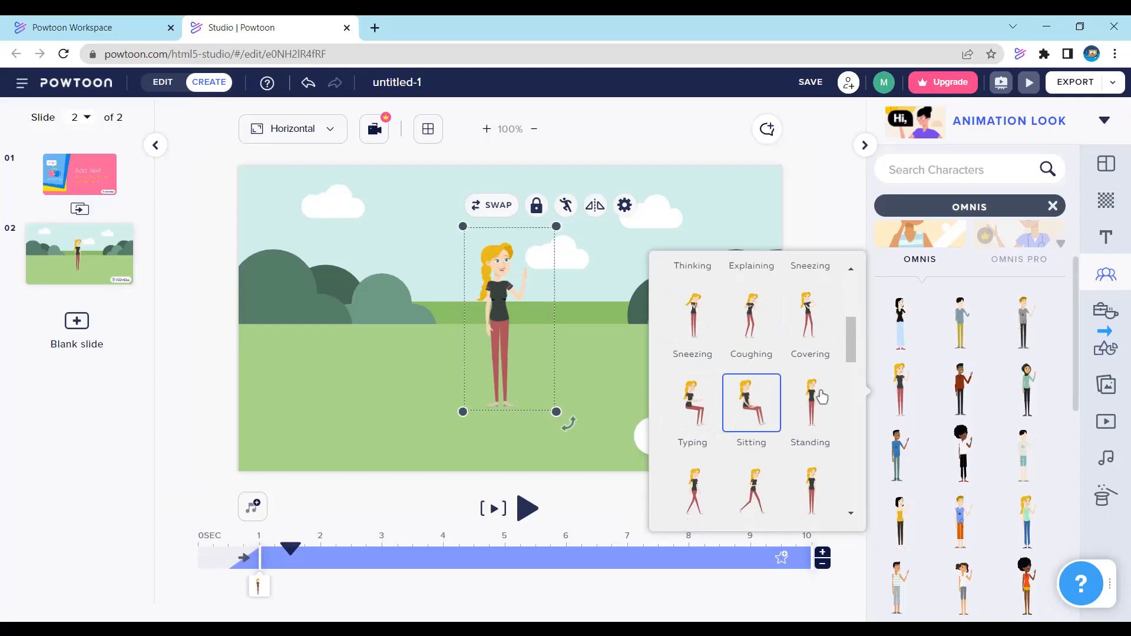
{"action": "scroll", "coordinate": [840, 367], "scroll_direction": "down", "scroll_amount": 8}
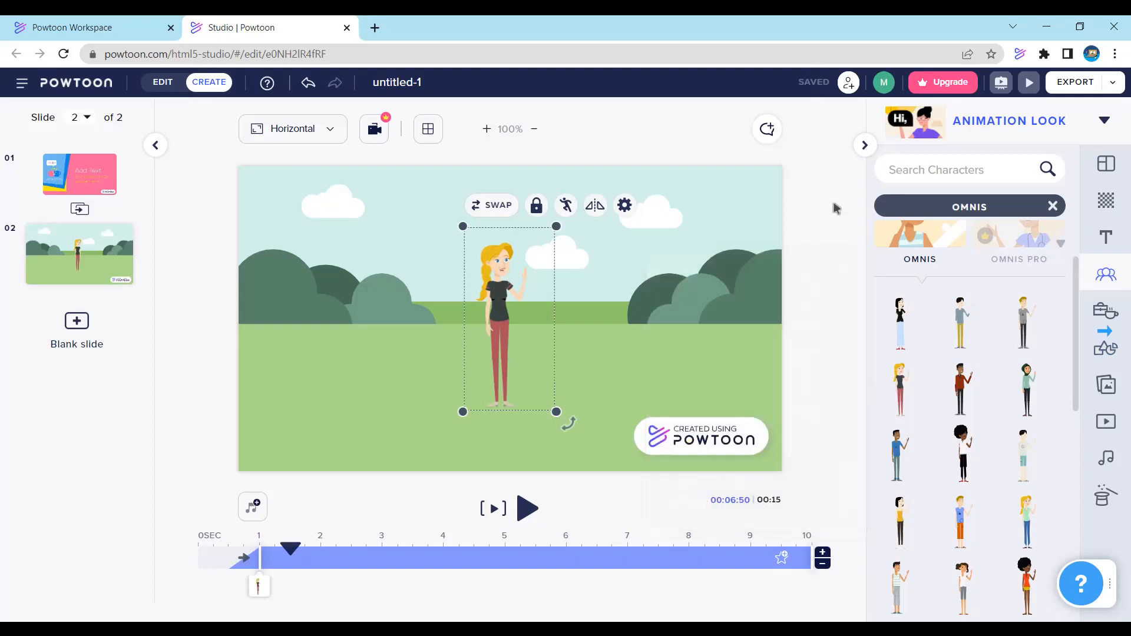
Move the blonde woman to the left part of the meadow and try flipping her, restoring her original facing direction
{"action": "left_click_drag", "start_coordinate": [528, 324], "coordinate": [401, 349]}
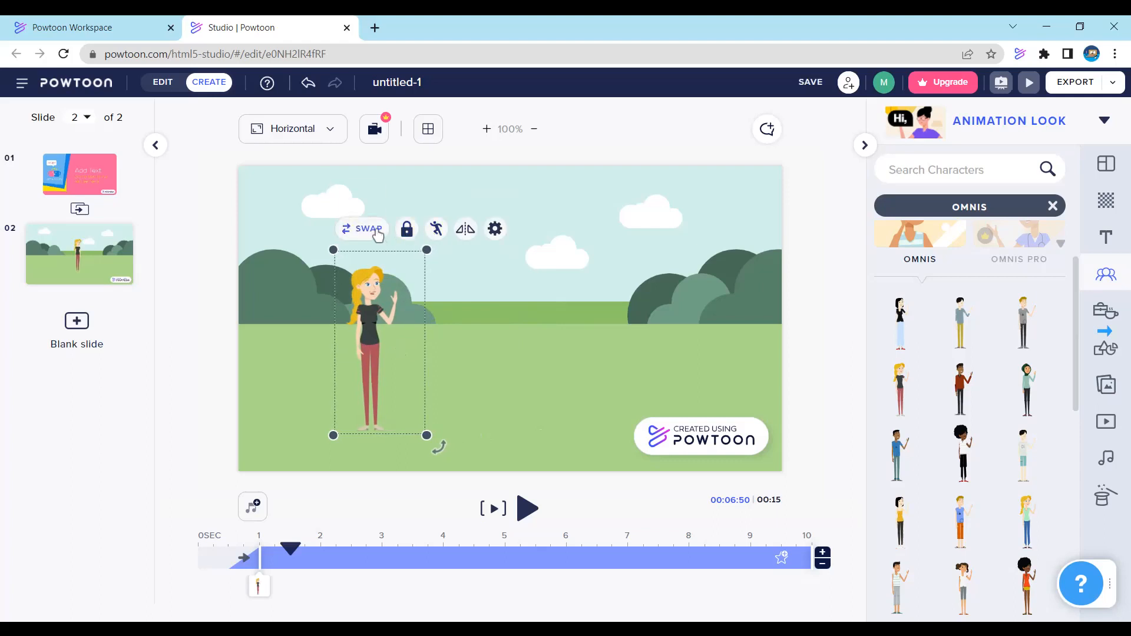
{"action": "left_click", "coordinate": [466, 231]}
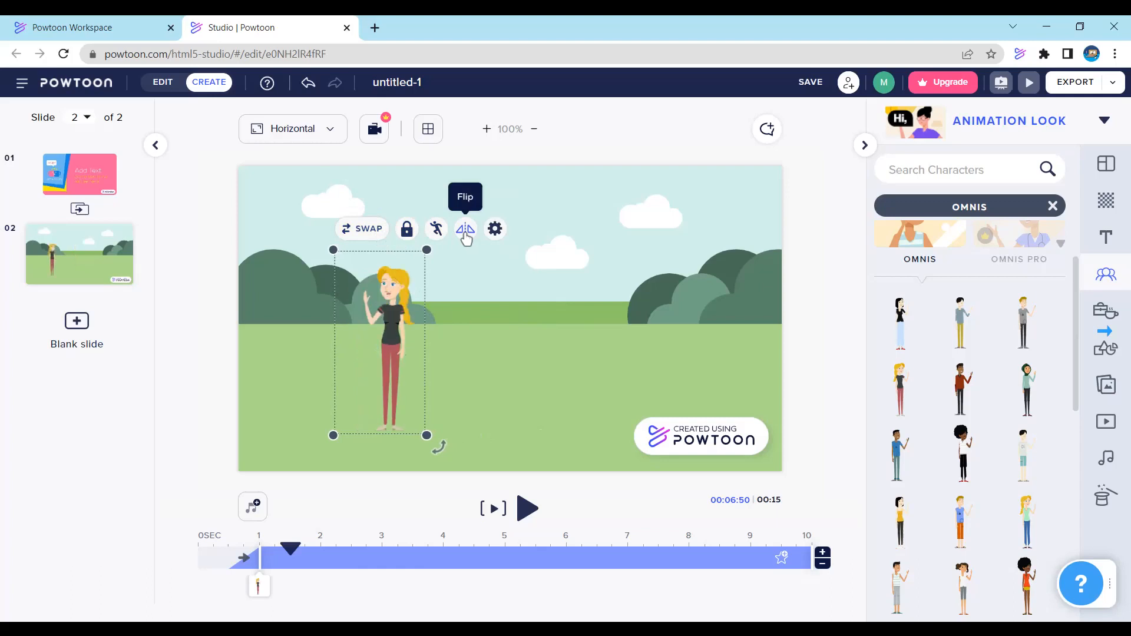
{"action": "left_click", "coordinate": [465, 231]}
View the blonde woman's object settings and Loop Animation options, and close them without changes
{"action": "left_click", "coordinate": [495, 230]}
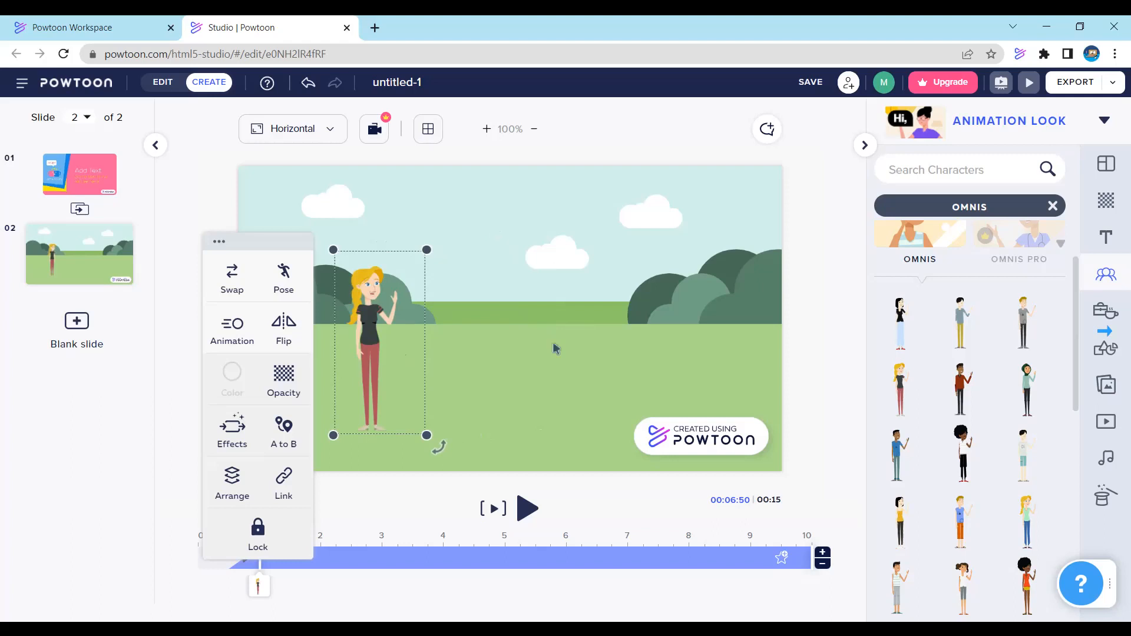
{"action": "left_click", "coordinate": [233, 333]}
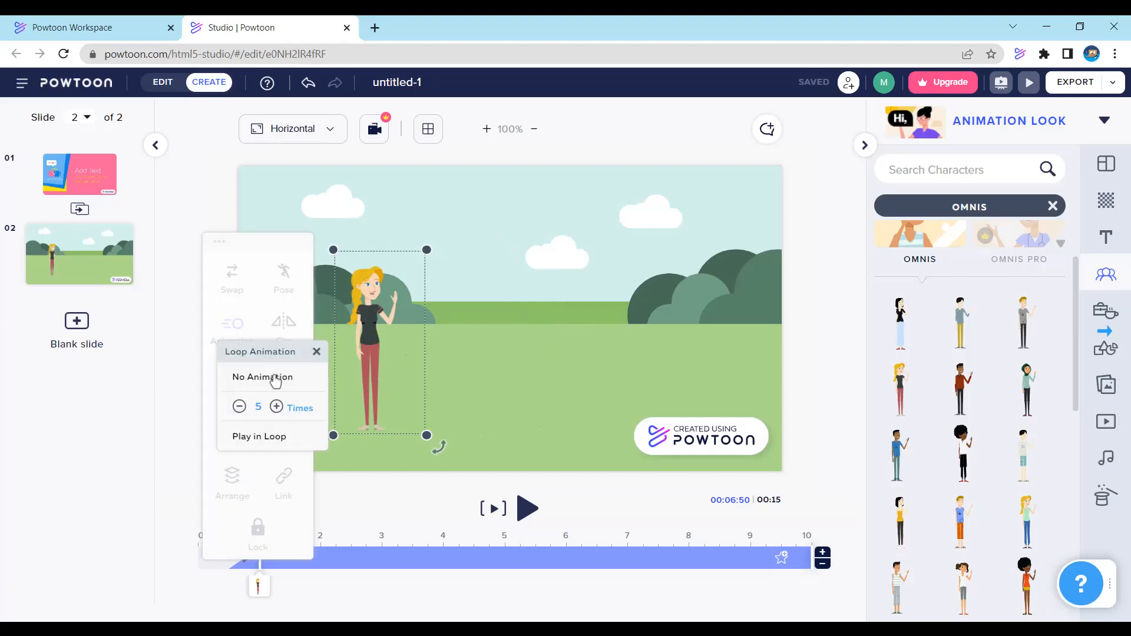
{"action": "left_click", "coordinate": [316, 353]}
{"action": "left_click", "coordinate": [505, 319]}
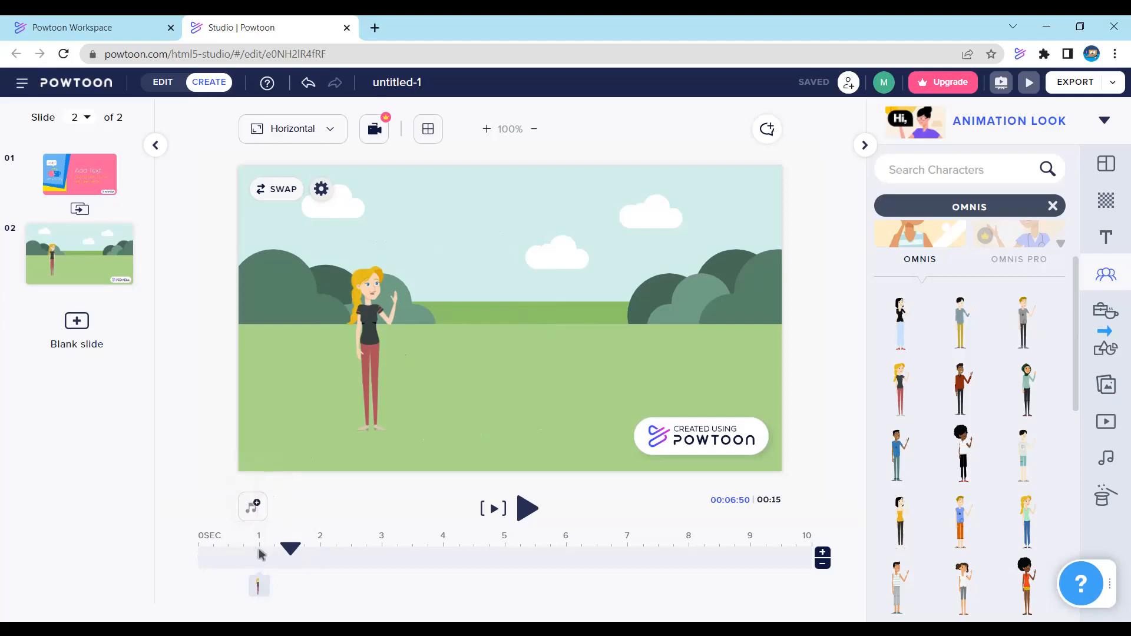
Set the blonde woman's enter effect to Slide Right
{"action": "mouse_move", "coordinate": [260, 577]}
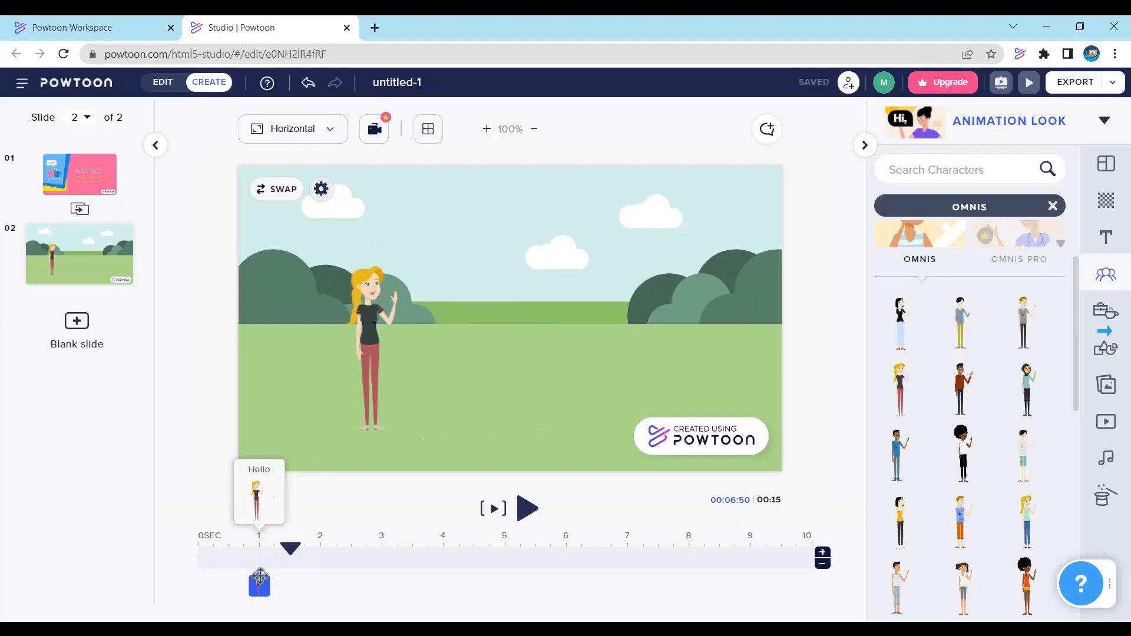
{"action": "right_click", "coordinate": [260, 576]}
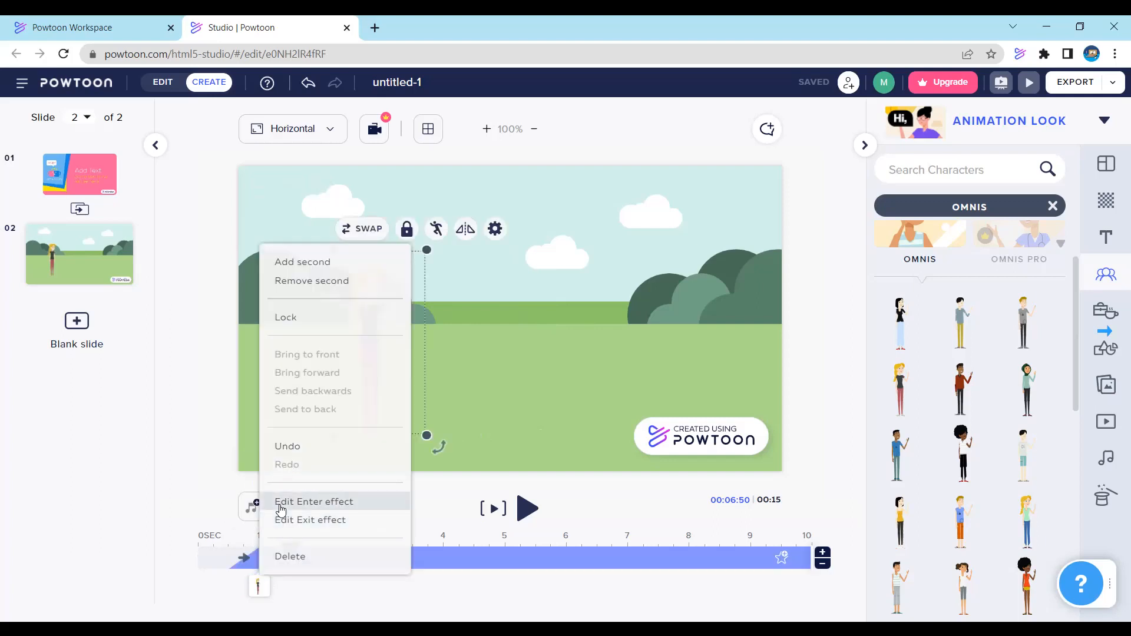
{"action": "left_click", "coordinate": [282, 502]}
{"action": "mouse_move", "coordinate": [442, 367]}
{"action": "left_mouse_down"}
{"action": "mouse_move", "coordinate": [442, 403]}
{"action": "mouse_move", "coordinate": [440, 321]}
{"action": "mouse_move", "coordinate": [400, 488]}
{"action": "left_mouse_up"}
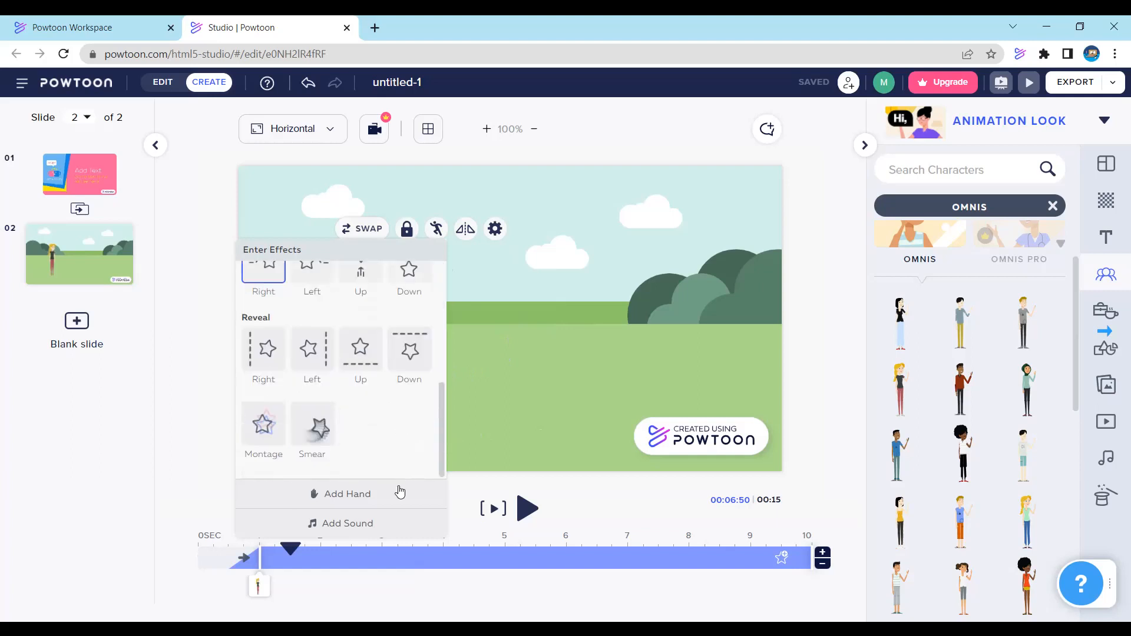
{"action": "left_click", "coordinate": [270, 289]}
Set the blonde woman's exit effect to Slide Left and close the effect settings
{"action": "left_click", "coordinate": [260, 587]}
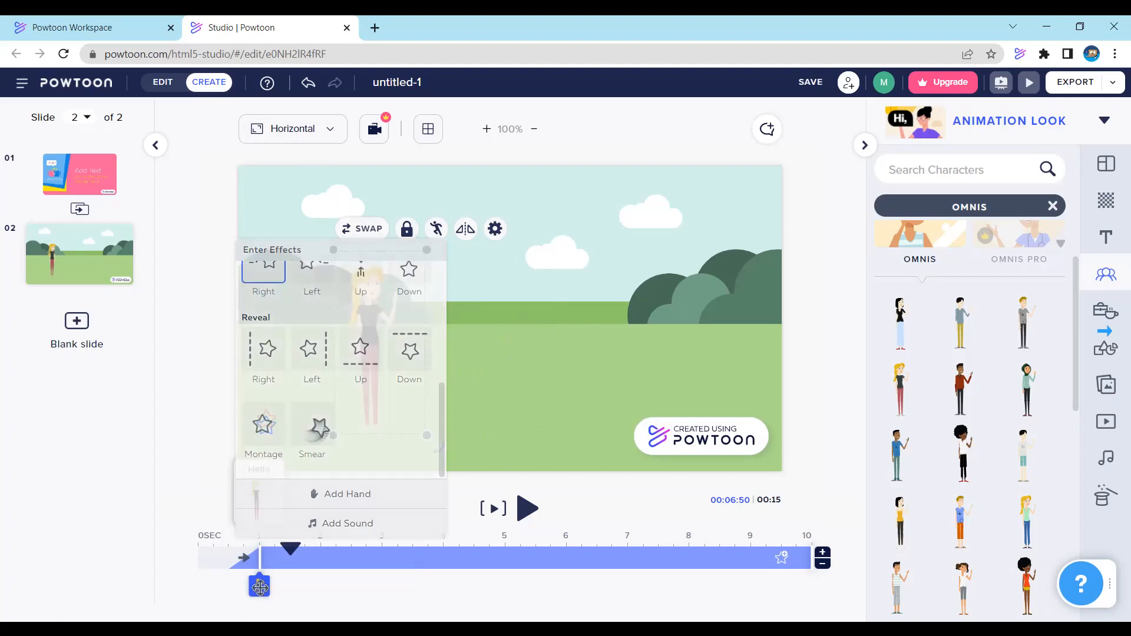
{"action": "right_click", "coordinate": [260, 587]}
{"action": "left_click", "coordinate": [311, 530]}
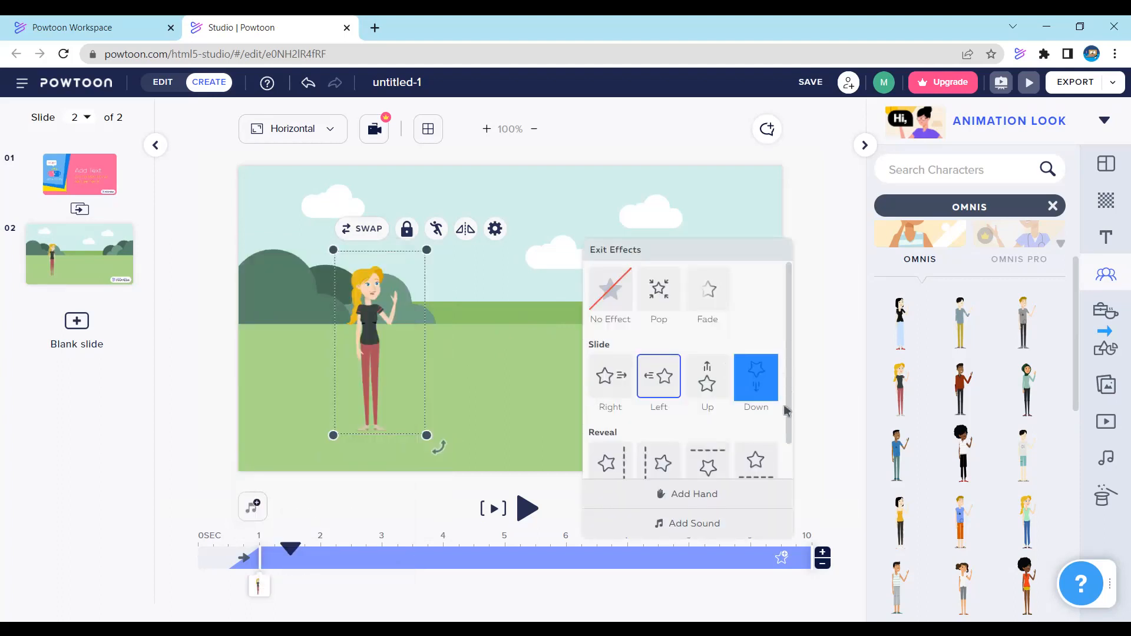
{"action": "scroll", "coordinate": [783, 439], "scroll_direction": "down", "scroll_amount": 1}
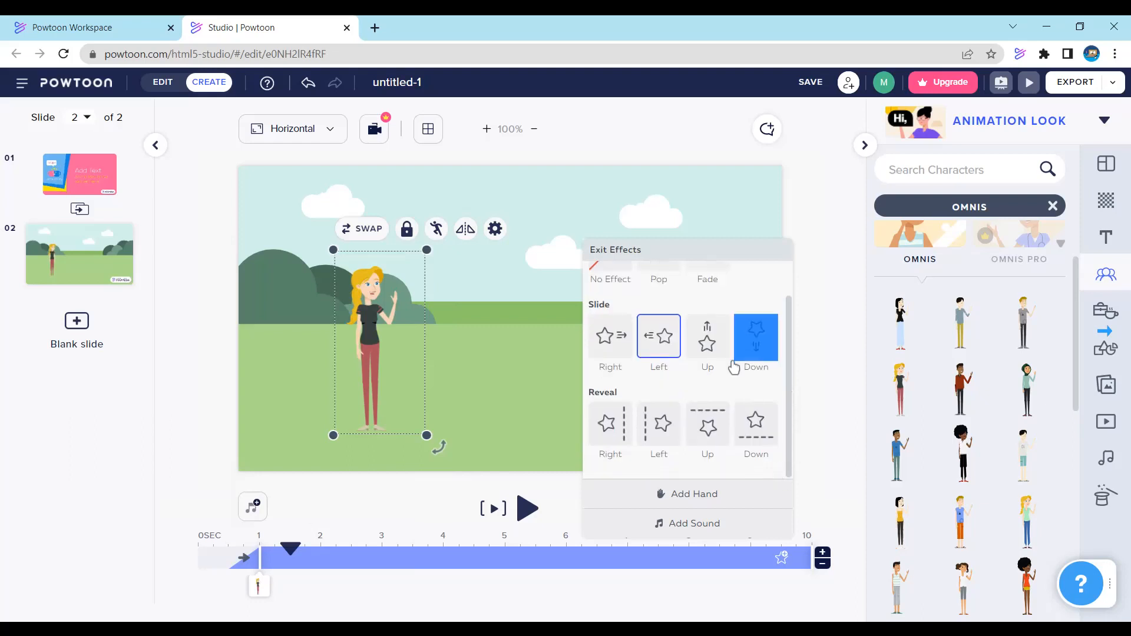
{"action": "left_click", "coordinate": [659, 339]}
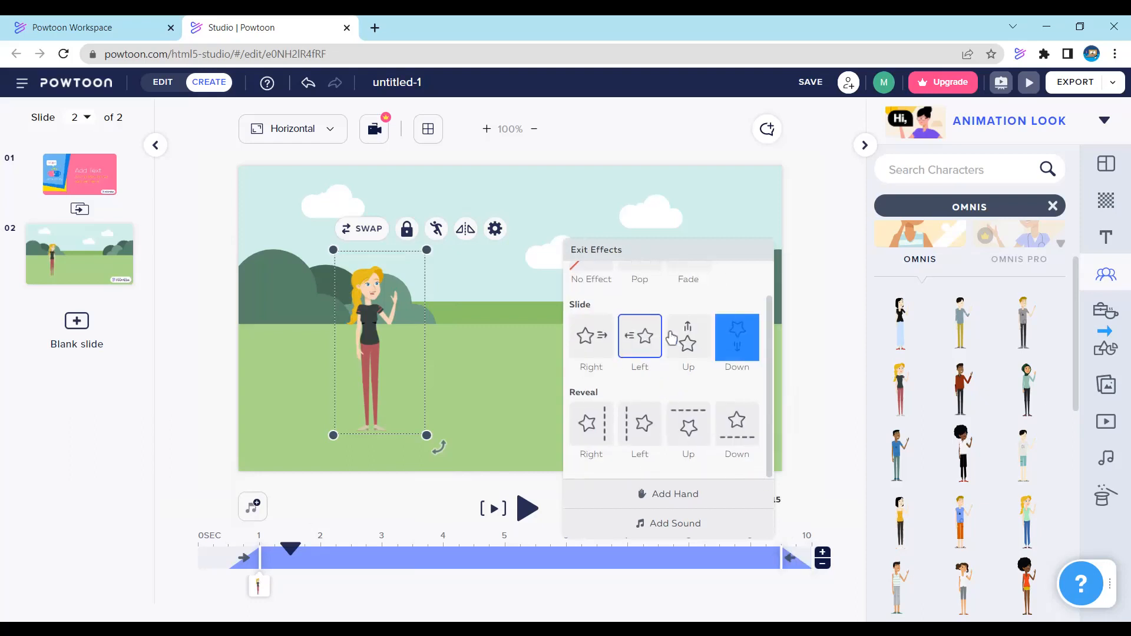
{"action": "left_click", "coordinate": [820, 403]}
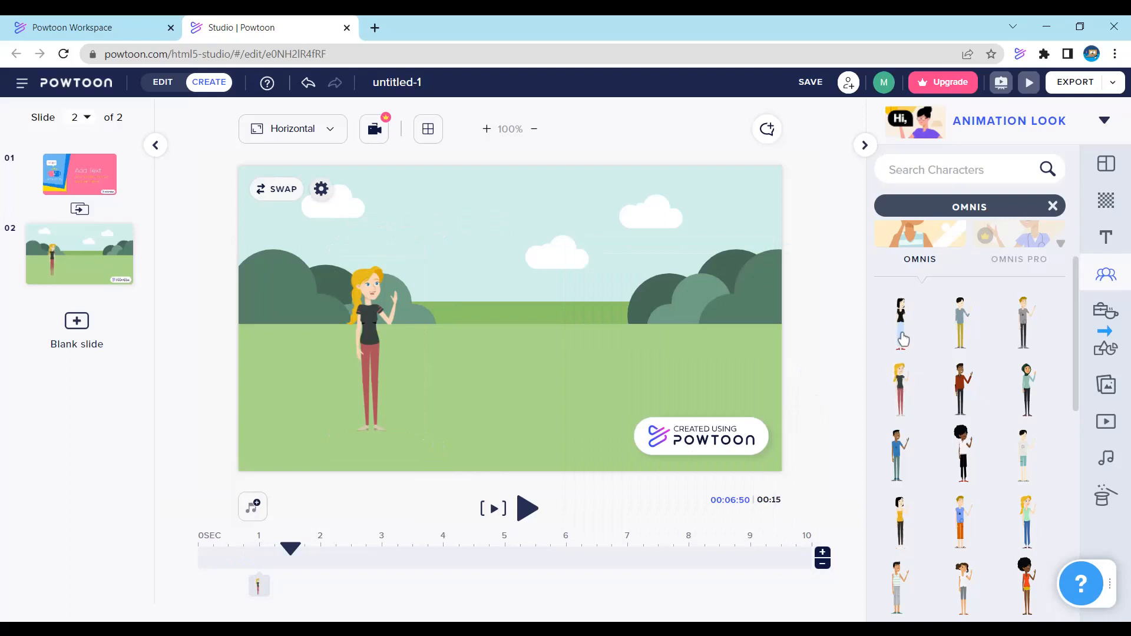
Add the black-haired Omnis woman in light blue trousers, flip her to face the blonde woman, and place her right of the slide's centre
{"action": "mouse_move", "coordinate": [902, 338]}
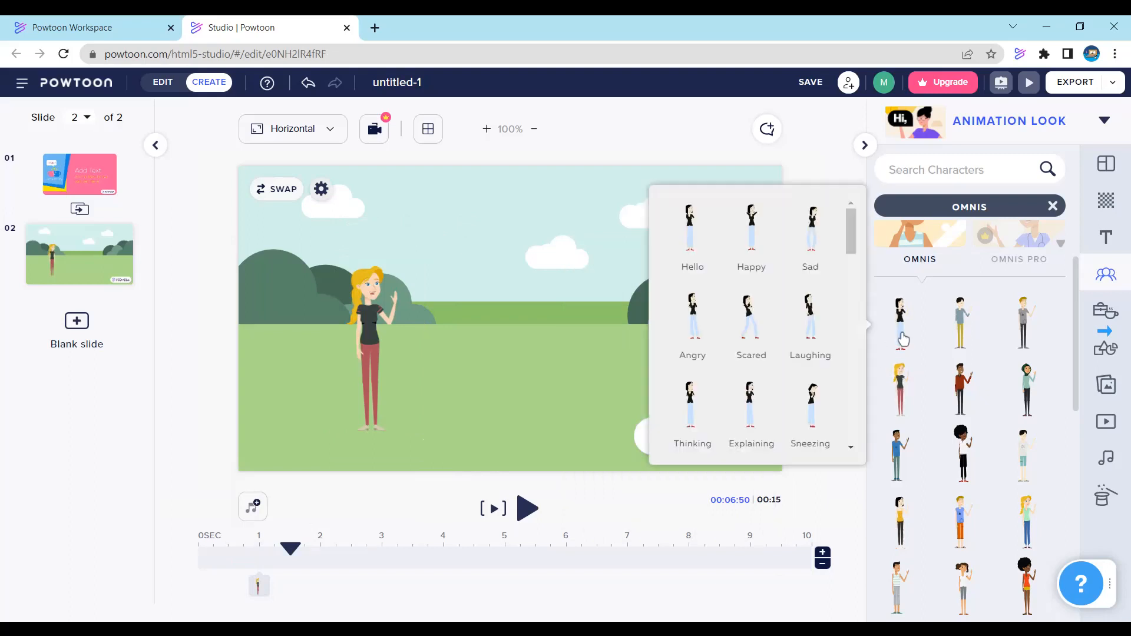
{"action": "left_click", "coordinate": [902, 339]}
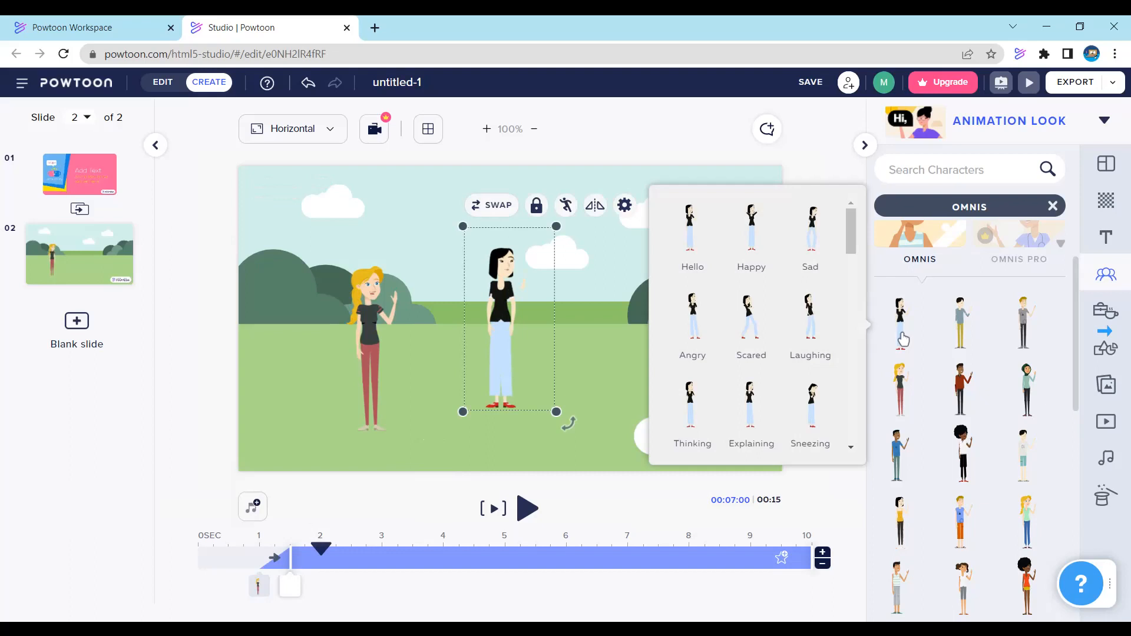
{"action": "left_click", "coordinate": [595, 206]}
{"action": "left_click_drag", "start_coordinate": [530, 316], "coordinate": [550, 339]}
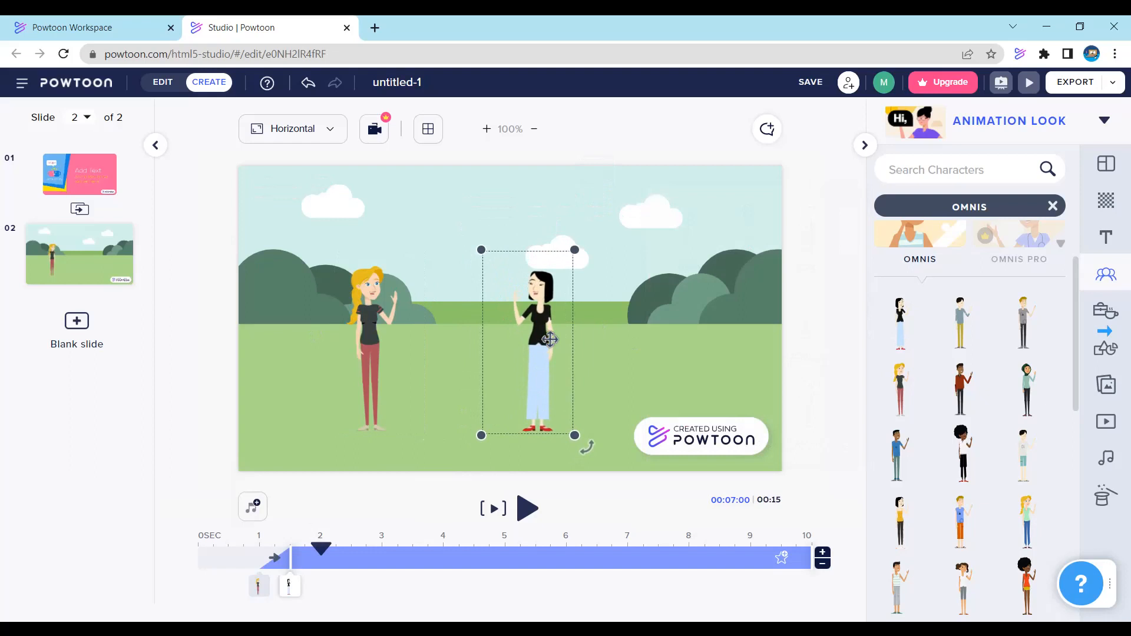
Move the black-haired woman's timeline start earlier, just after the 1-second mark, and set her enter effect to Slide Left
{"action": "left_click_drag", "start_coordinate": [289, 585], "coordinate": [270, 583]}
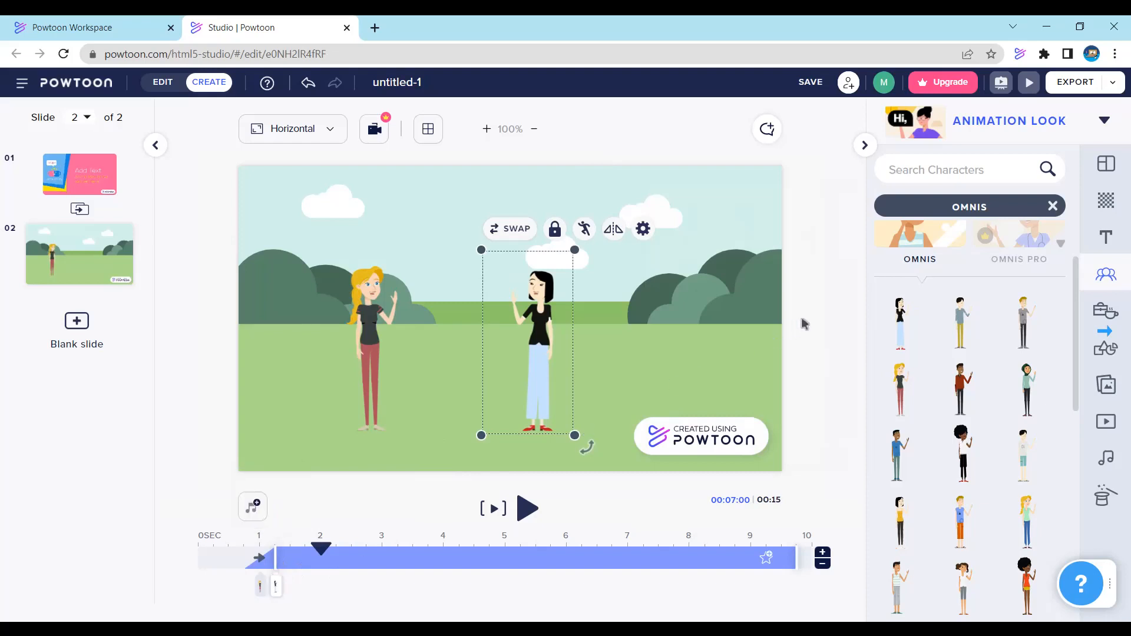
{"action": "right_click", "coordinate": [274, 594]}
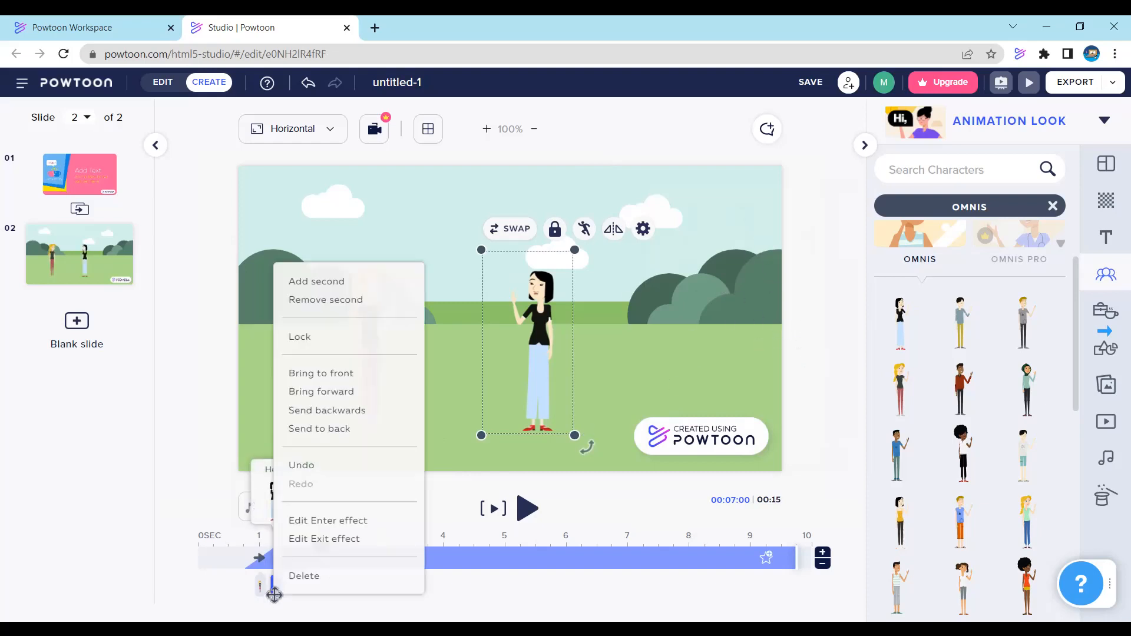
{"action": "left_click", "coordinate": [345, 521]}
{"action": "left_click", "coordinate": [335, 429]}
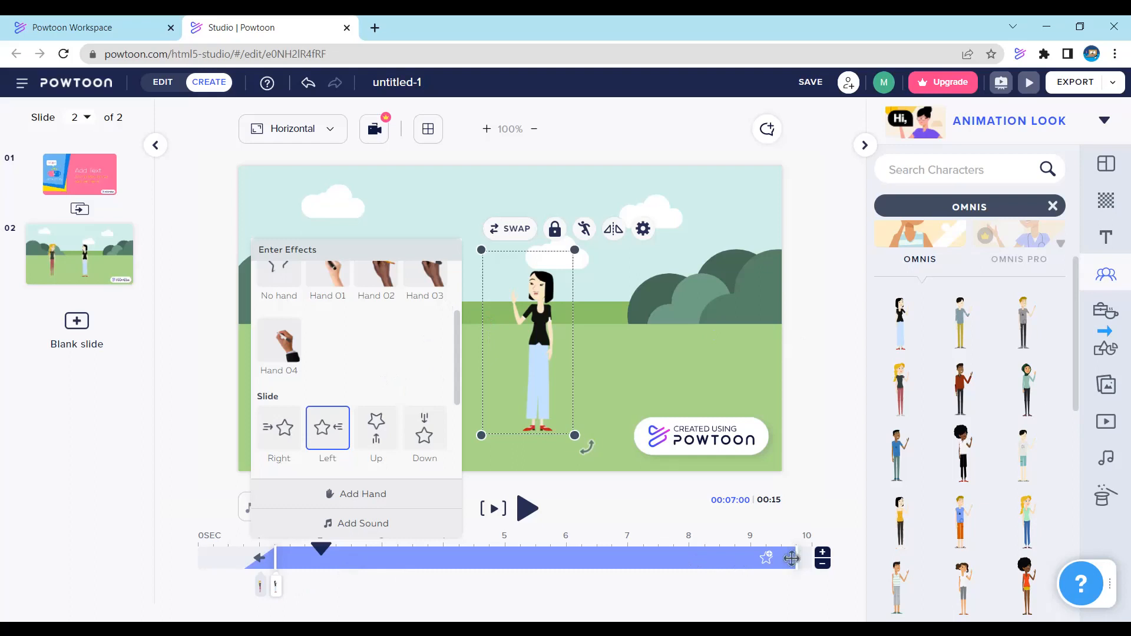
Set the black-haired woman's exit effect to Slide Right and close the effect settings
{"action": "left_click", "coordinate": [278, 587]}
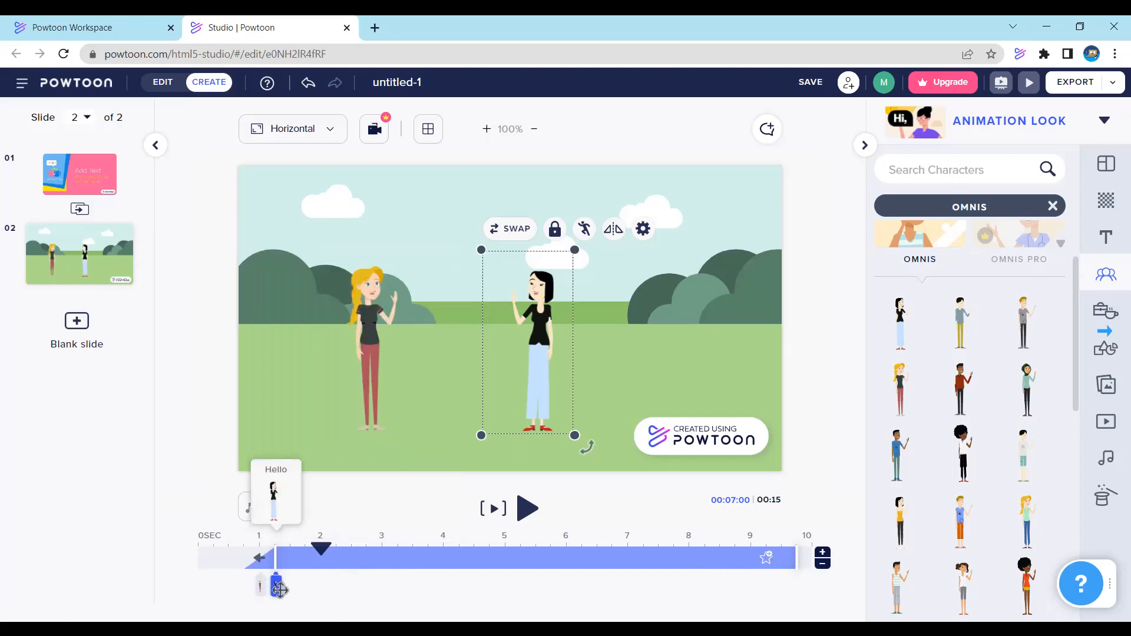
{"action": "right_click", "coordinate": [278, 587]}
{"action": "left_click", "coordinate": [328, 532]}
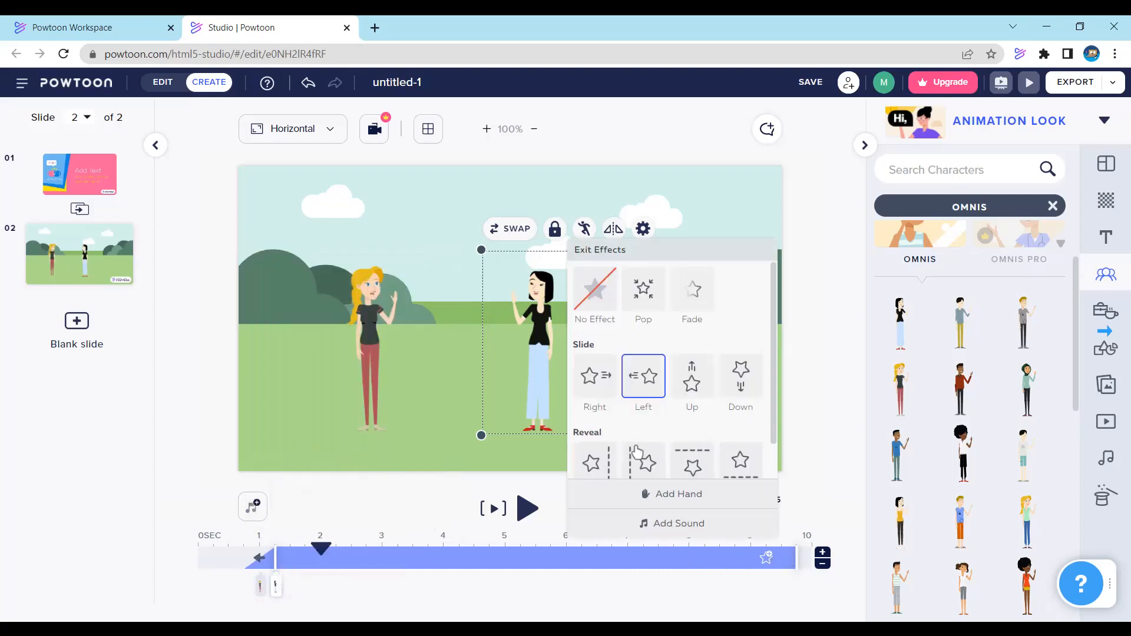
{"action": "left_click", "coordinate": [595, 375]}
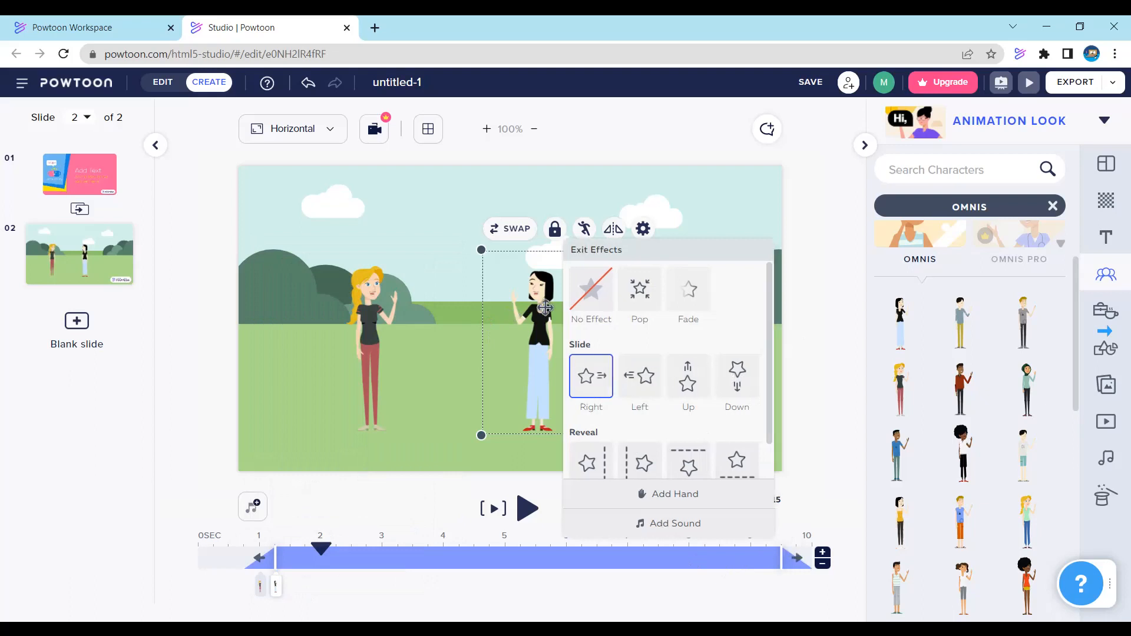
{"action": "left_click", "coordinate": [814, 316]}
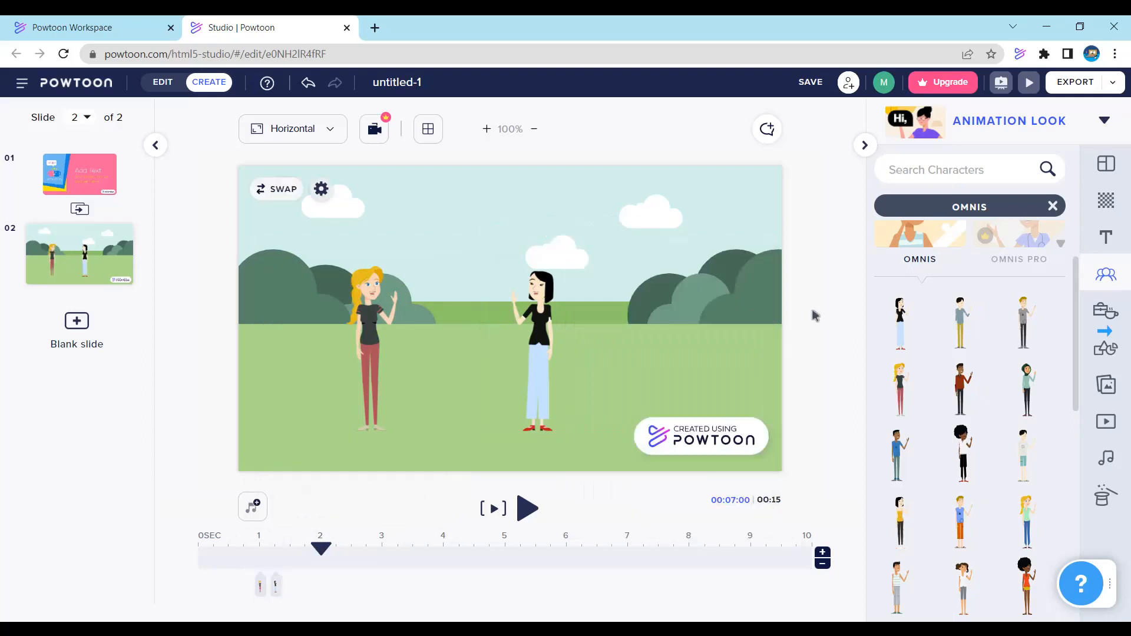
Add the round "Add Text" speech bubble from the Text Elements collection and place it beside the black-haired woman's head
{"action": "left_click", "coordinate": [1106, 234]}
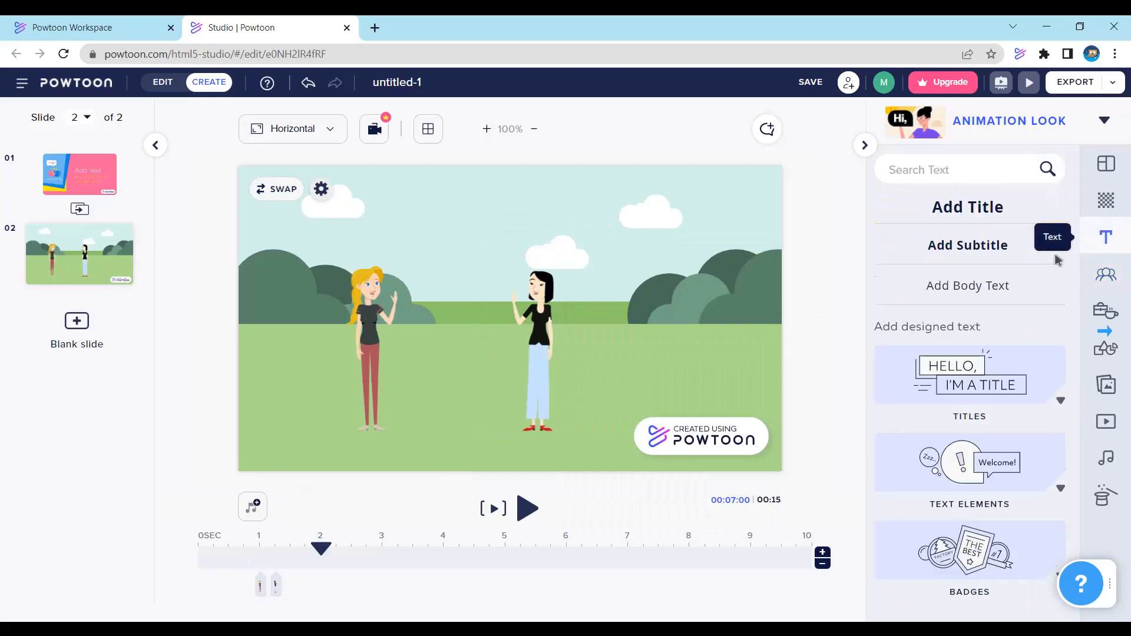
{"action": "left_click", "coordinate": [1043, 482]}
{"action": "scroll", "coordinate": [1063, 461], "scroll_direction": "down", "scroll_amount": 2}
{"action": "scroll", "coordinate": [1063, 461], "scroll_direction": "down", "scroll_amount": 1}
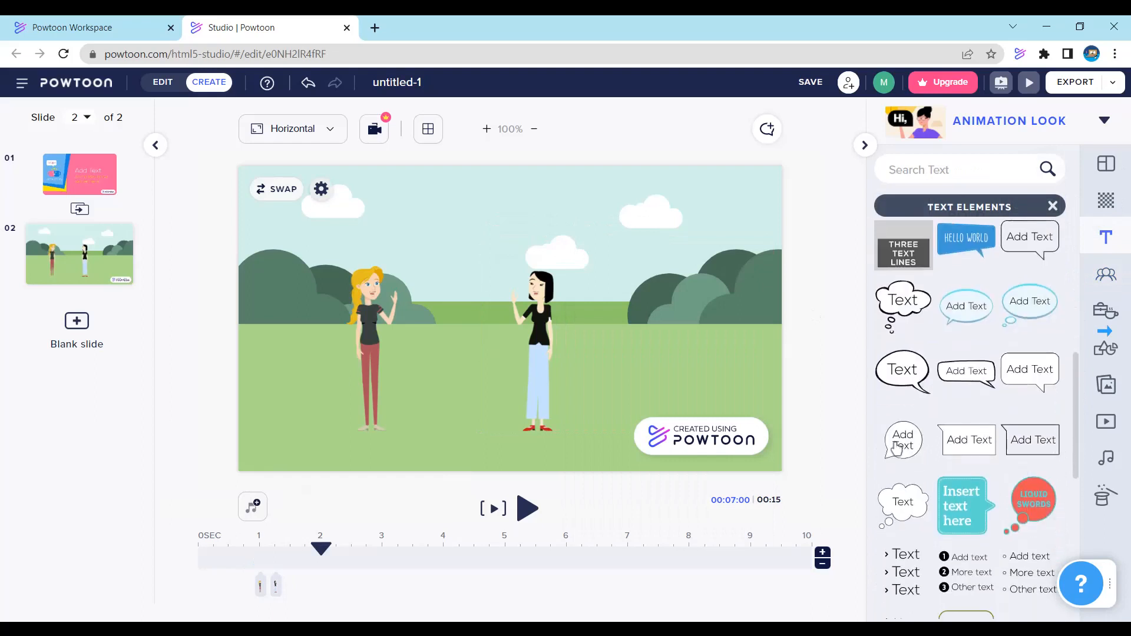
{"action": "left_click_drag", "start_coordinate": [896, 449], "coordinate": [481, 252]}
{"action": "left_click_drag", "start_coordinate": [405, 171], "coordinate": [480, 233]}
Mark the Trick (Noot) font as a favourite and set the bubble text's font to Magazine (Playfair Display Black)
{"action": "double_click", "coordinate": [504, 270]}
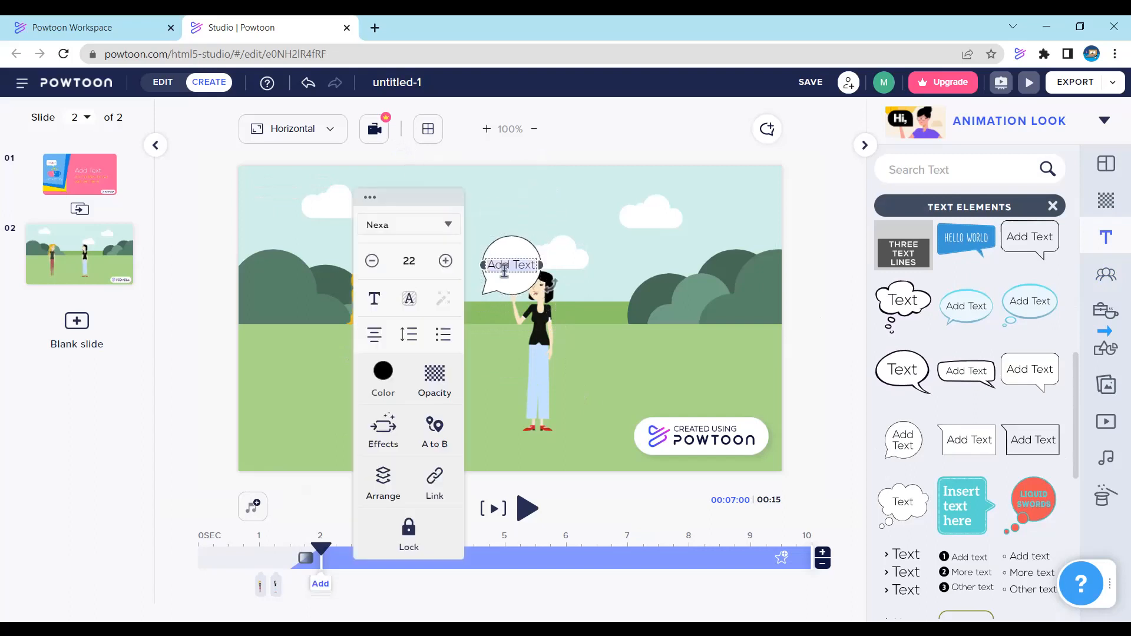
{"action": "left_click", "coordinate": [444, 230]}
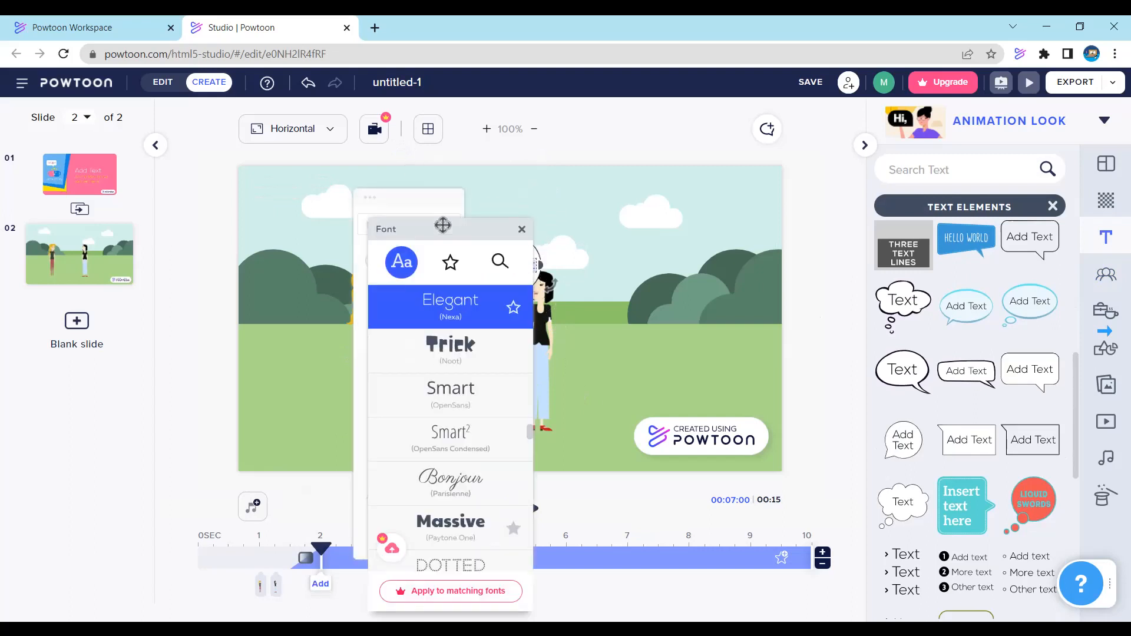
{"action": "left_click", "coordinate": [462, 273]}
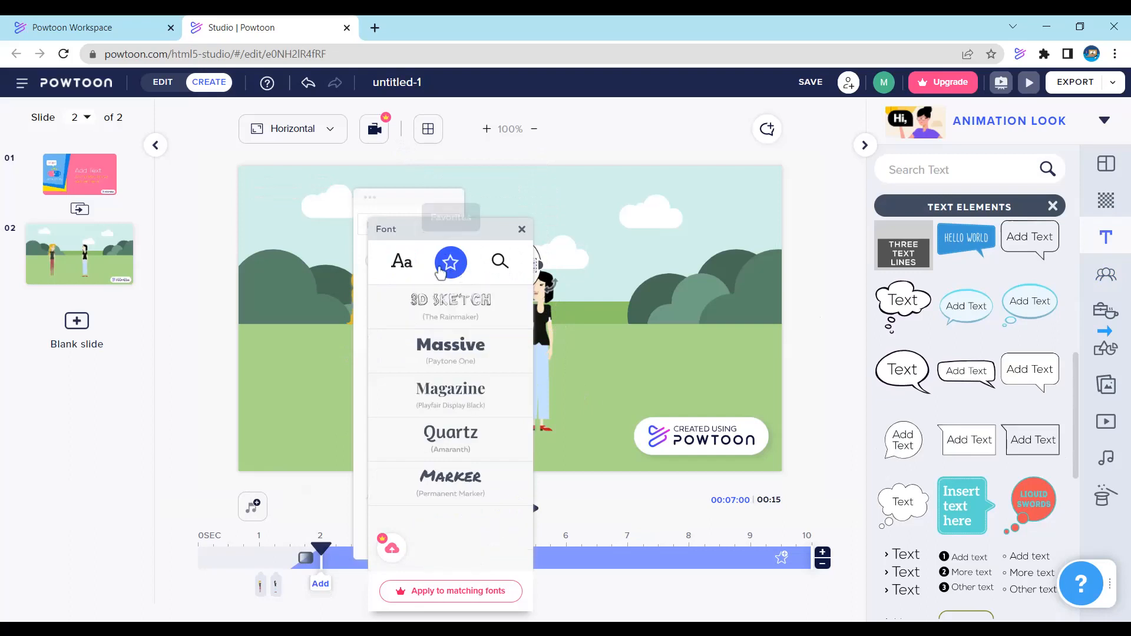
{"action": "left_click", "coordinate": [403, 263]}
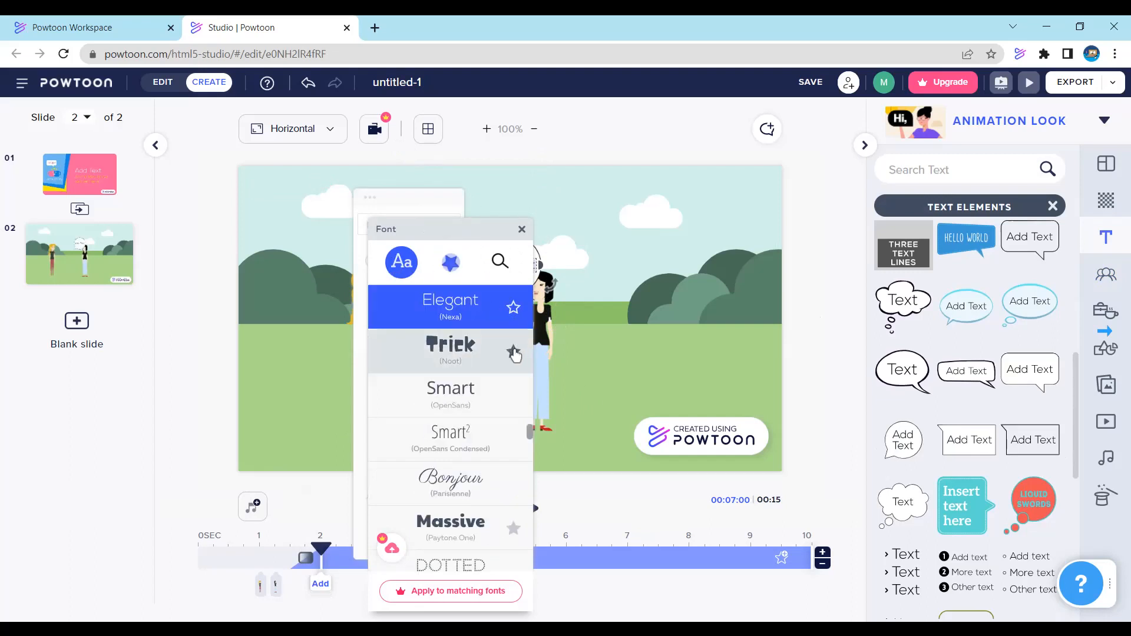
{"action": "left_click", "coordinate": [514, 353]}
{"action": "left_click", "coordinate": [451, 261]}
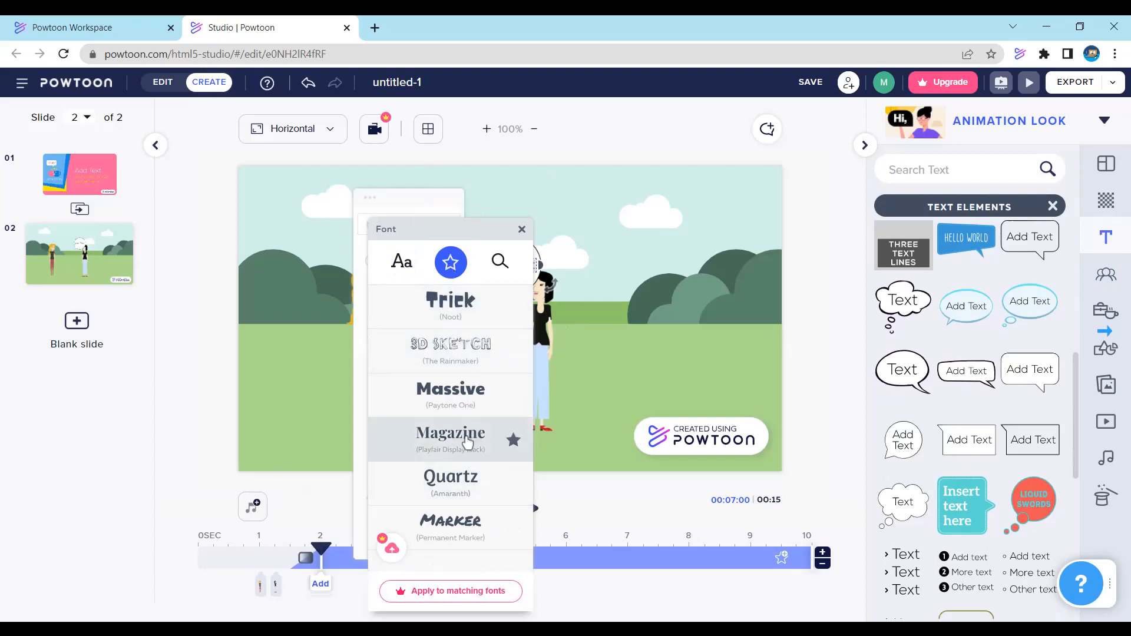
{"action": "left_click", "coordinate": [467, 441]}
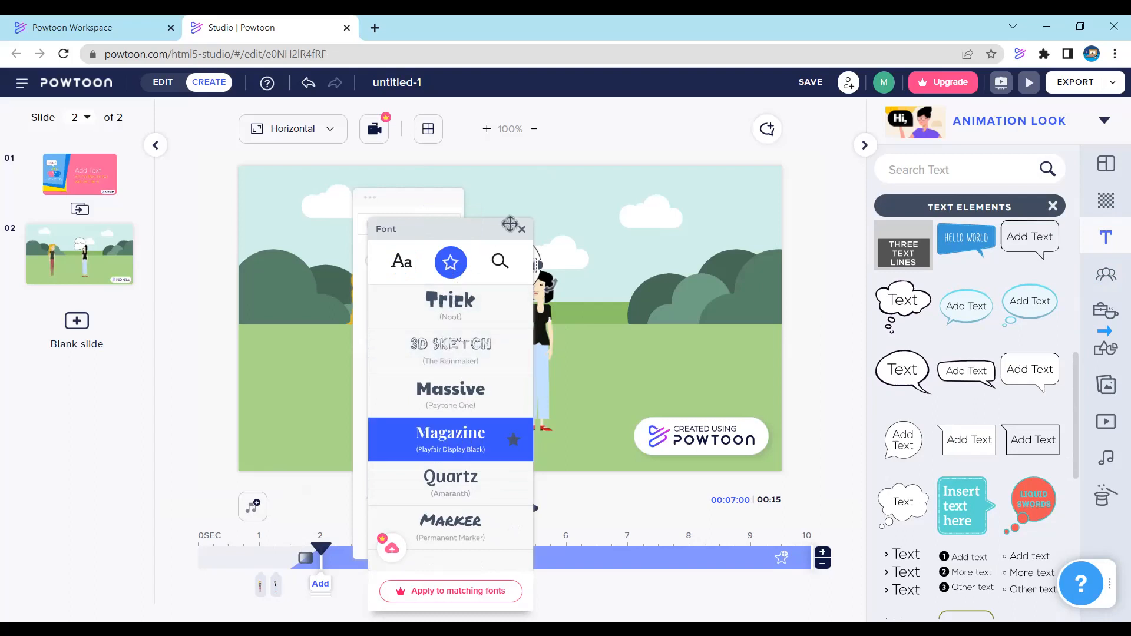
{"action": "left_click", "coordinate": [521, 230]}
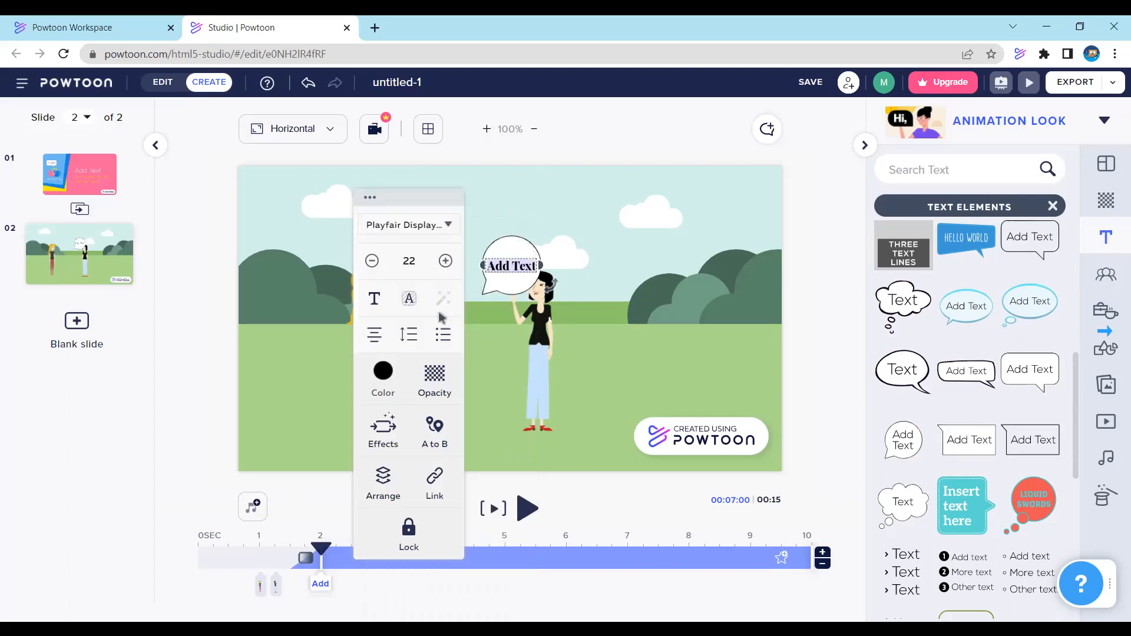
Colour the round bubble's text dark blue (#0E47A1) and make it bold
{"action": "left_click", "coordinate": [381, 380]}
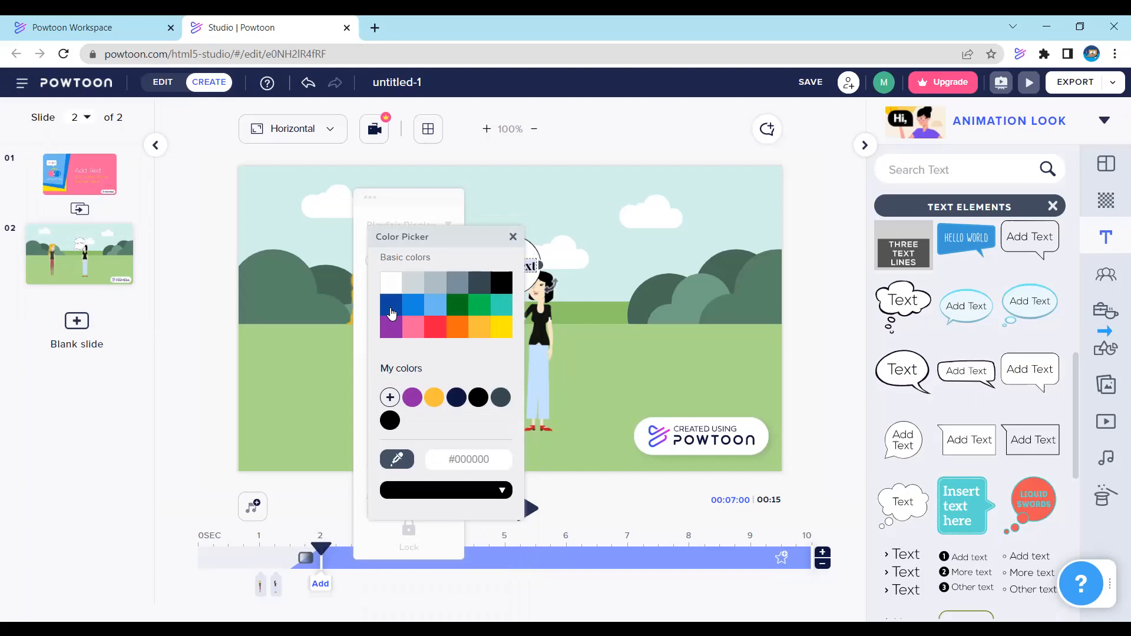
{"action": "left_click", "coordinate": [391, 306]}
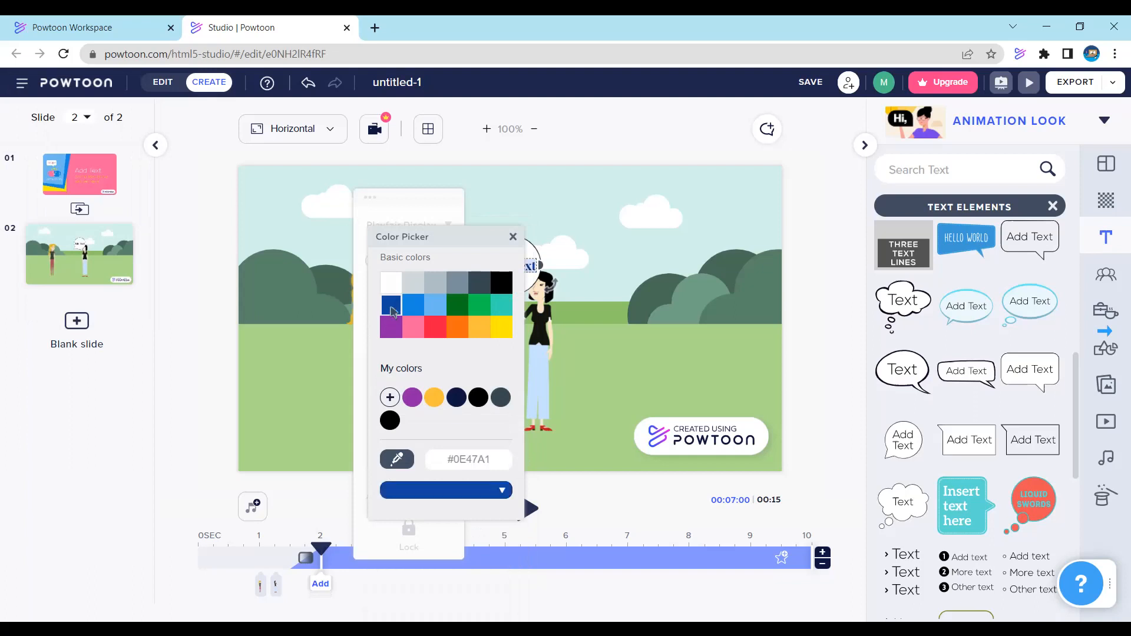
{"action": "left_click", "coordinate": [516, 238]}
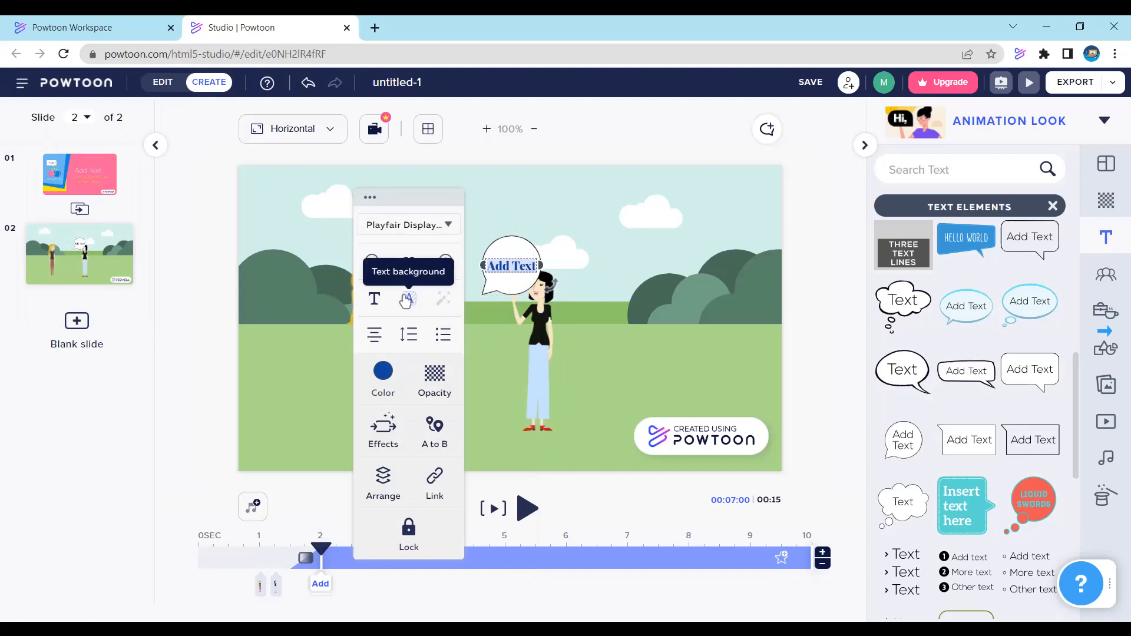
{"action": "left_click", "coordinate": [380, 302]}
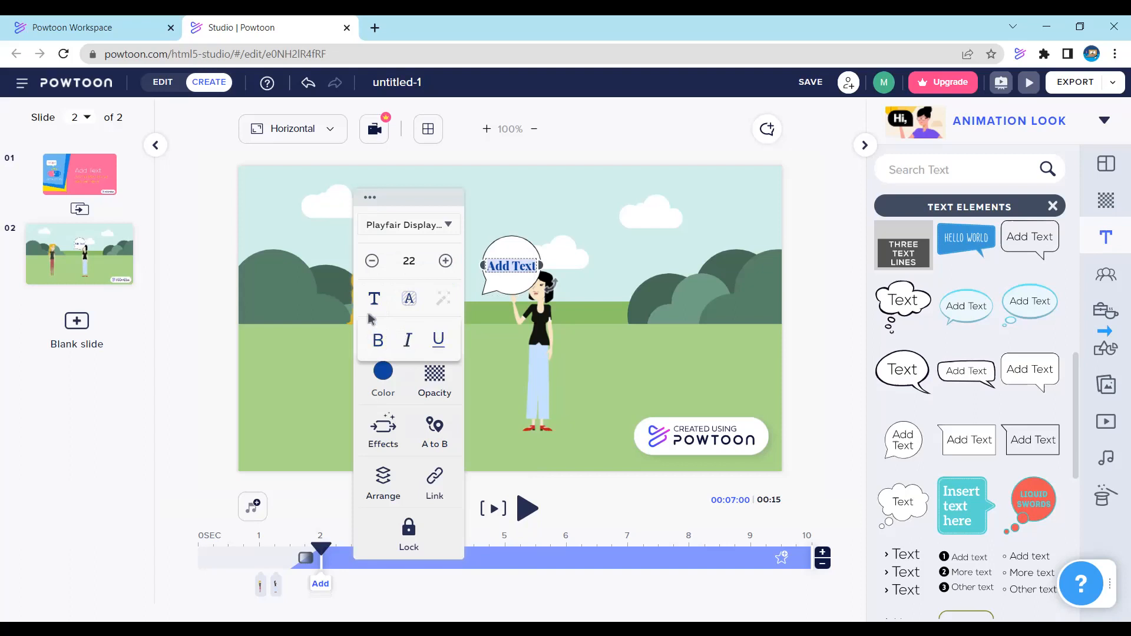
{"action": "left_click", "coordinate": [377, 348]}
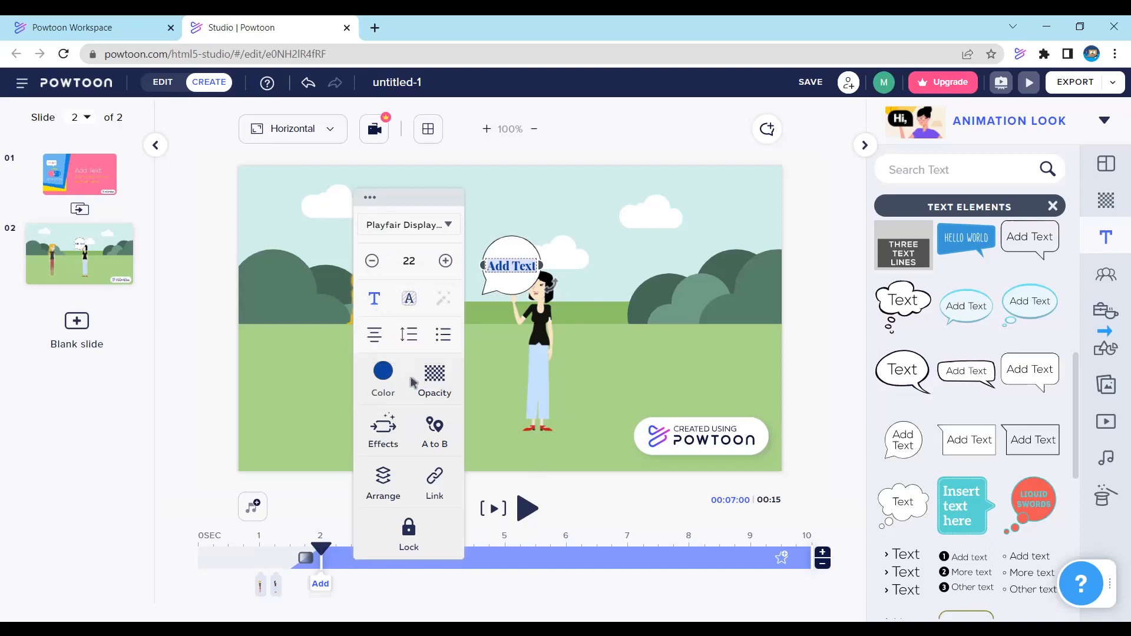
Try a lower opacity on the round bubble's text and return it to 100%
{"action": "left_click", "coordinate": [428, 385]}
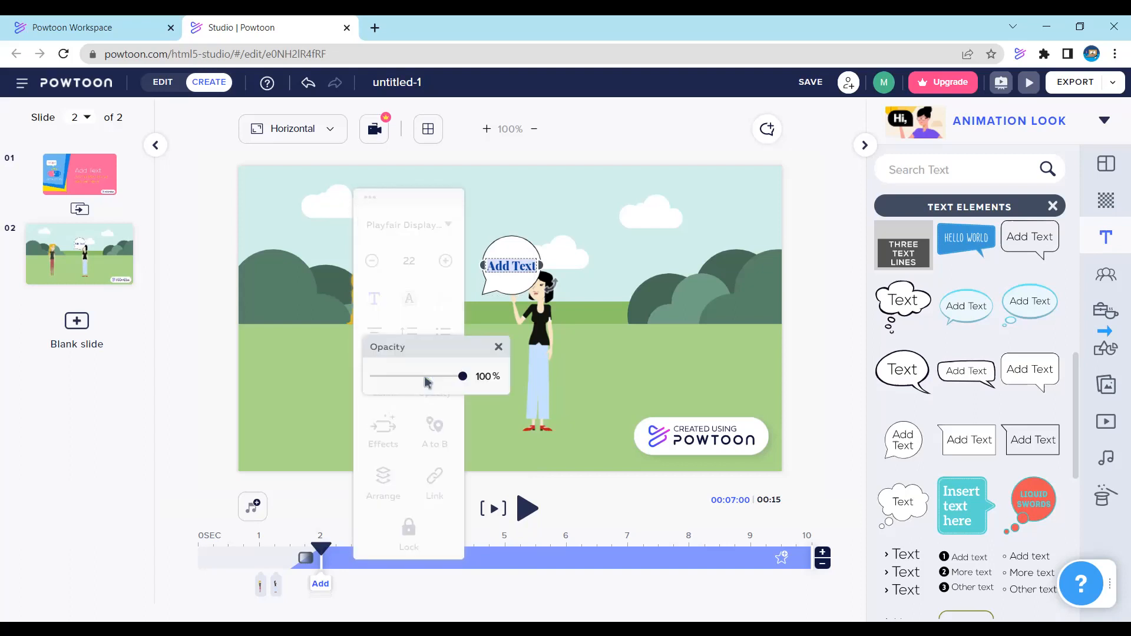
{"action": "left_click_drag", "start_coordinate": [464, 380], "coordinate": [380, 378]}
{"action": "left_click_drag", "start_coordinate": [375, 378], "coordinate": [462, 377]}
{"action": "left_click", "coordinate": [497, 348]}
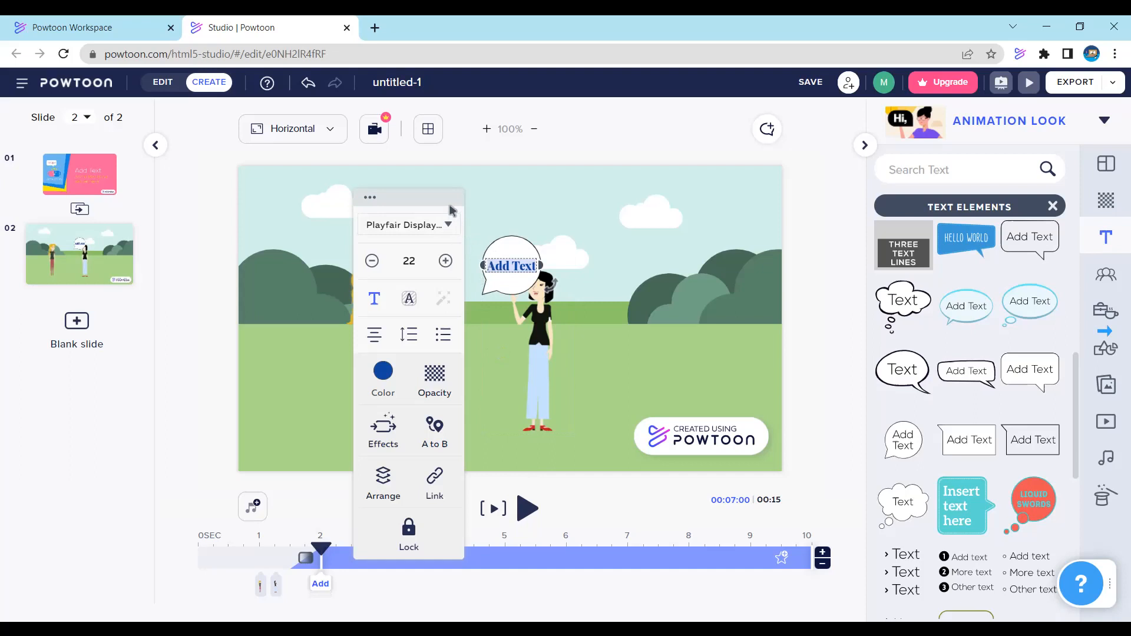
{"action": "left_click", "coordinate": [479, 198]}
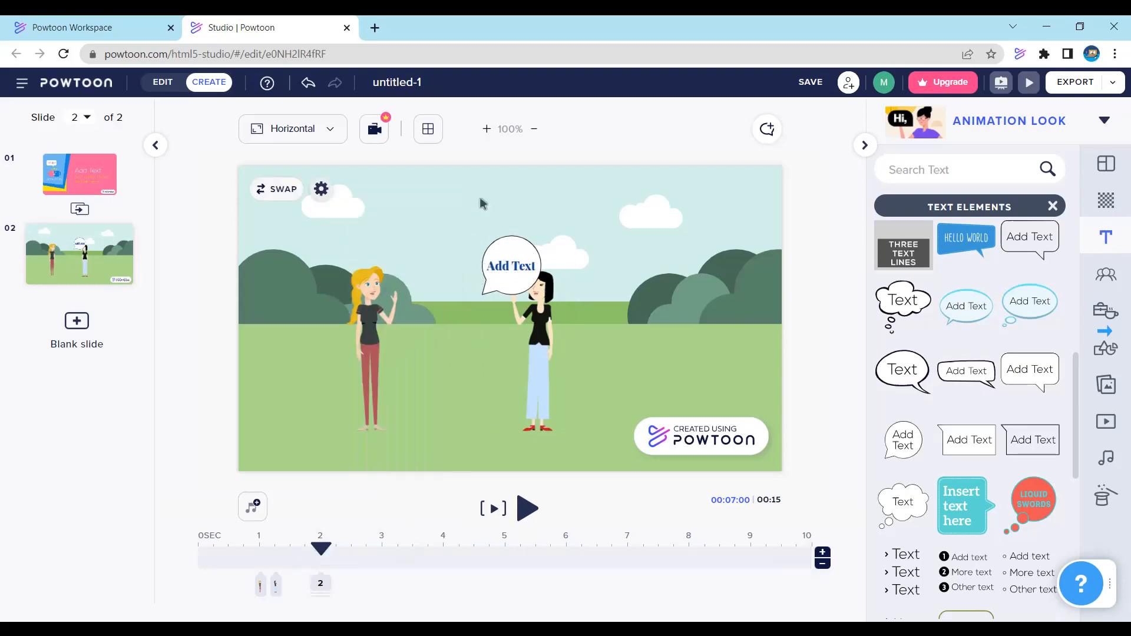
Replace the round bubble's placeholder with "Hello" and the other character's name on two lines, and nudge the text up to centre it
{"action": "left_click", "coordinate": [493, 266]}
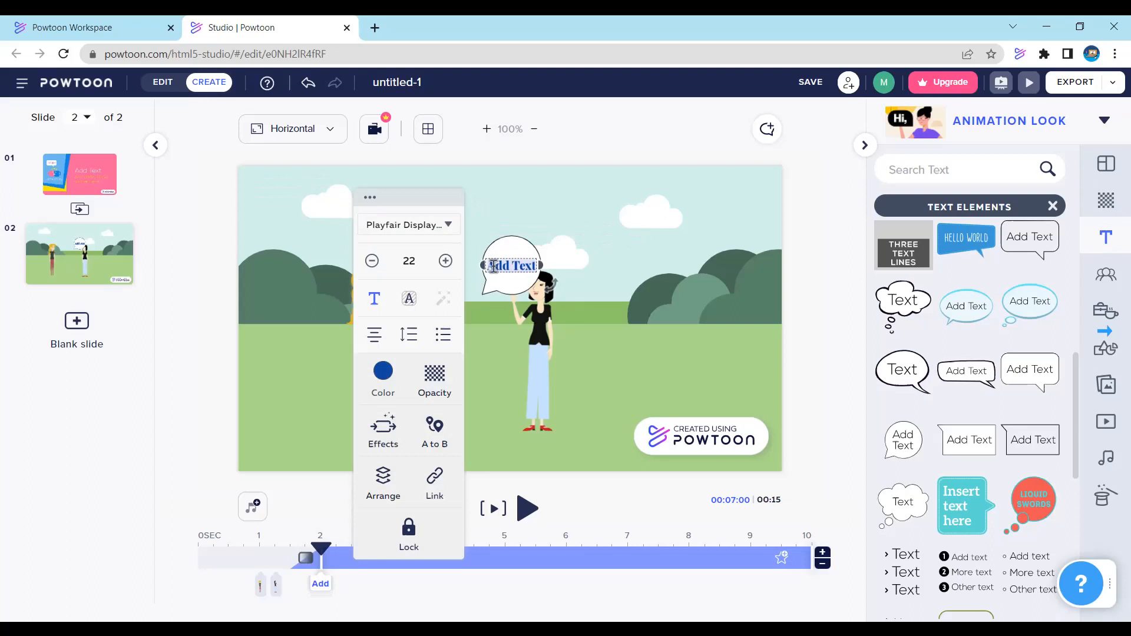
{"action": "type", "text": "Hell"}
{"action": "type", "text": "Nancy"}
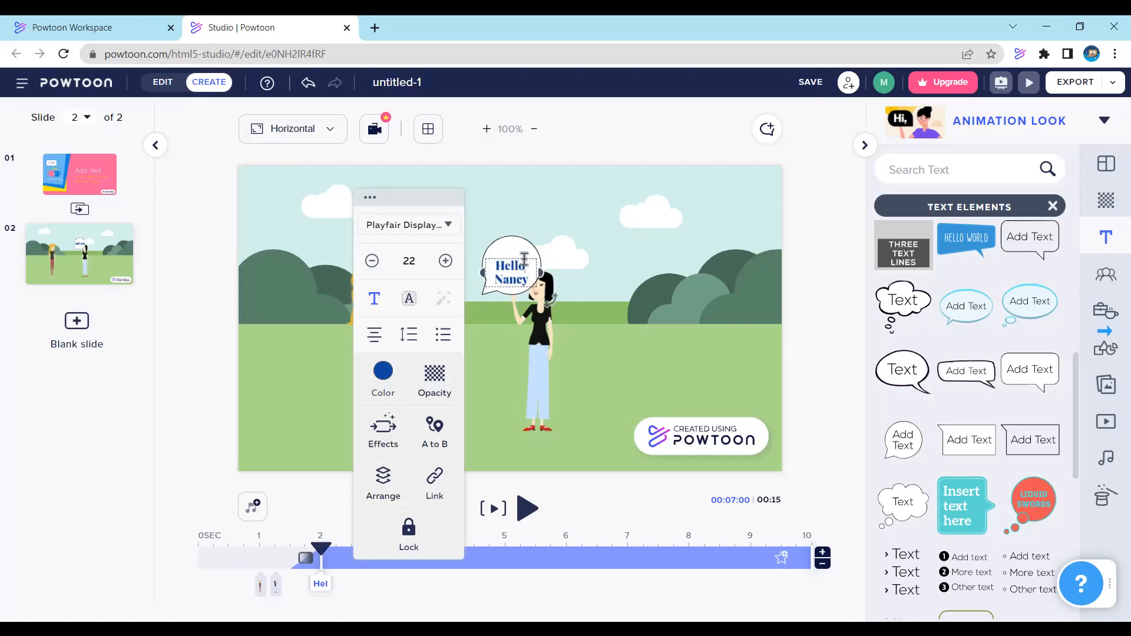
{"action": "left_click", "coordinate": [623, 275]}
{"action": "left_click_drag", "start_coordinate": [521, 271], "coordinate": [521, 264]}
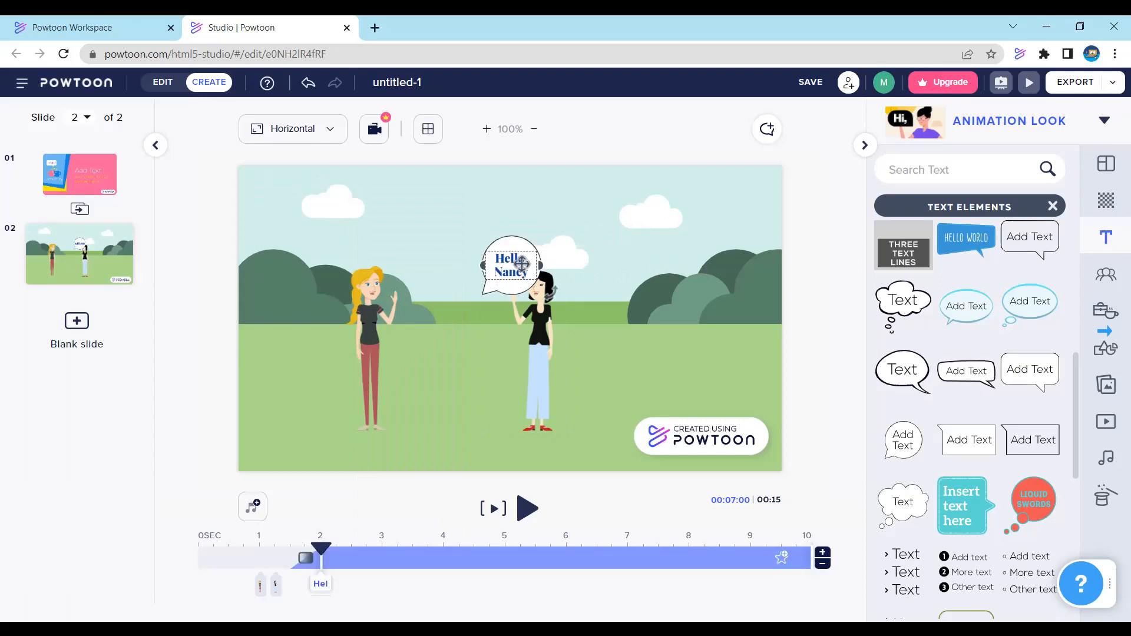
Select the round speech bubble shape in the timeline and shift its start back to the 2-second mark
{"action": "left_click", "coordinate": [318, 582]}
{"action": "left_click", "coordinate": [308, 510]}
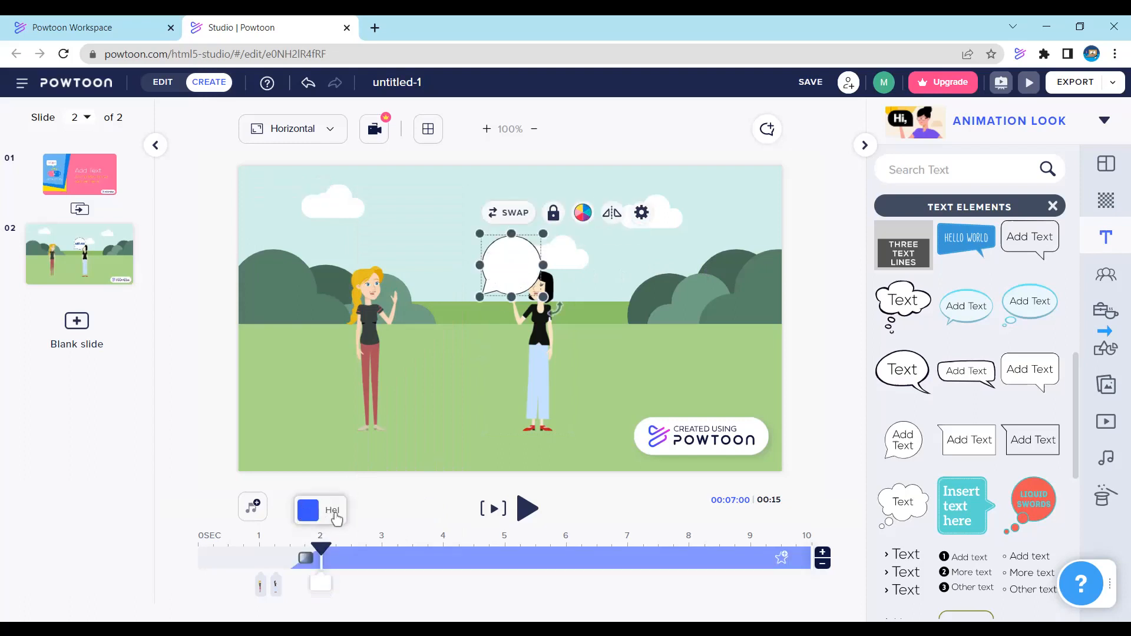
{"action": "left_click", "coordinate": [382, 561]}
{"action": "left_click", "coordinate": [320, 584]}
{"action": "left_click", "coordinate": [382, 585]}
{"action": "left_click_drag", "start_coordinate": [381, 585], "coordinate": [324, 591]}
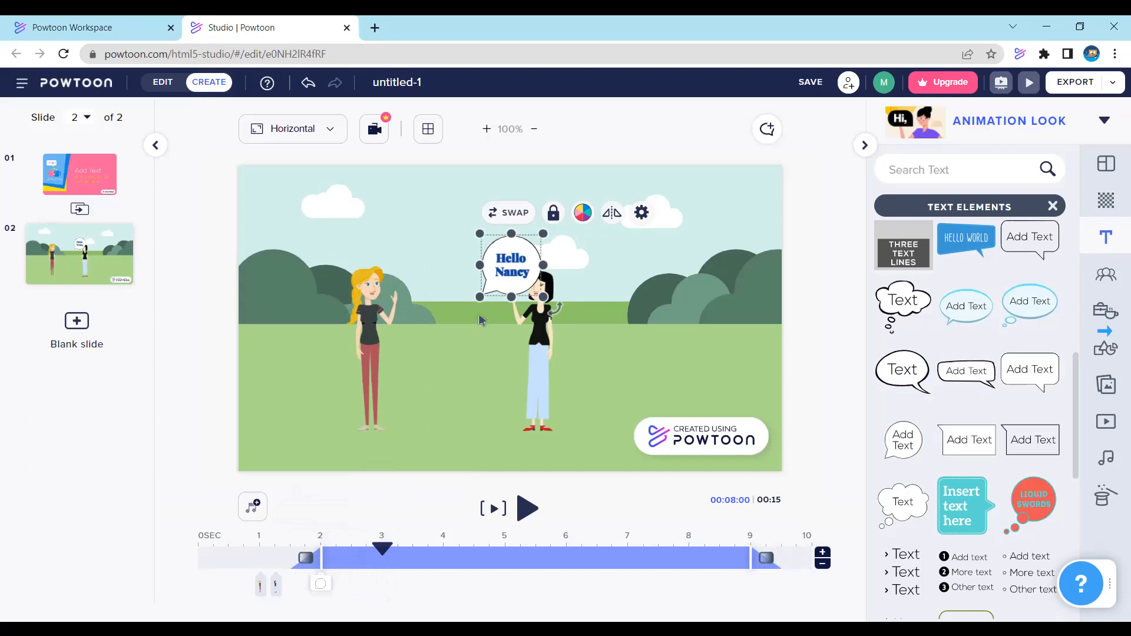
Place the round bubble and its greeting above the blonde woman's raised hand, and start them at about the 1.5-second mark
{"action": "left_click_drag", "start_coordinate": [507, 291], "coordinate": [416, 272]}
{"action": "left_click", "coordinate": [494, 259]}
{"action": "left_click_drag", "start_coordinate": [495, 261], "coordinate": [430, 250]}
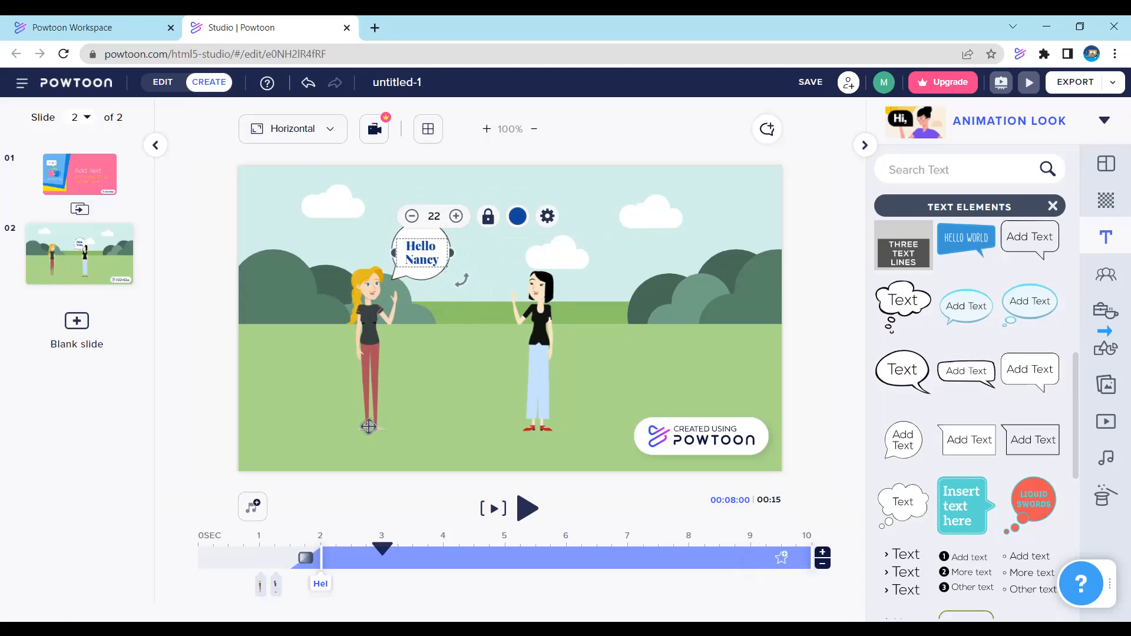
{"action": "left_click_drag", "start_coordinate": [318, 581], "coordinate": [291, 583]}
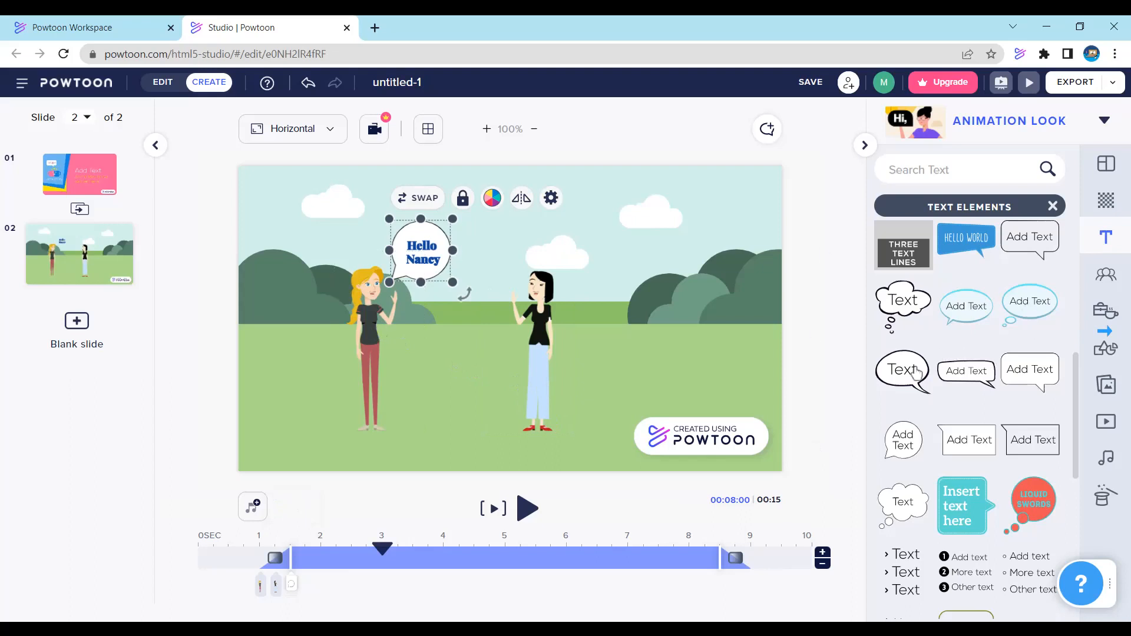
Add the thick-outlined oval speech bubble with its tail at the lower right, starting at 3 seconds, and select its shape
{"action": "left_click", "coordinate": [642, 305]}
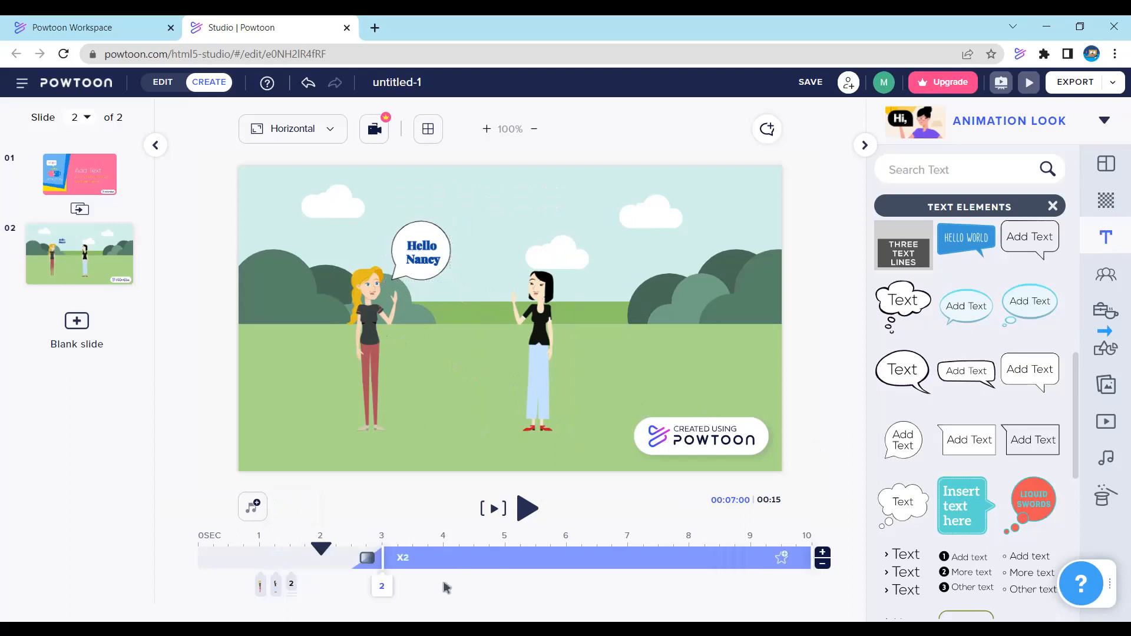
{"action": "mouse_move", "coordinate": [382, 586]}
{"action": "left_click", "coordinate": [374, 517]}
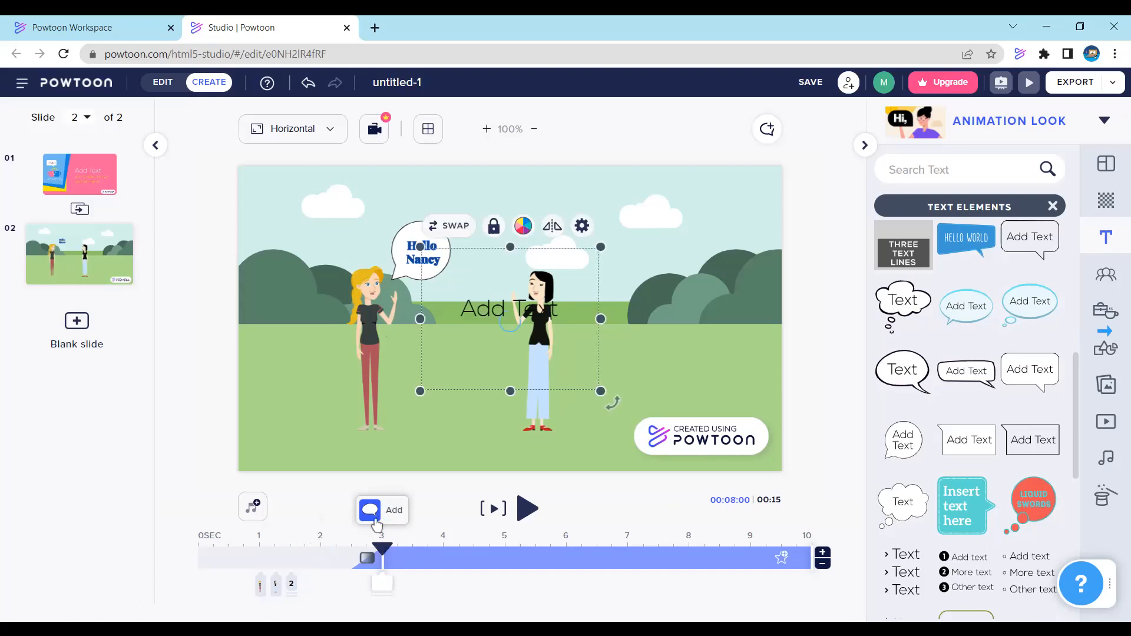
Replace the oval bubble's placeholder with "Hello", the blonde character's name and a comma, followed by "how are U"
{"action": "double_click", "coordinate": [505, 307]}
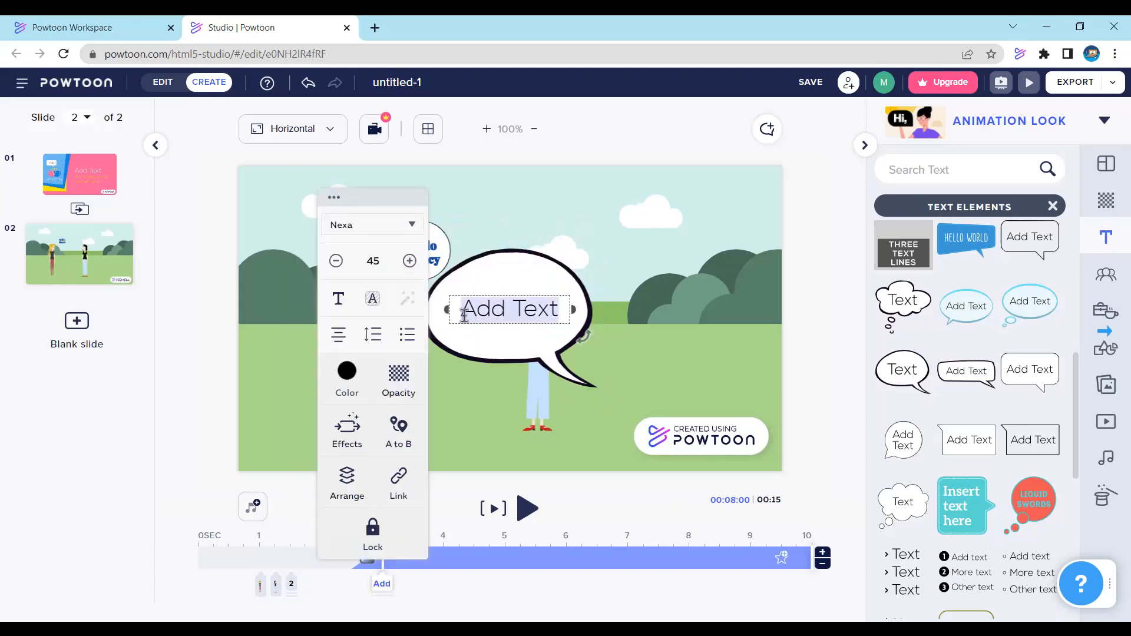
{"action": "type", "text": "Hek"}
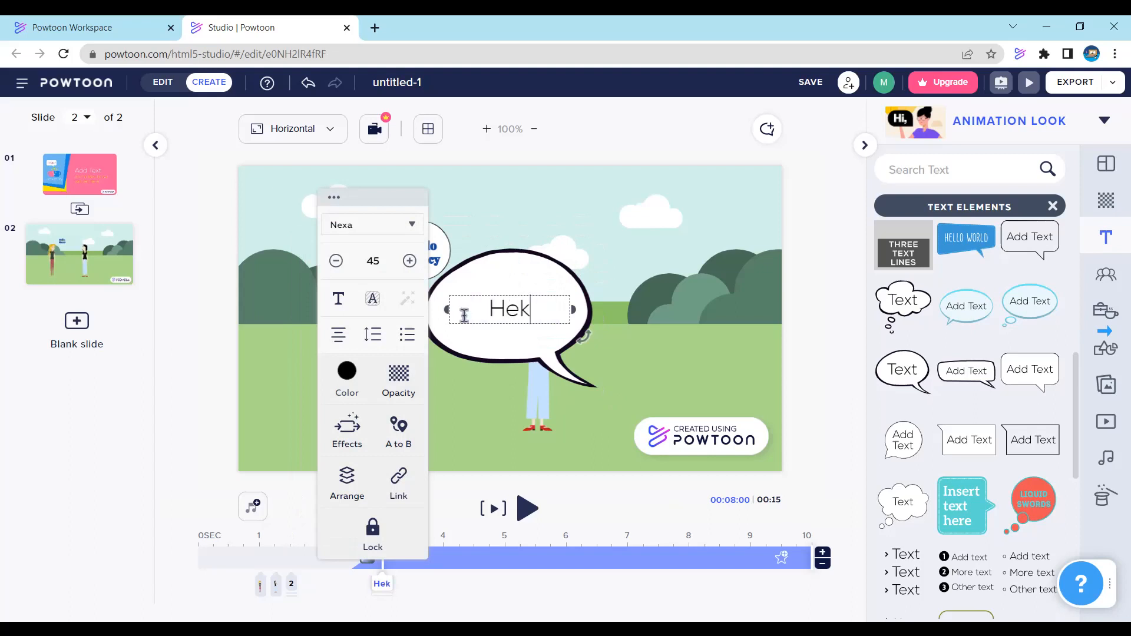
{"action": "key", "text": "BackSpace"}
{"action": "type", "text": "llo "}
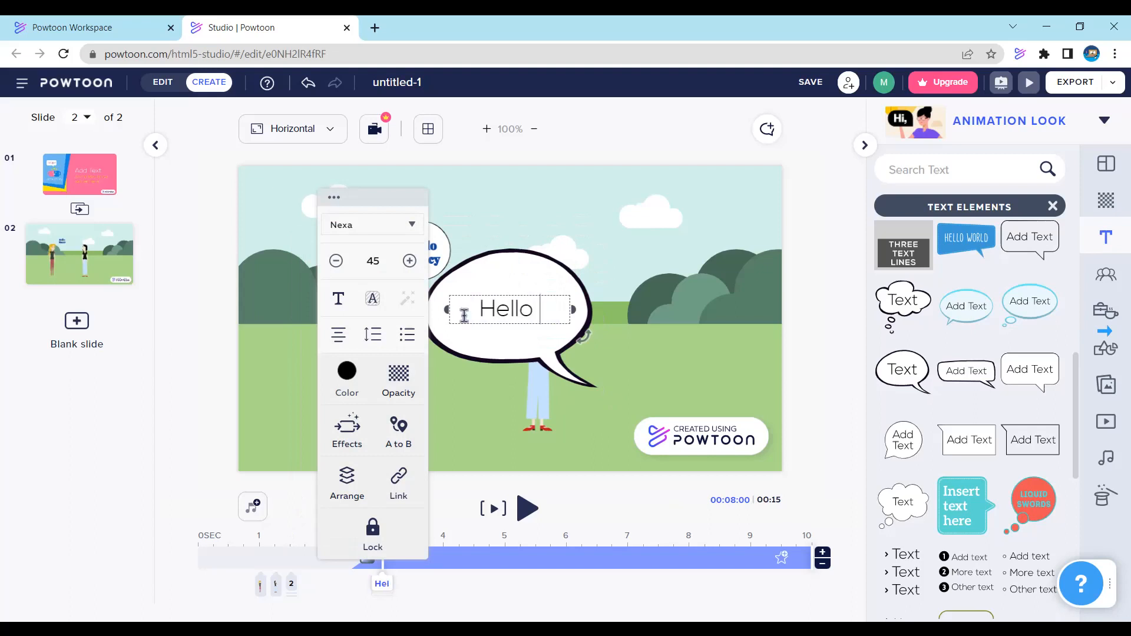
{"action": "type", "text": "Mia"}
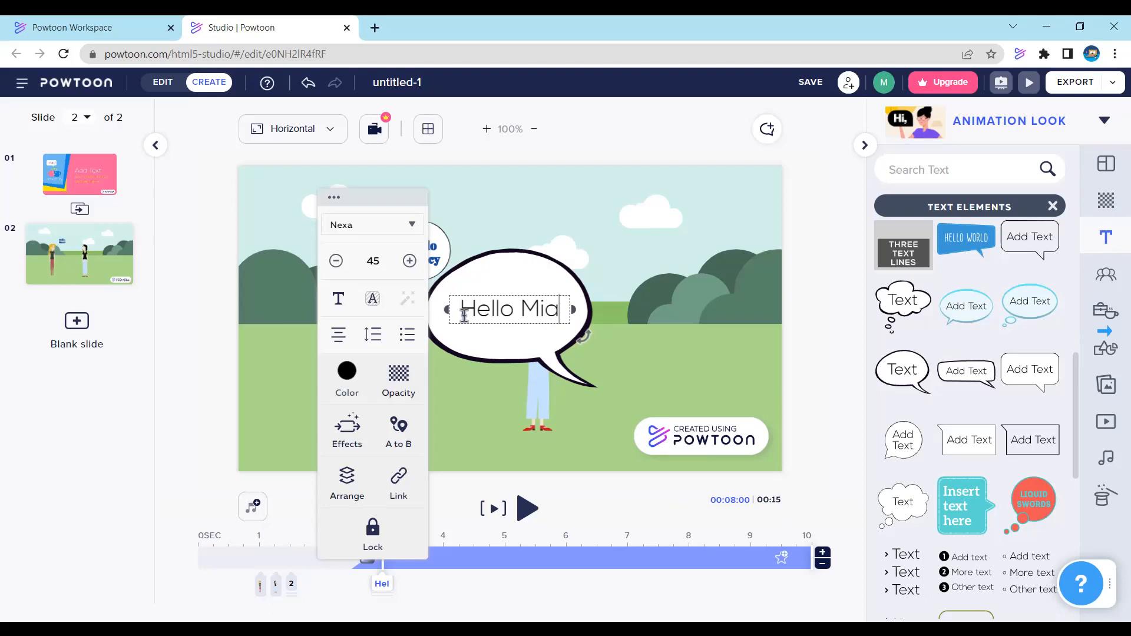
{"action": "type", "text": ","}
{"action": "key", "text": "Return"}
{"action": "type", "text": "H"}
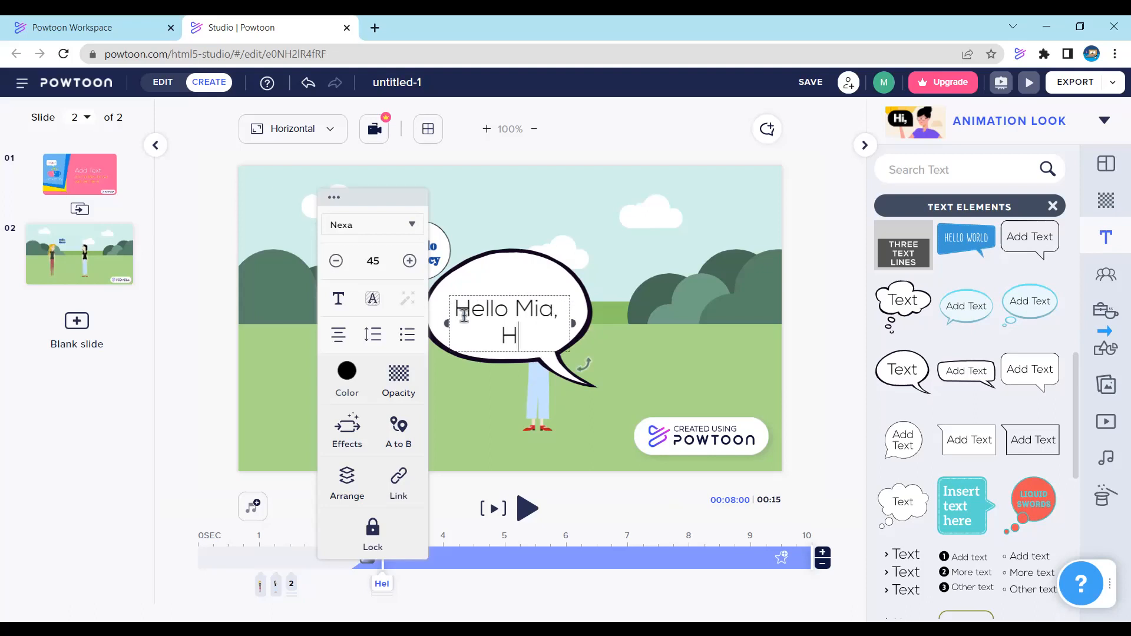
{"action": "key", "text": "BackSpace"}
{"action": "key", "text": "BackSpace"}
{"action": "type", "text": "how are "}
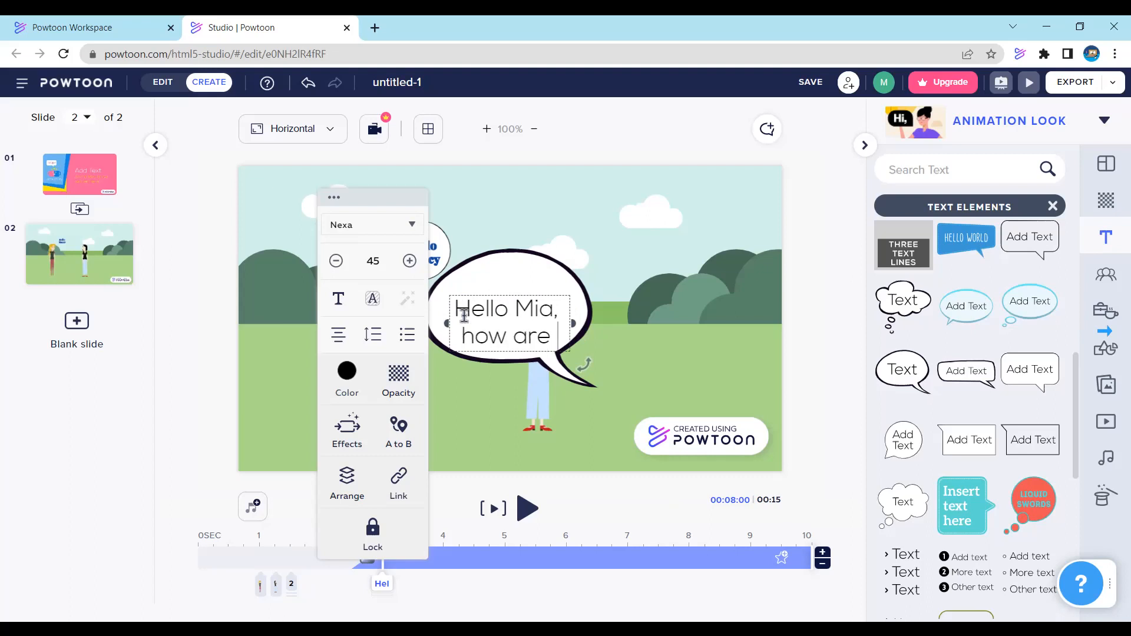
{"action": "type", "text": "yo"}
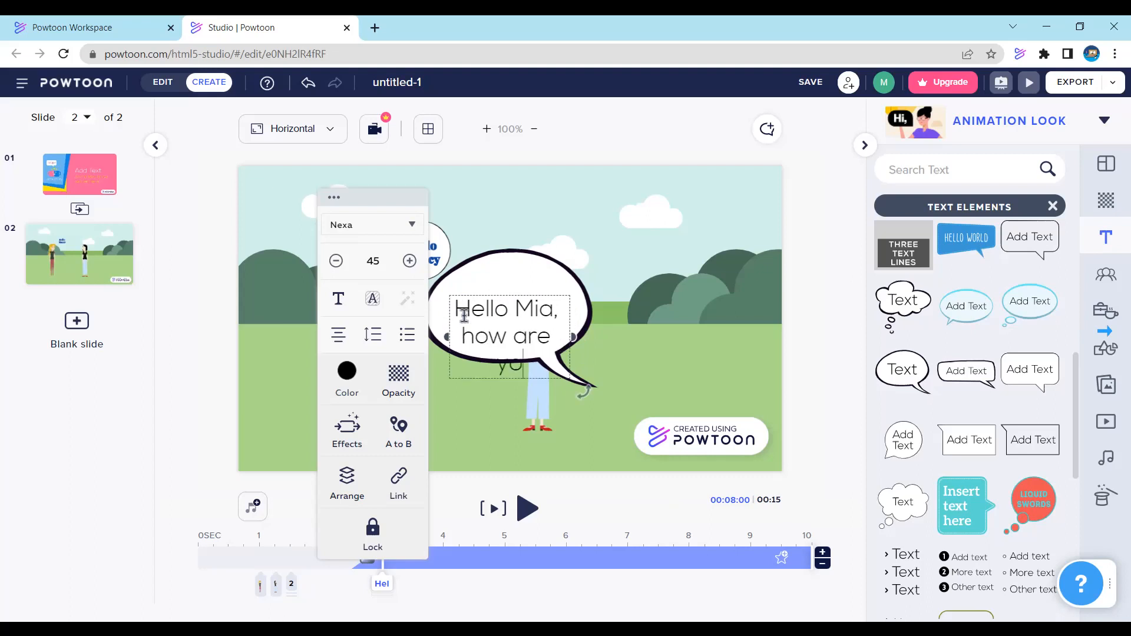
{"action": "key", "text": "BackSpace"}
{"action": "key", "text": "BackSpace"}
{"action": "type", "text": "Y"}
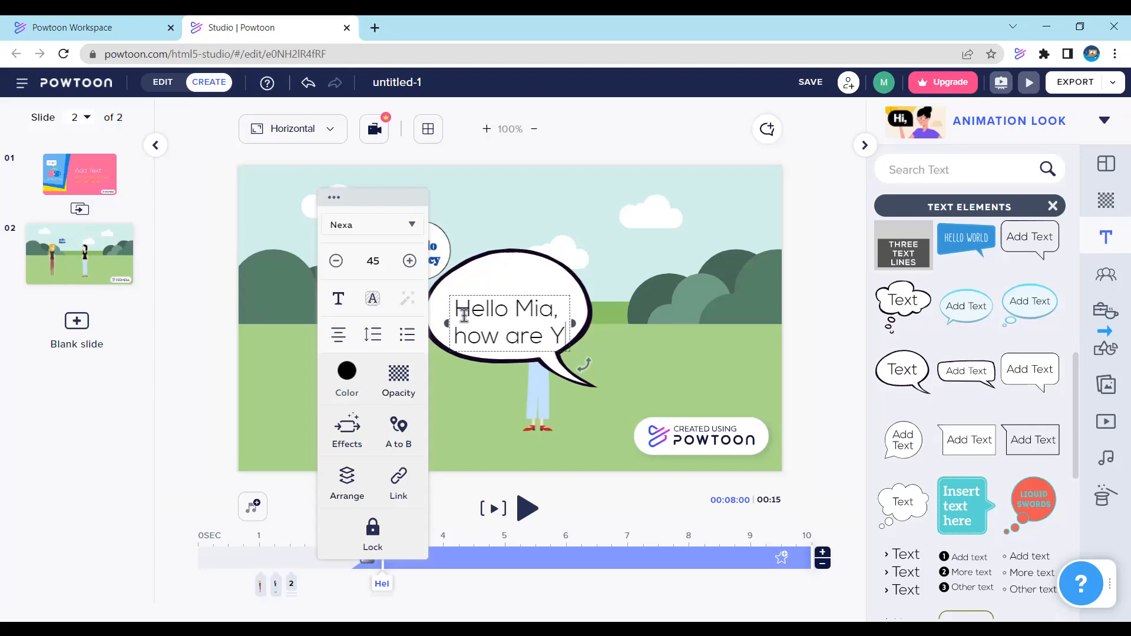
{"action": "key", "text": "BackSpace"}
{"action": "type", "text": "U"}
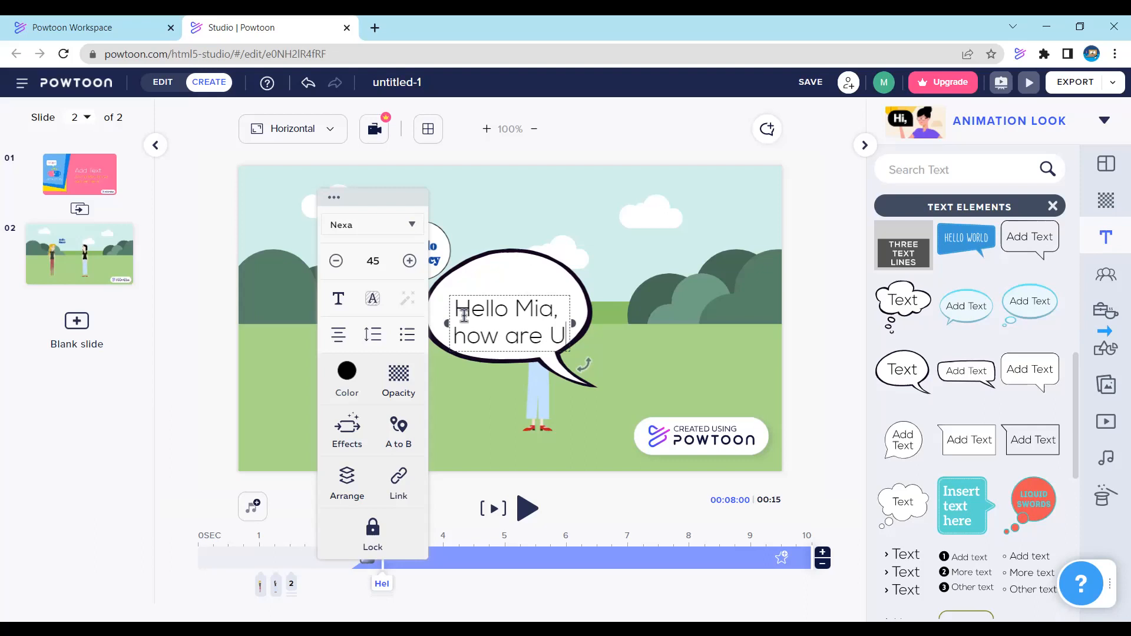
End the oval bubble's greeting with a question mark and set its font to Quartz (Amaranth) from the favorite fonts
{"action": "type", "text": "?"}
{"action": "left_click_drag", "start_coordinate": [522, 362], "coordinate": [440, 321]}
{"action": "left_click", "coordinate": [377, 224]}
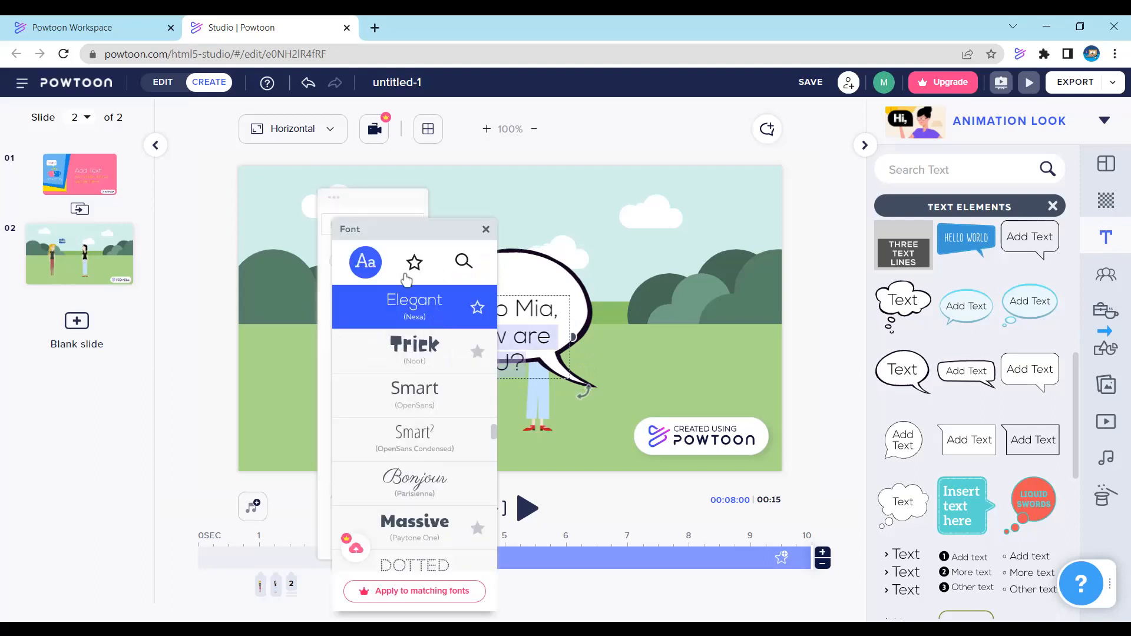
{"action": "left_click", "coordinate": [415, 261]}
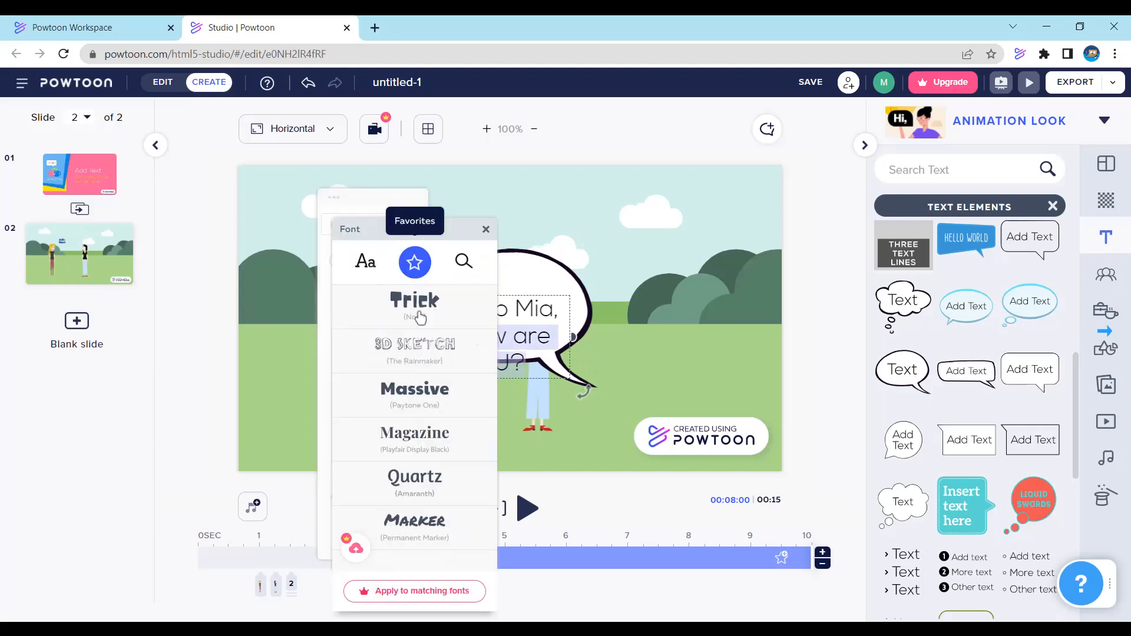
{"action": "left_click", "coordinate": [411, 474]}
{"action": "left_click", "coordinate": [486, 230]}
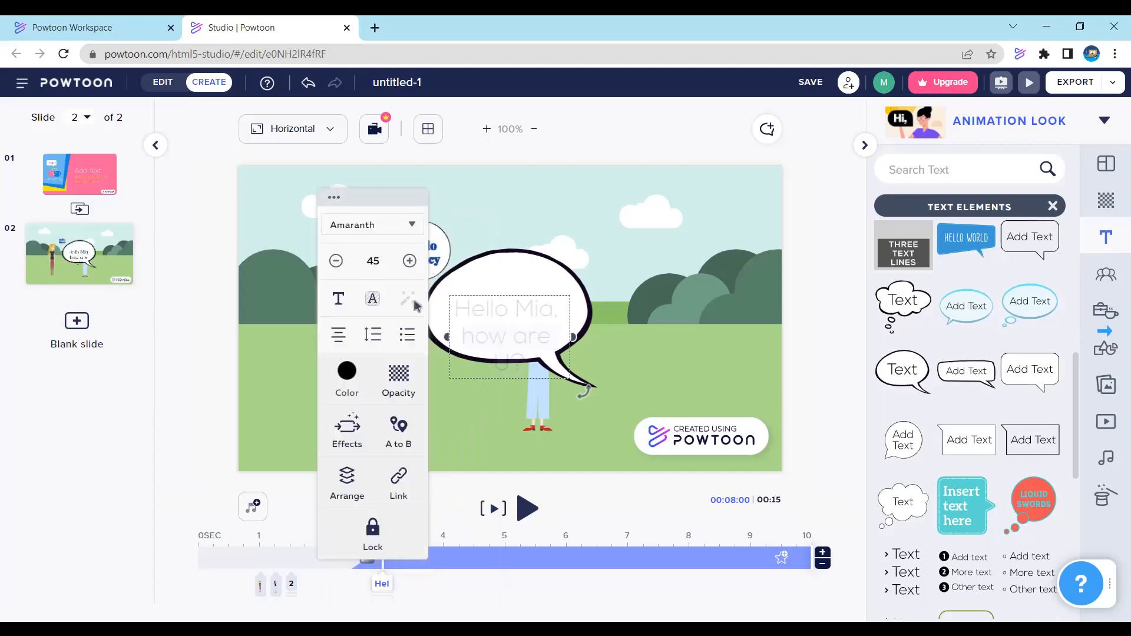
Color both lines of the oval bubble's greeting purple (#8E24AA)
{"action": "left_click", "coordinate": [347, 371]}
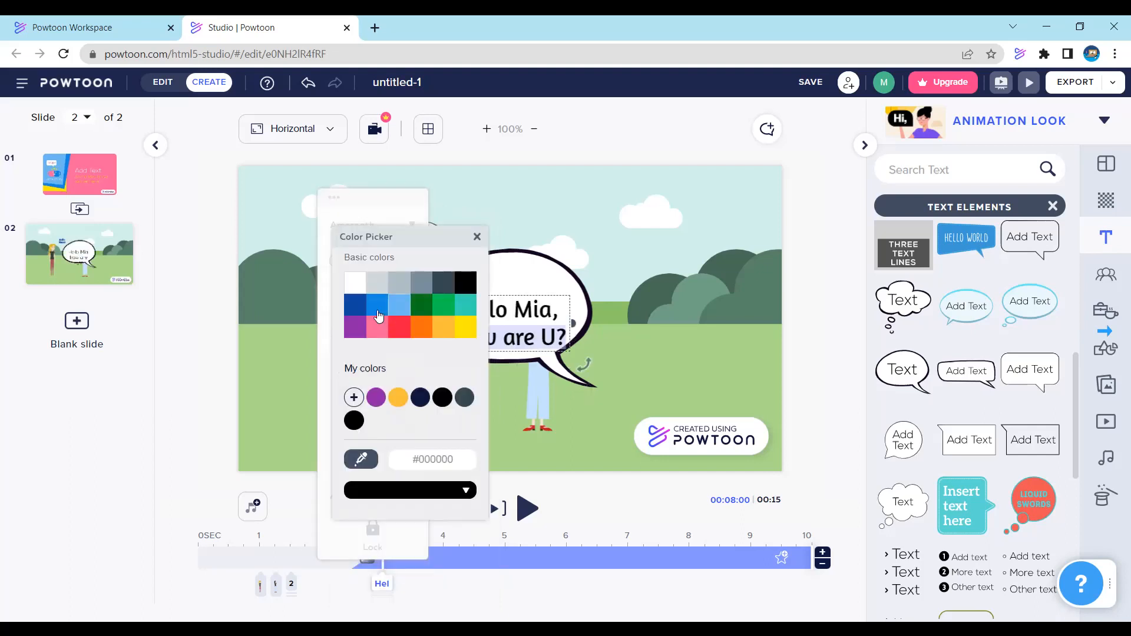
{"action": "left_click", "coordinate": [355, 327]}
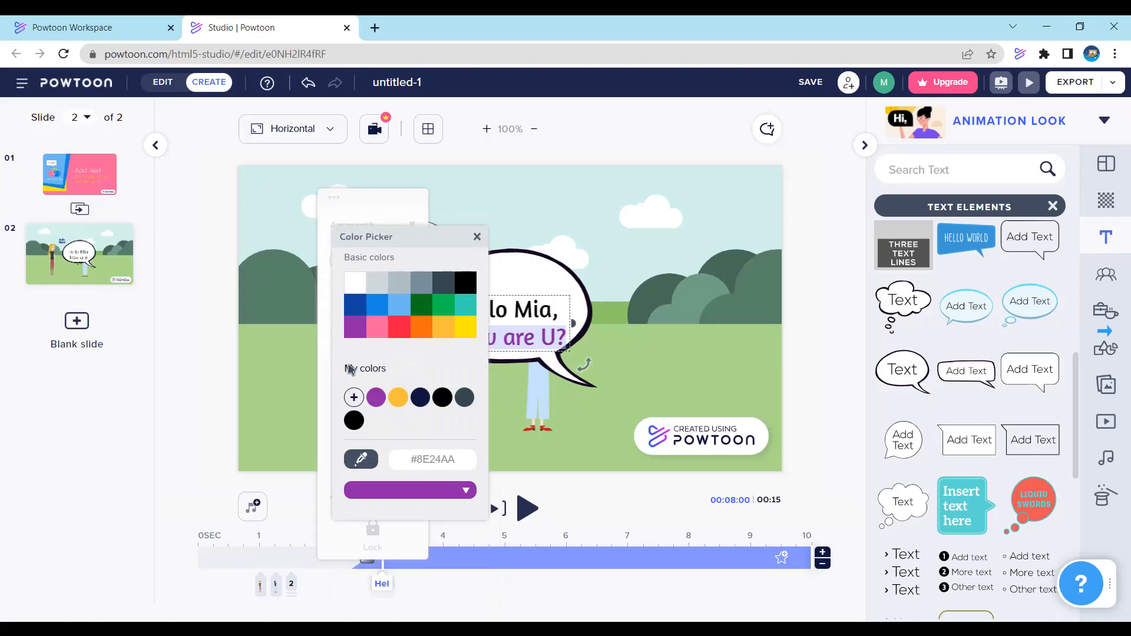
{"action": "left_click", "coordinate": [352, 335]}
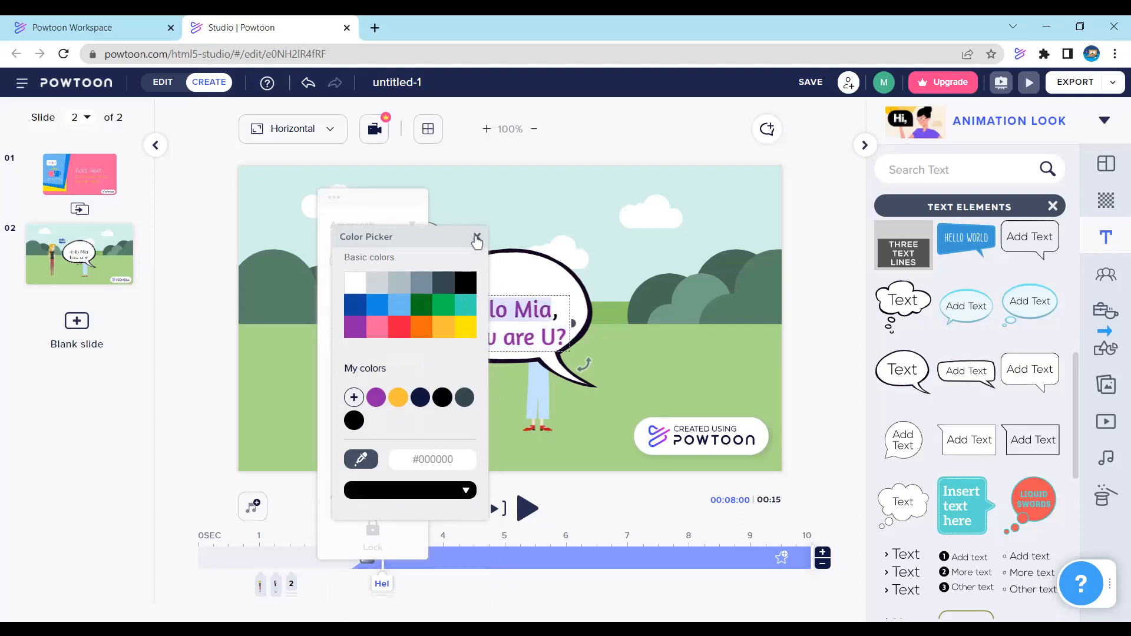
{"action": "left_click", "coordinate": [477, 236]}
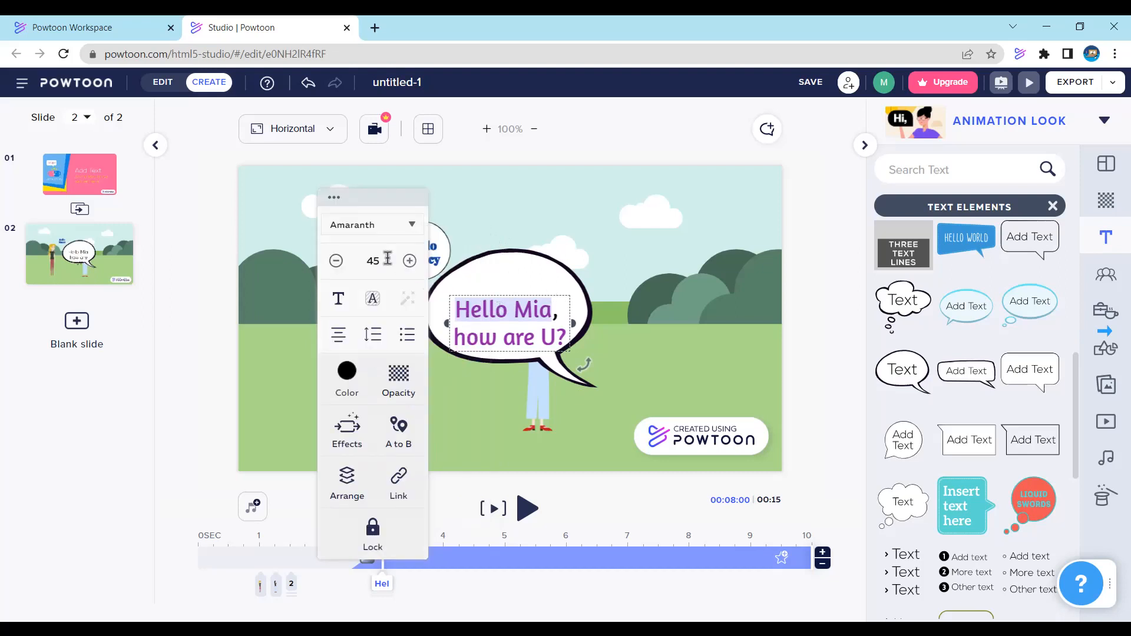
Reduce the oval bubble greeting's font size to 33
{"action": "left_click", "coordinate": [336, 261]}
{"action": "left_click", "coordinate": [335, 260]}
{"action": "left_click", "coordinate": [335, 261]}
{"action": "left_click", "coordinate": [335, 260]}
{"action": "left_click", "coordinate": [335, 260]}
{"action": "left_click", "coordinate": [335, 261]}
Make the entire greeting in the oval bubble bold
{"action": "left_click", "coordinate": [338, 299]}
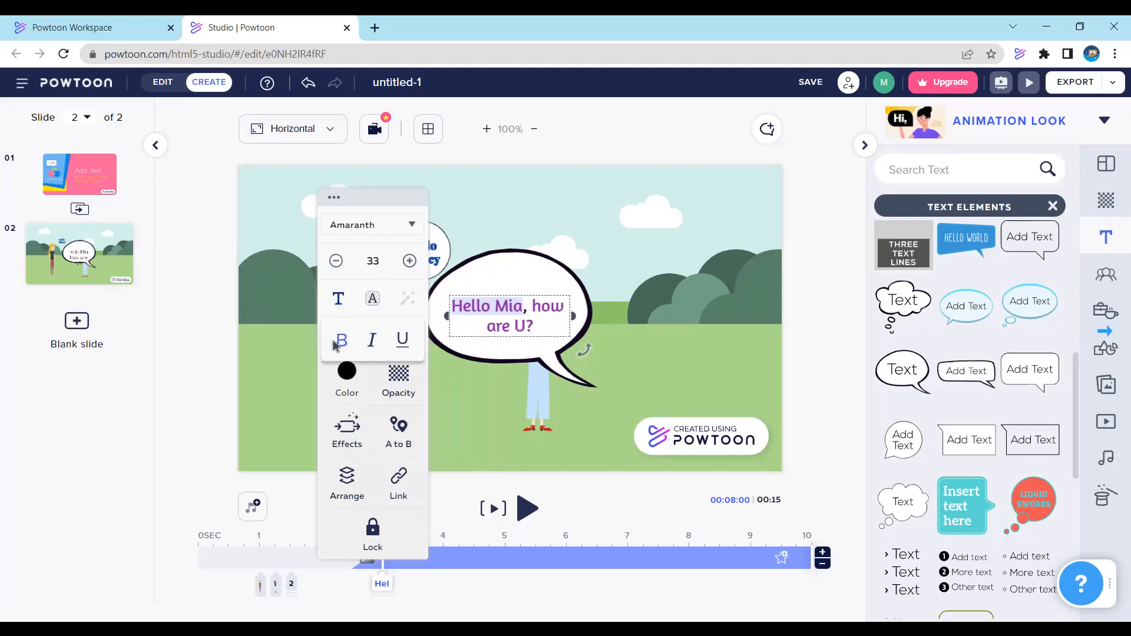
{"action": "left_click", "coordinate": [342, 337]}
{"action": "left_click", "coordinate": [340, 305]}
{"action": "left_click", "coordinate": [341, 341]}
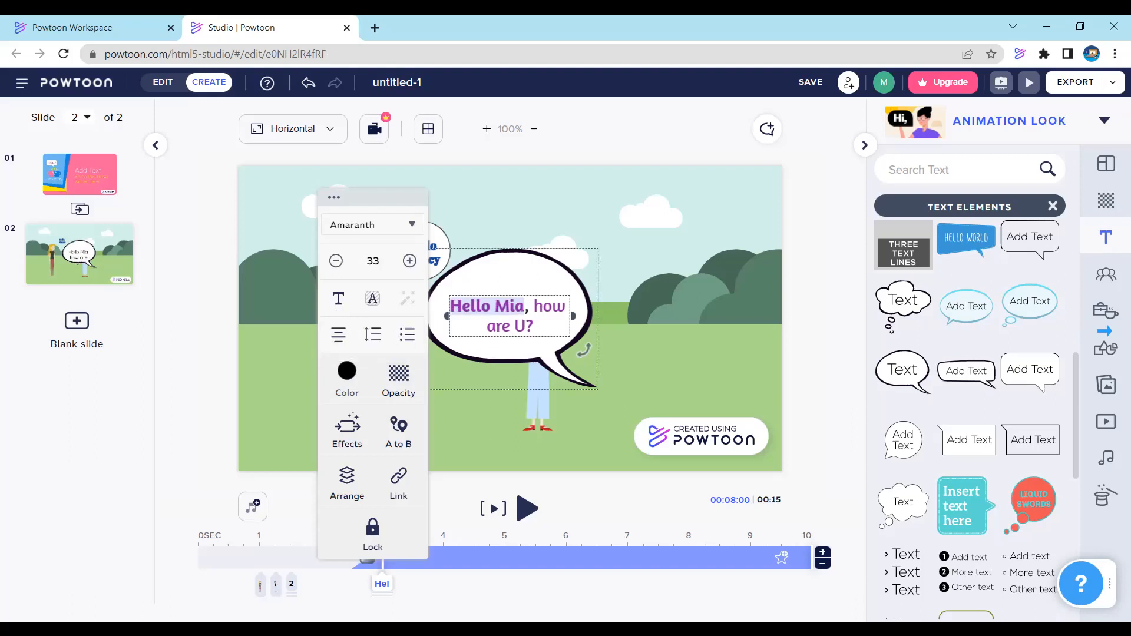
{"action": "key", "text": "ctrl+a"}
{"action": "left_click", "coordinate": [351, 303]}
{"action": "left_click", "coordinate": [341, 341]}
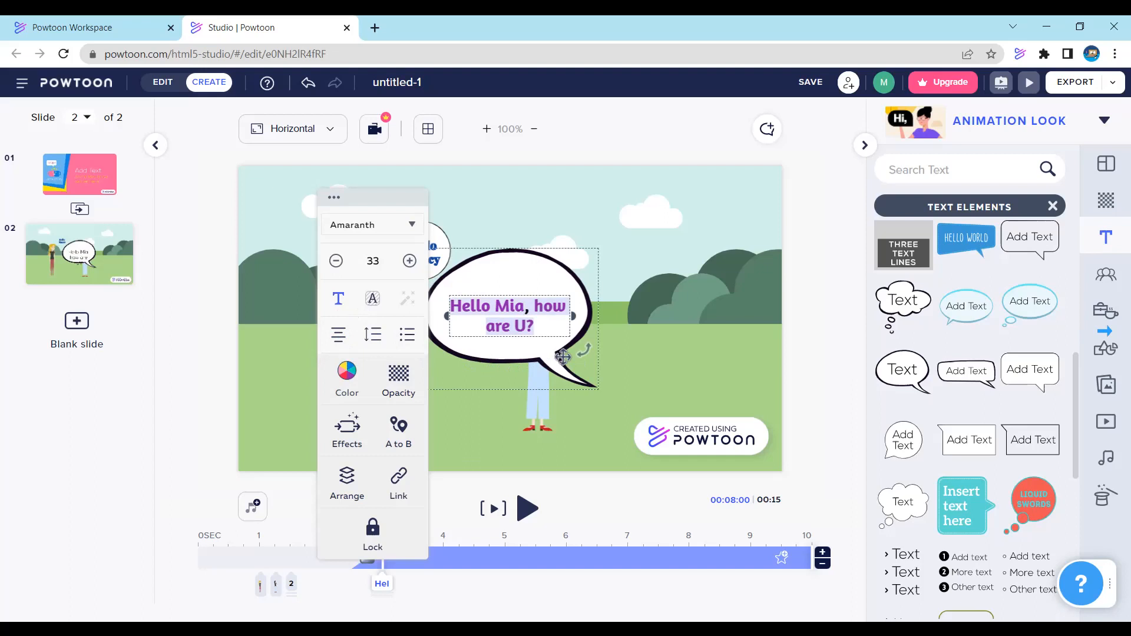
Shrink the oval speech bubble so it fits closely around its two-line greeting between the two women
{"action": "left_click_drag", "start_coordinate": [597, 391], "coordinate": [474, 283]}
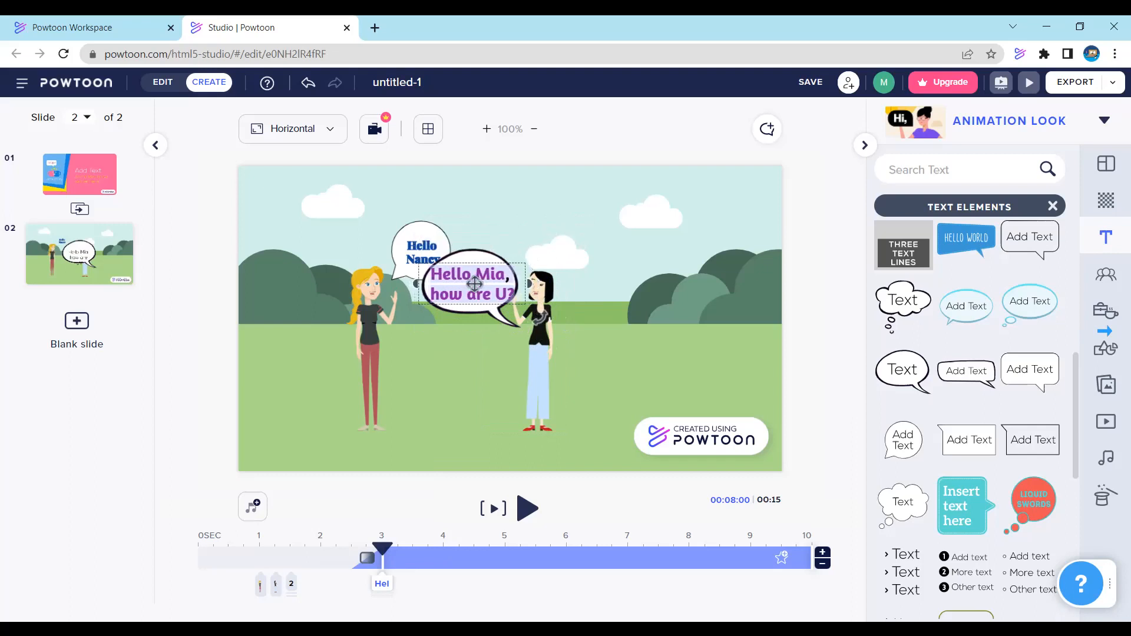
{"action": "left_click", "coordinate": [845, 310]}
{"action": "left_click", "coordinate": [517, 318]}
{"action": "left_click_drag", "start_coordinate": [522, 329], "coordinate": [529, 334]}
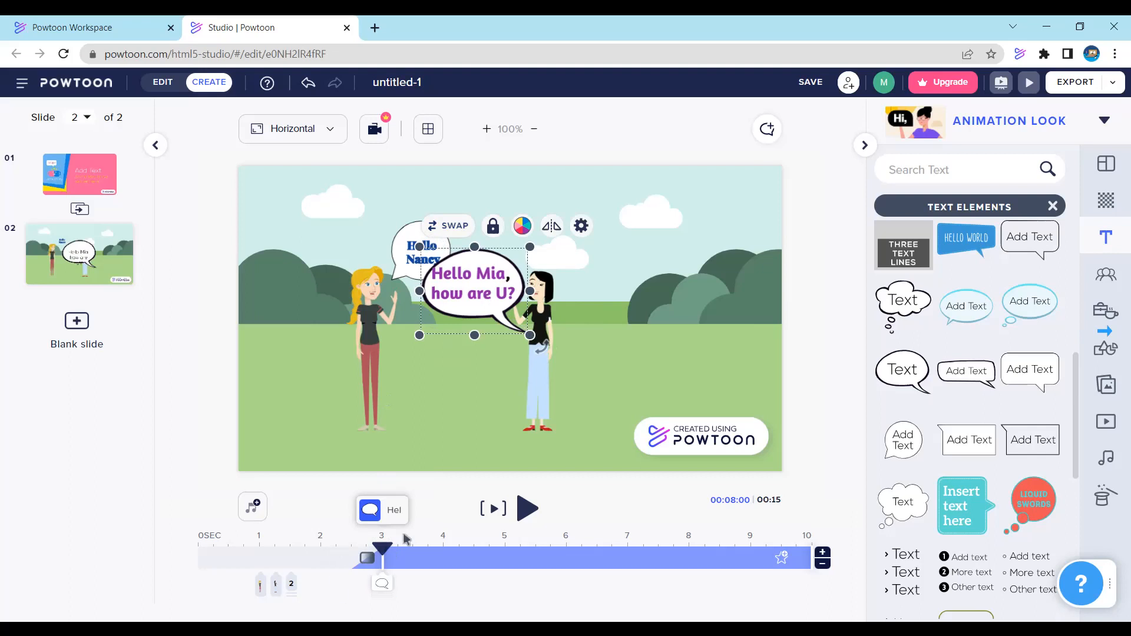
Select the round speech bubble and its greeting in the timeline and end their display at about 2.5 seconds
{"action": "left_click", "coordinate": [384, 549]}
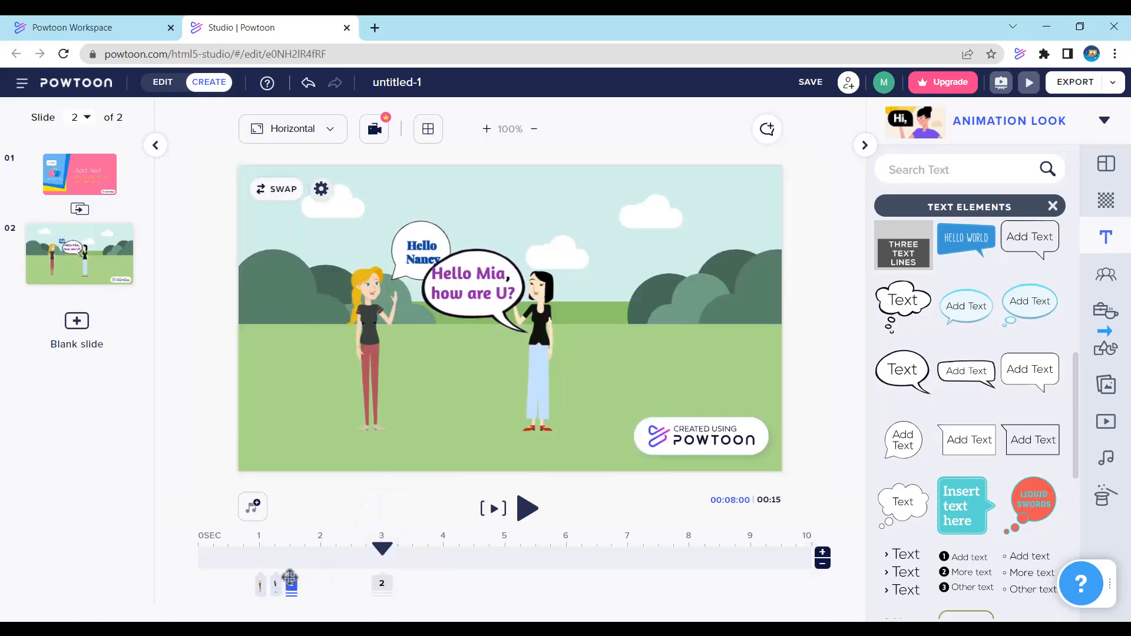
{"action": "left_click", "coordinate": [290, 580]}
{"action": "left_click_drag", "start_coordinate": [780, 557], "coordinate": [349, 561]}
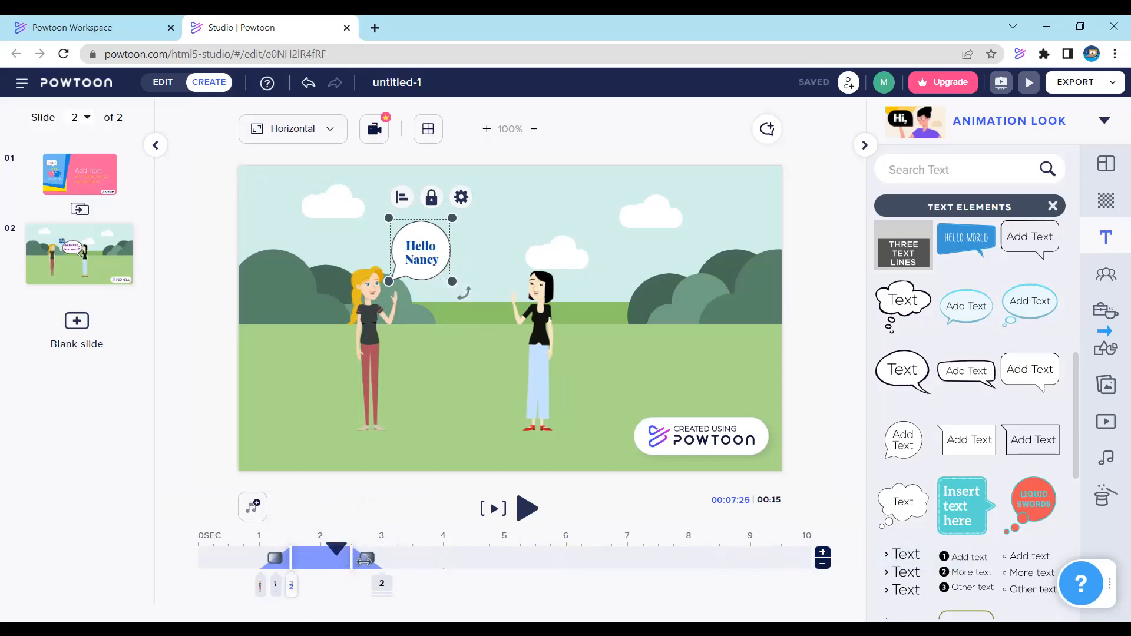
Move the oval bubble and its greeting up together so the tail points at the black-haired woman's face
{"action": "left_click", "coordinate": [381, 583]}
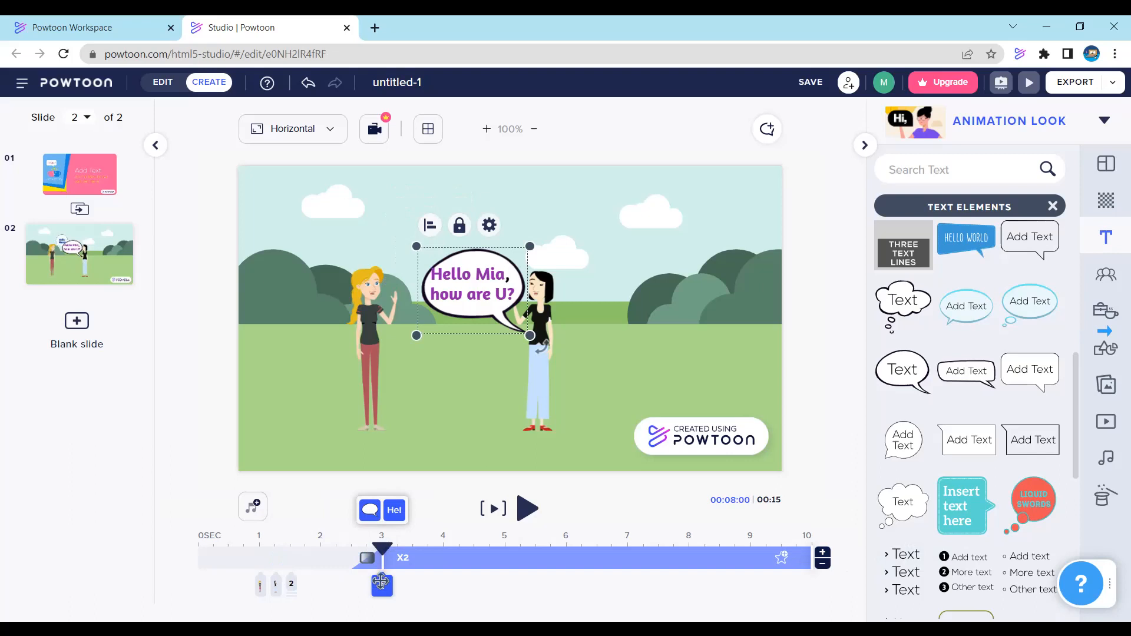
{"action": "left_click_drag", "start_coordinate": [478, 306], "coordinate": [475, 267]}
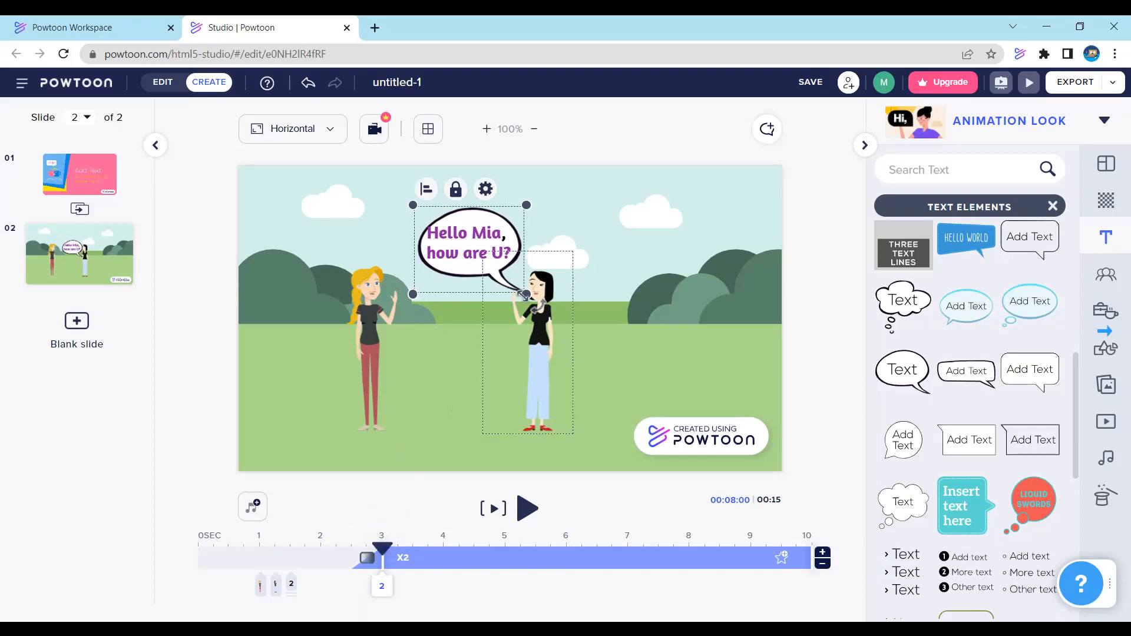
{"action": "left_click_drag", "start_coordinate": [526, 294], "coordinate": [527, 295]}
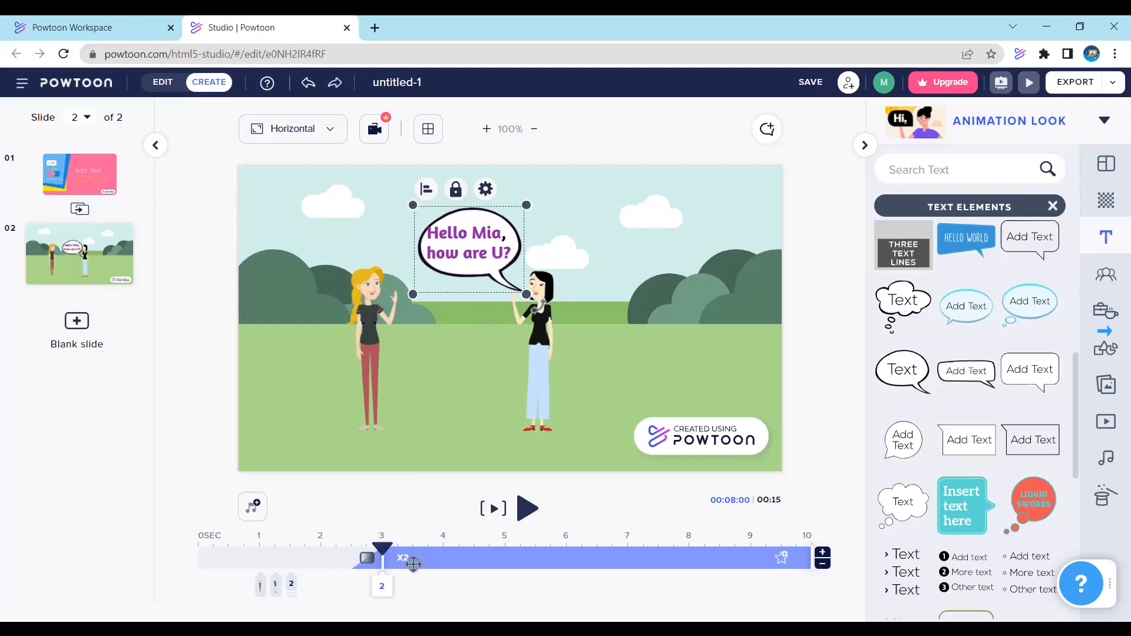
Play slide 2 from 0 seconds to check the timing of both speech bubbles, and pause the playback
{"action": "left_click_drag", "start_coordinate": [385, 552], "coordinate": [203, 547]}
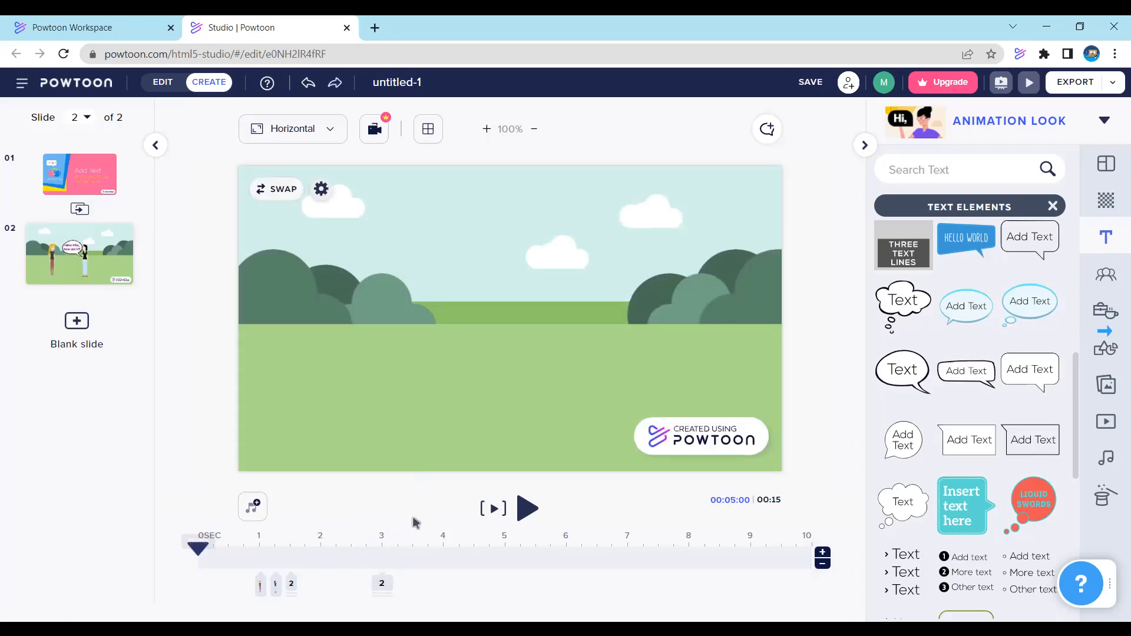
{"action": "left_click", "coordinate": [522, 508]}
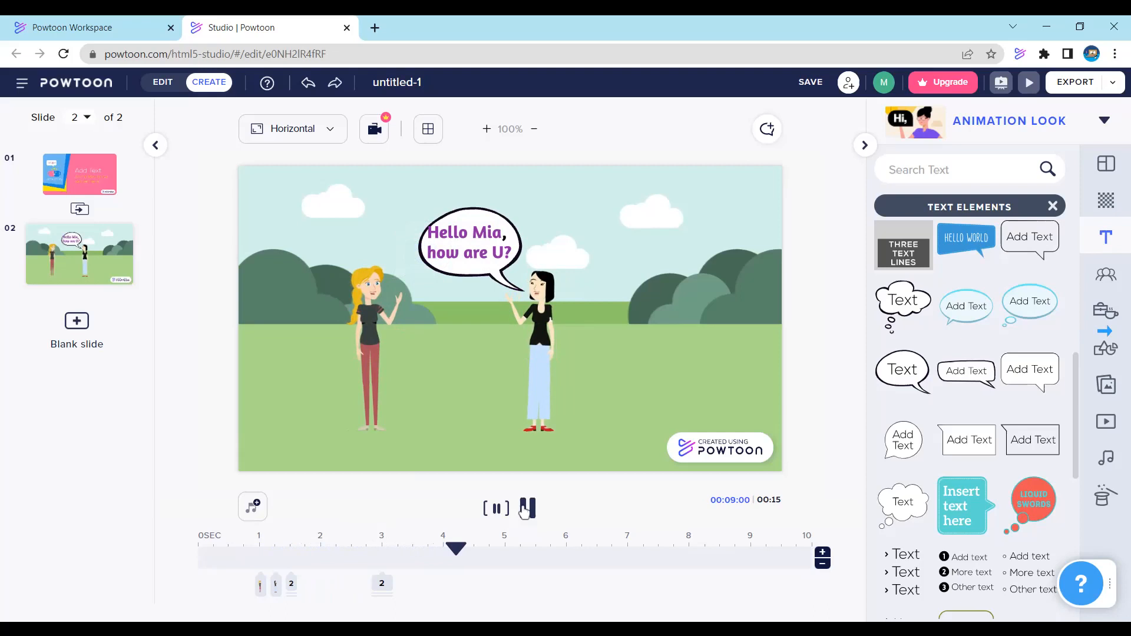
{"action": "left_click", "coordinate": [525, 508]}
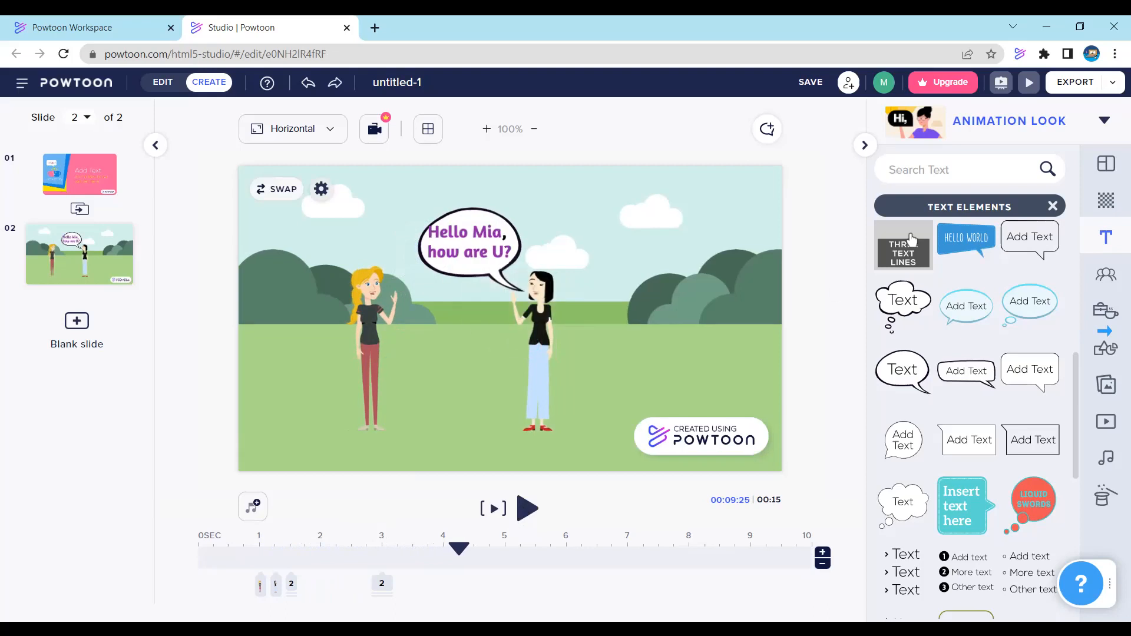
Add the smiling emoji with blushing cheeks from the Emoji props, slightly enlarged and placed between the two women
{"action": "left_click", "coordinate": [1097, 313]}
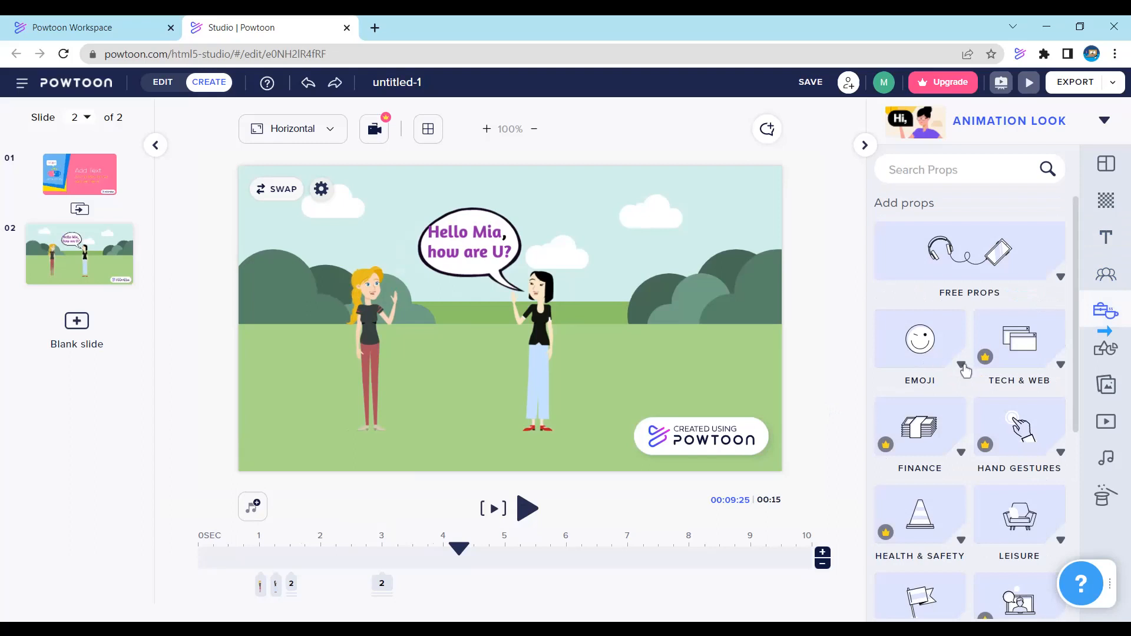
{"action": "left_click", "coordinate": [962, 366]}
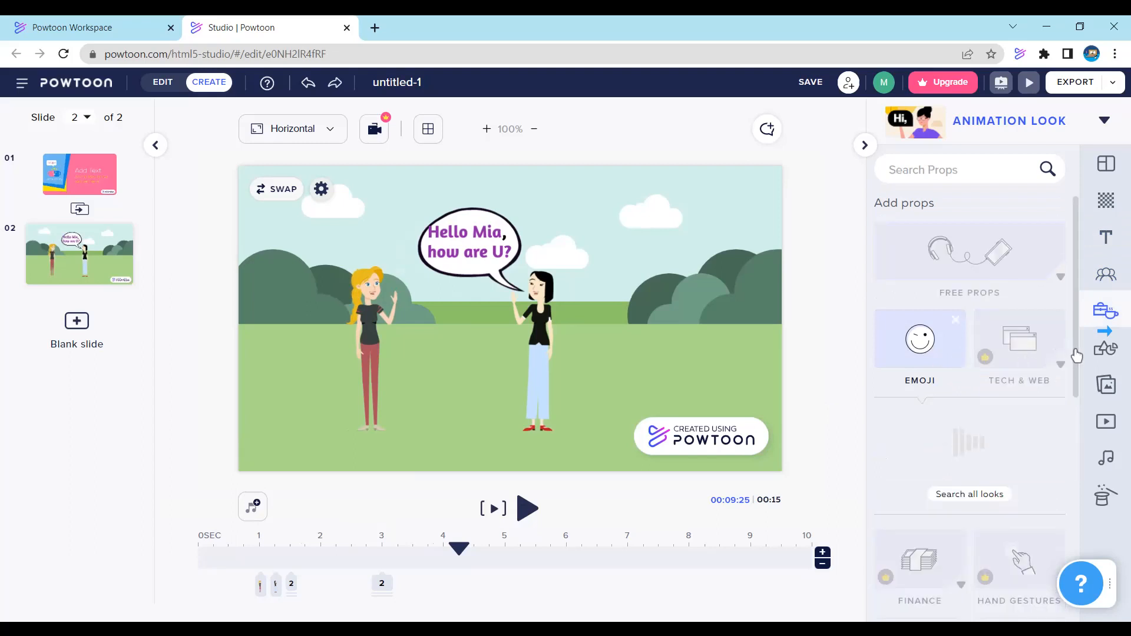
{"action": "left_click_drag", "start_coordinate": [1077, 356], "coordinate": [1061, 429]}
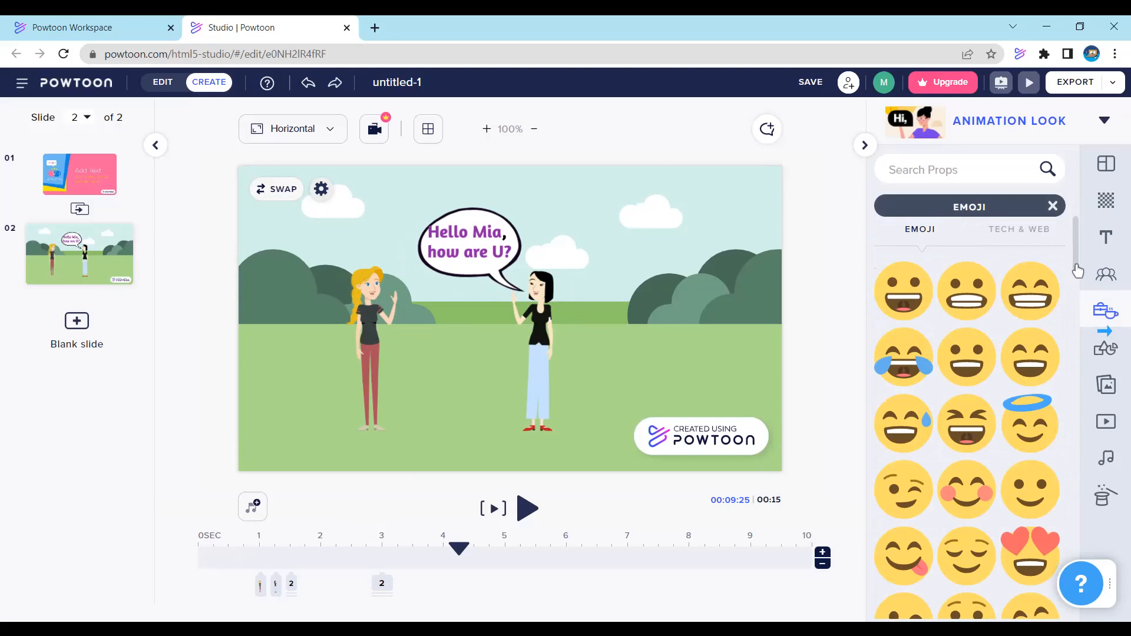
{"action": "scroll", "coordinate": [1072, 295], "scroll_direction": "down", "scroll_amount": 3}
{"action": "scroll", "coordinate": [1072, 288], "scroll_direction": "up", "scroll_amount": 1}
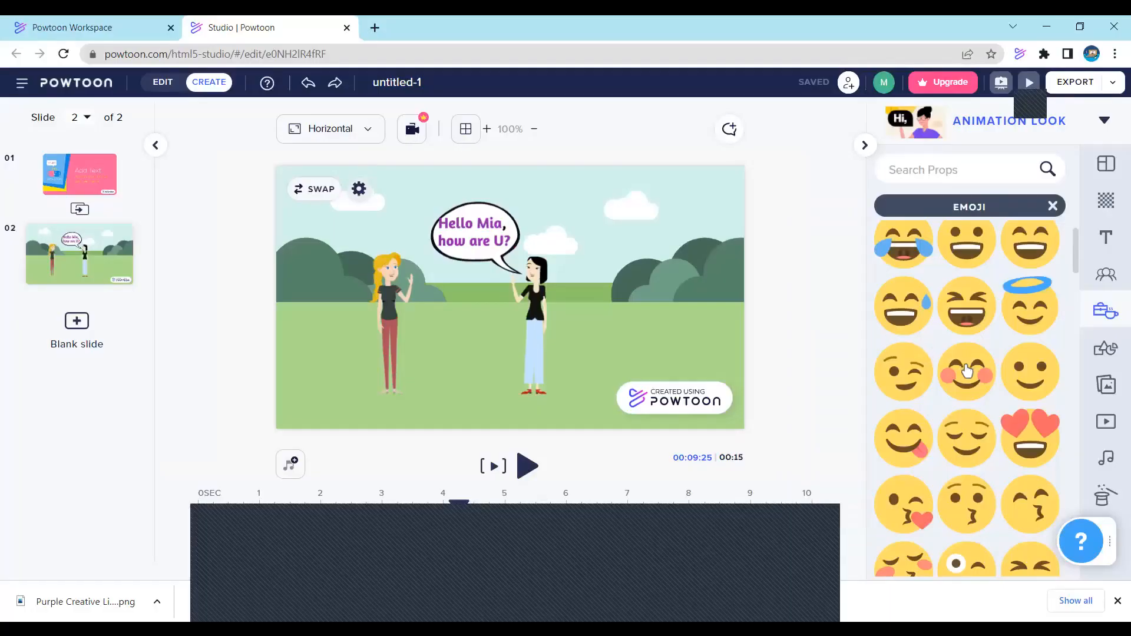
{"action": "left_click", "coordinate": [966, 370]}
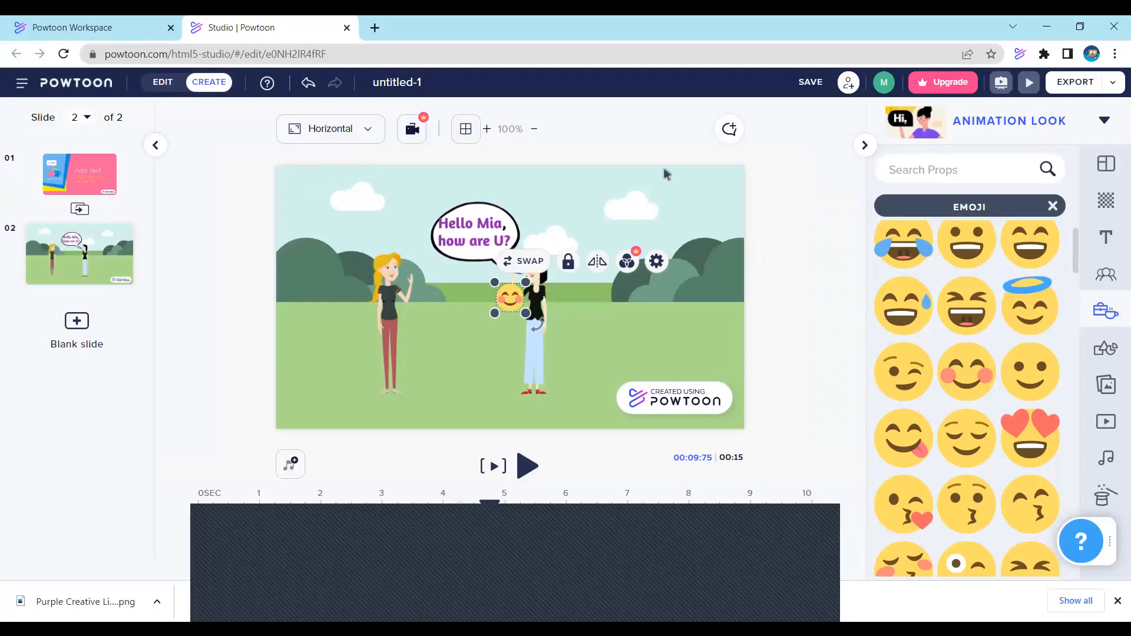
{"action": "left_click_drag", "start_coordinate": [497, 318], "coordinate": [462, 336]}
{"action": "left_click", "coordinate": [840, 455]}
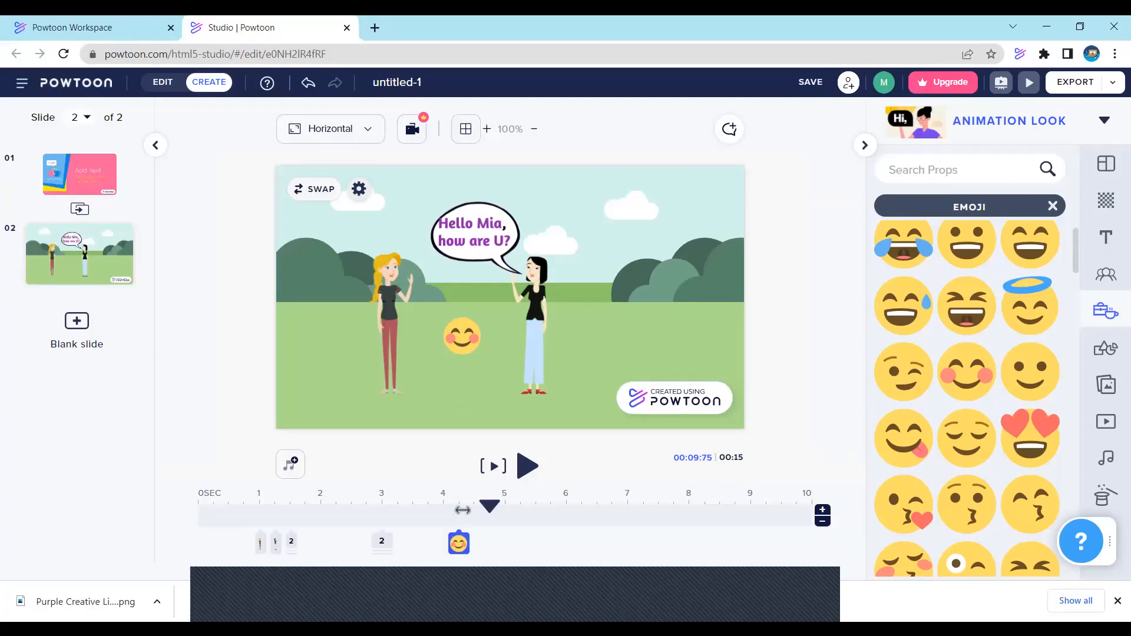
Shift the blushing emoji's start in the timeline to 3.5 seconds, keeping its Fade enter effect
{"action": "left_click", "coordinate": [447, 523]}
{"action": "left_click", "coordinate": [445, 515]}
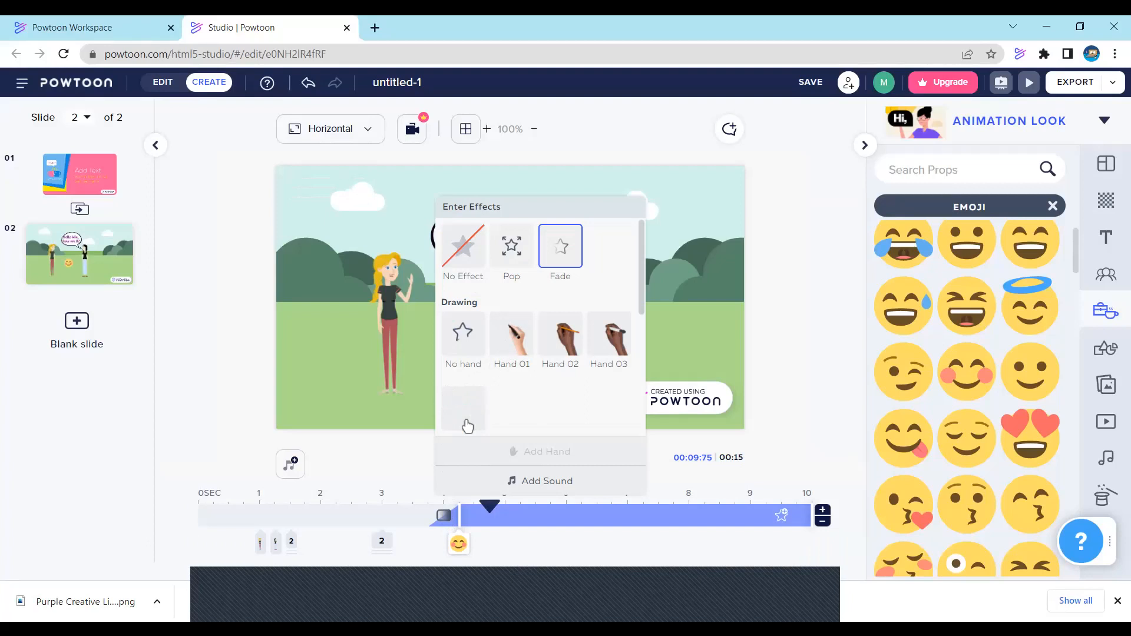
{"action": "left_click", "coordinate": [386, 539]}
{"action": "left_click_drag", "start_coordinate": [448, 541], "coordinate": [412, 541]}
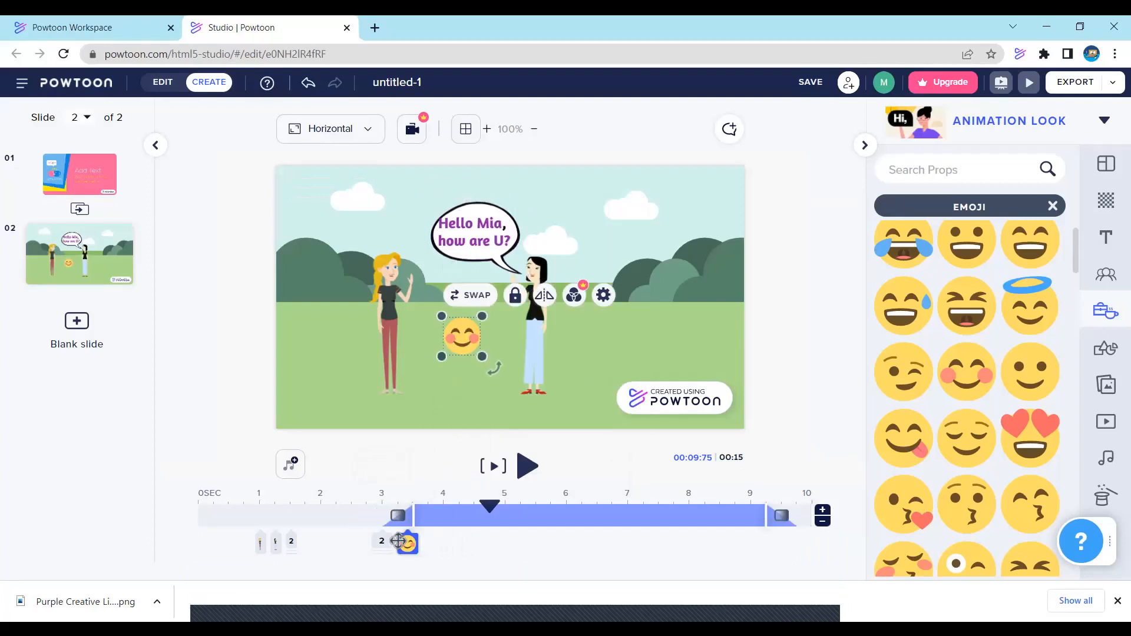
{"action": "left_click_drag", "start_coordinate": [398, 540], "coordinate": [404, 539]}
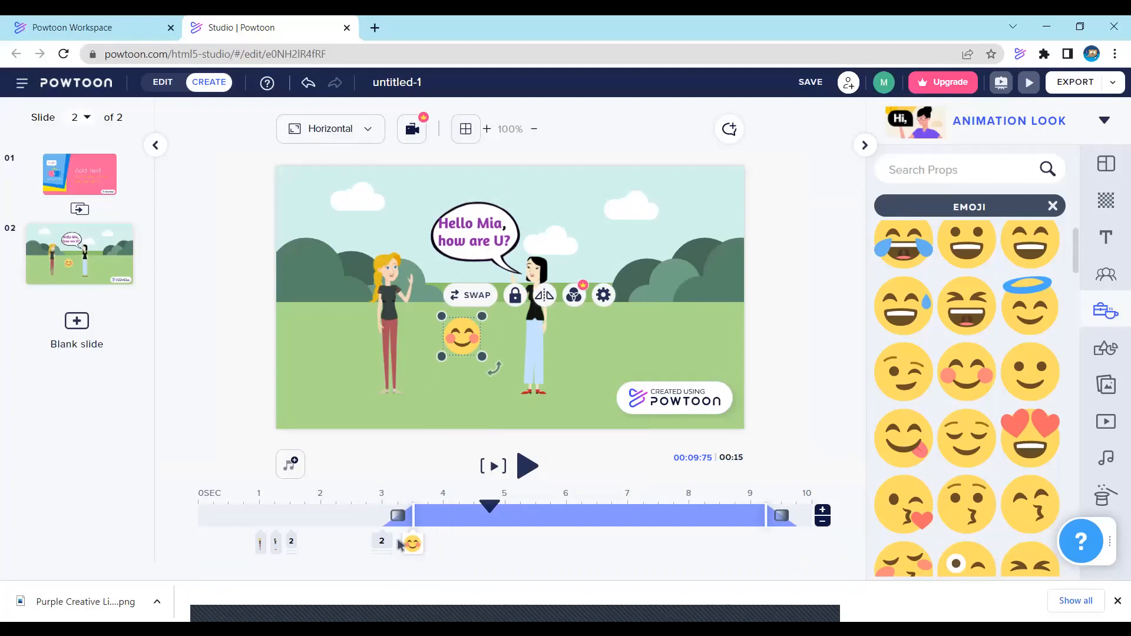
{"action": "left_click", "coordinate": [804, 441]}
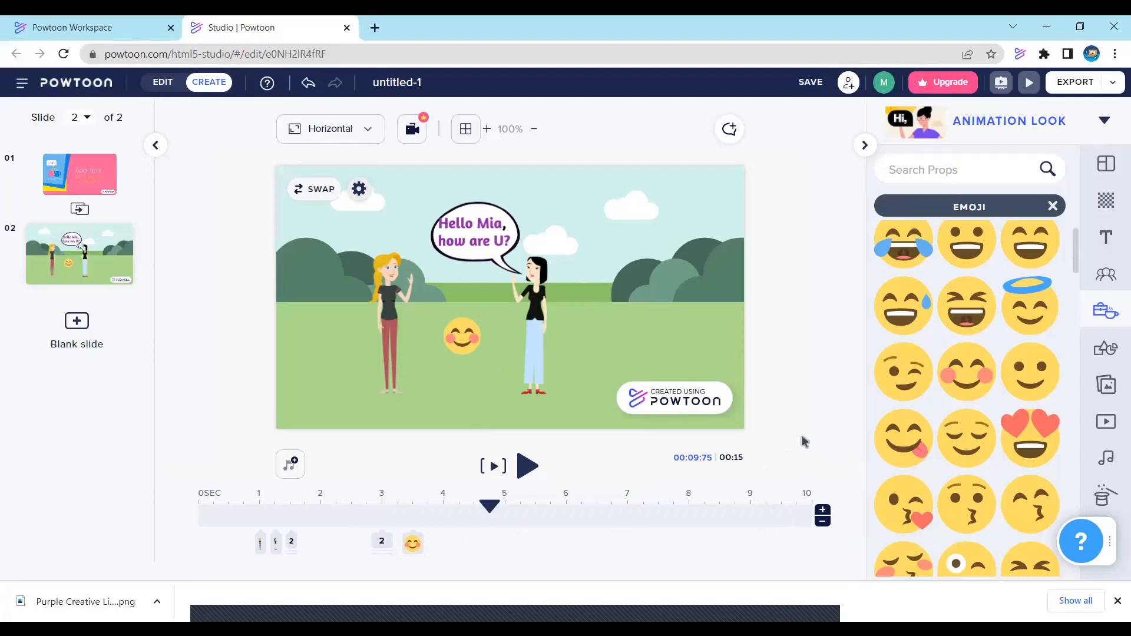
Preview the whole video and dismiss the browser's downloads bar
{"action": "left_click", "coordinate": [1030, 83]}
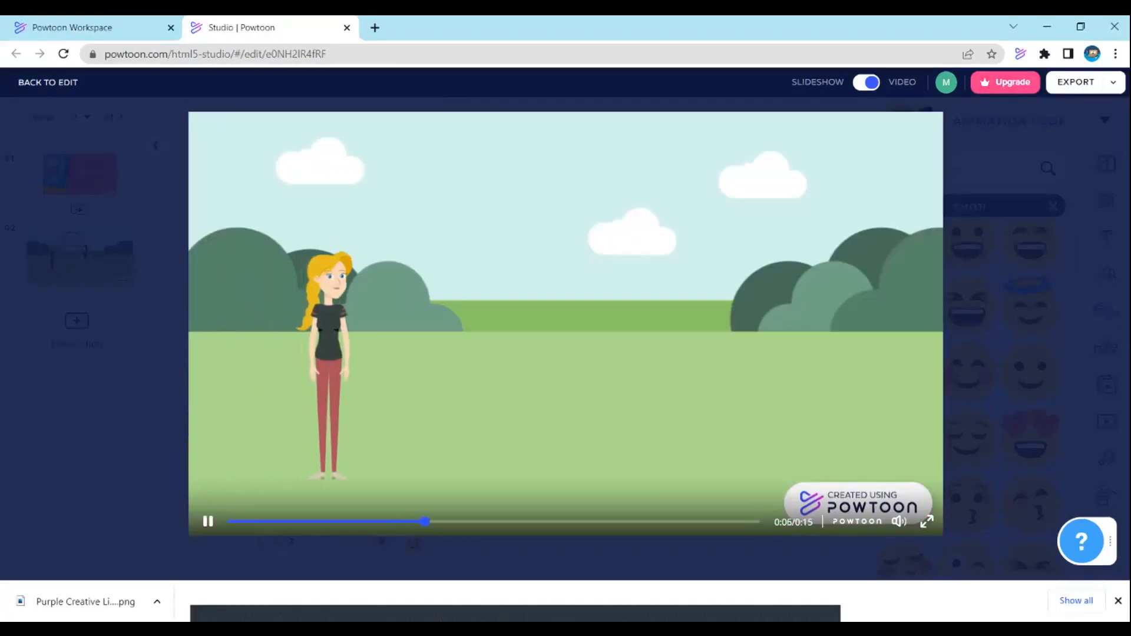
{"action": "left_click", "coordinate": [1118, 601]}
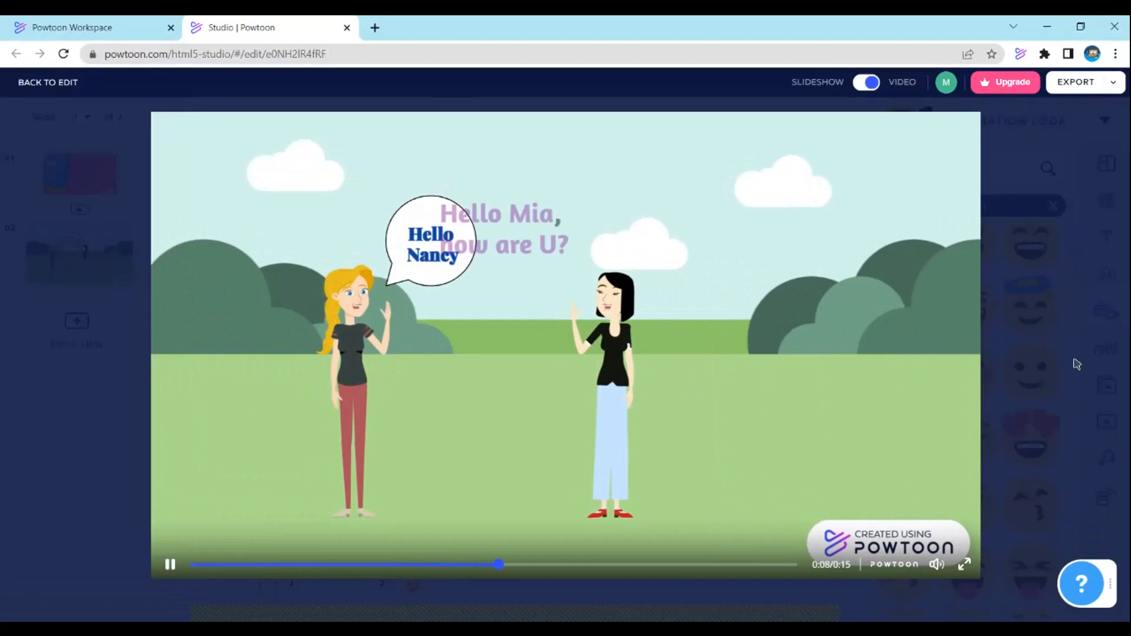